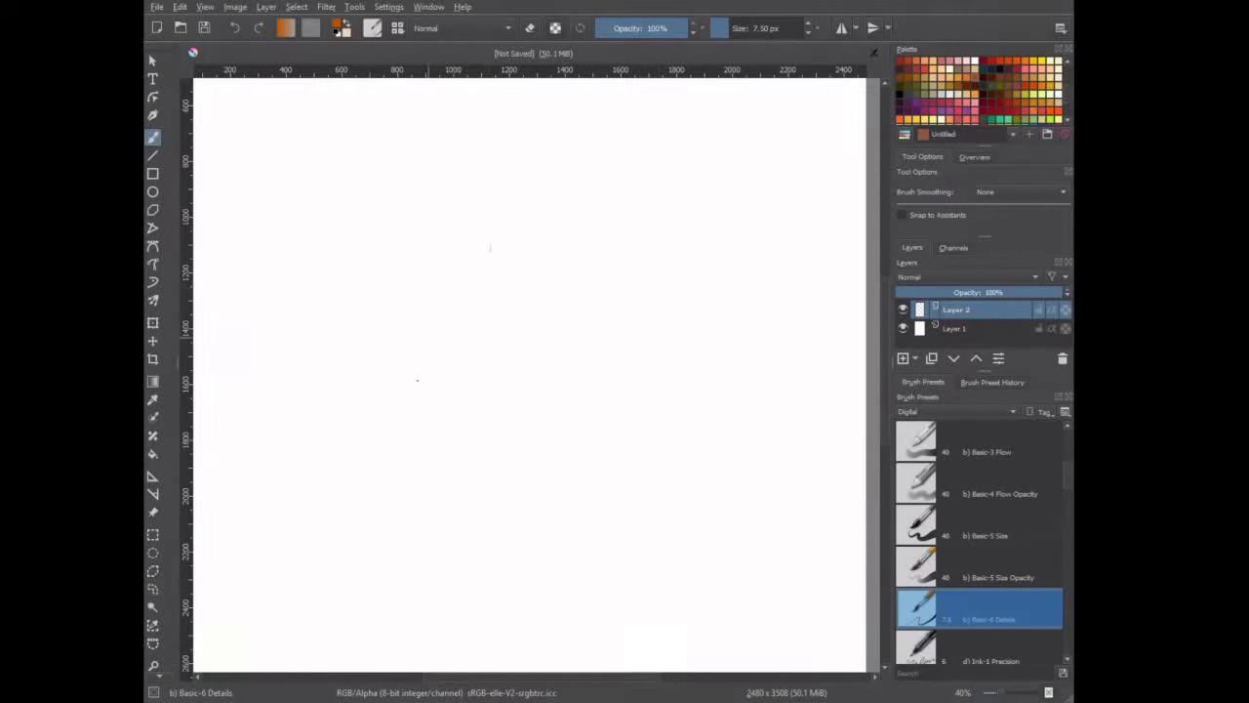
# Step: Sketch the trunk's two side lines in thin orange, redrawing the strokes that went wrong
pyautogui.moveTo(490, 246); pyautogui.dragTo(473, 344)
pyautogui.moveTo(570, 248); pyautogui.dragTo(552, 344)
pyautogui.press('Delete')
pyautogui.moveTo(492, 235); pyautogui.dragTo(478, 346)
pyautogui.moveTo(490, 279); pyautogui.dragTo(477, 386)
pyautogui.moveTo(606, 252); pyautogui.dragTo(583, 408)
pyautogui.hotkey('ctrl', 'z')
# Step: Sketch a root curving down-left from the trunk, with small root tips and branches
pyautogui.moveTo(474, 393); pyautogui.dragTo(313, 493)
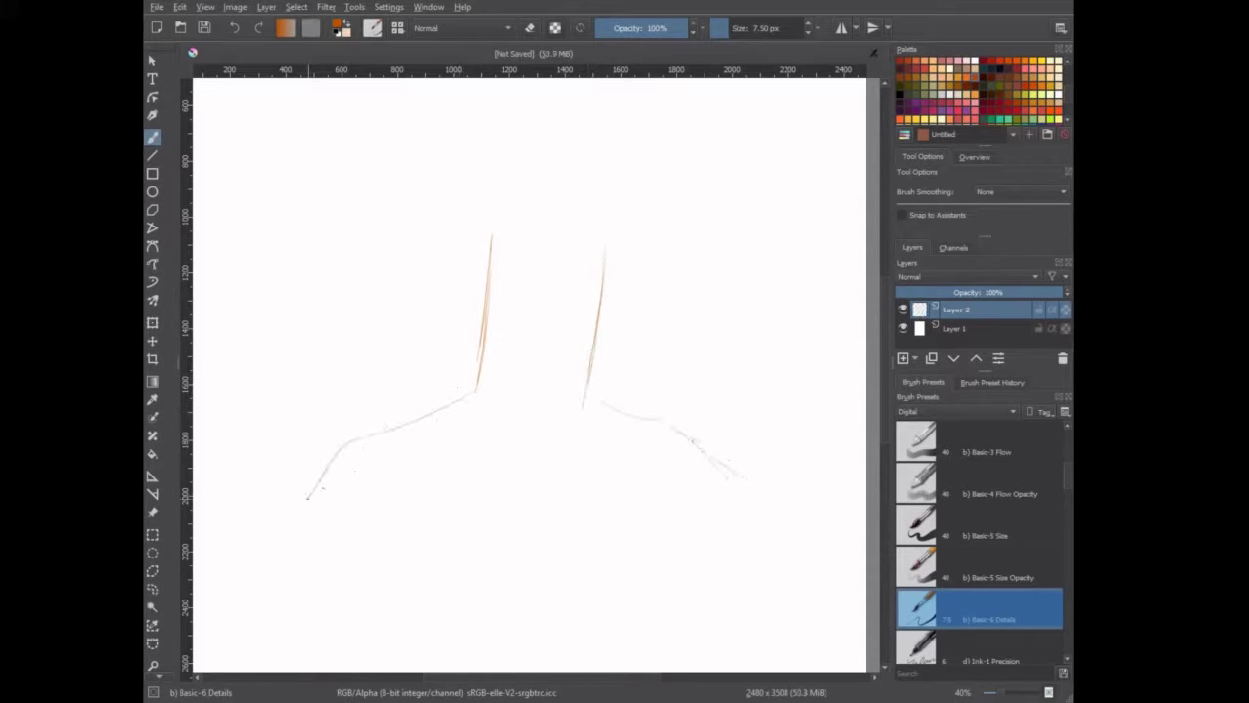
pyautogui.moveTo(303, 510); pyautogui.dragTo(320, 490)
pyautogui.moveTo(357, 490); pyautogui.dragTo(380, 438)
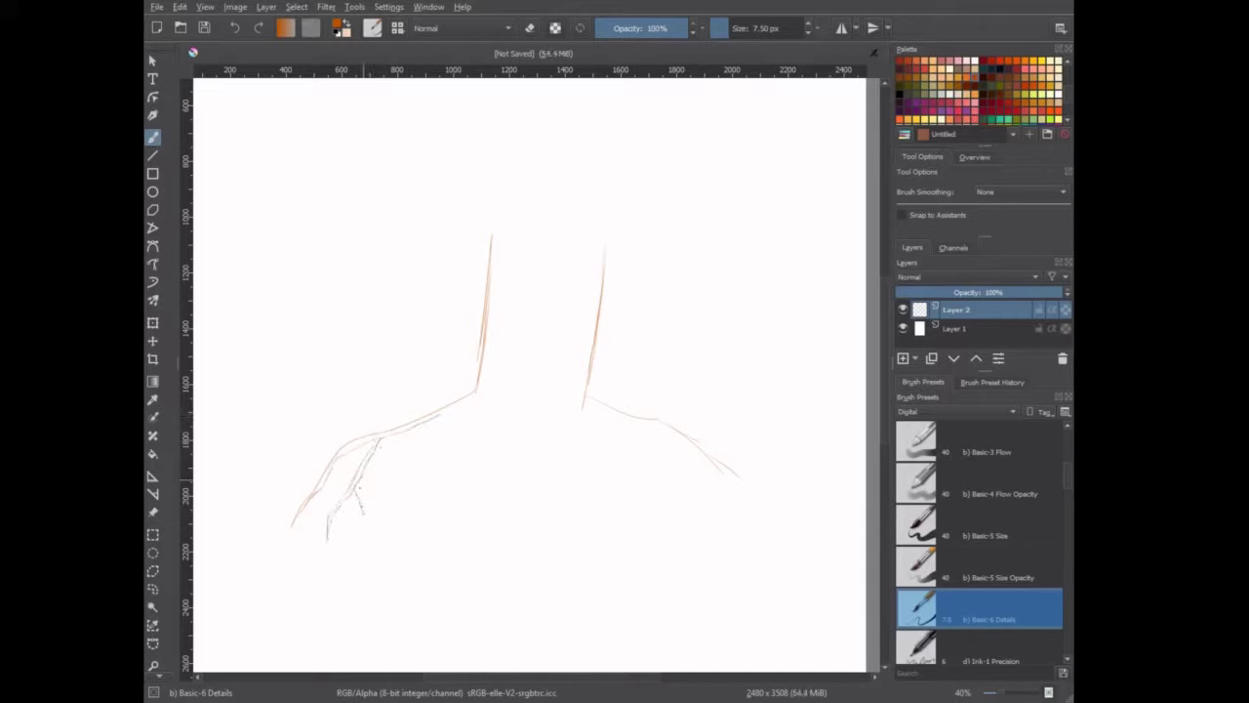
pyautogui.moveTo(354, 488)
pyautogui.mouseDown()
pyautogui.moveTo(361, 539)
pyautogui.moveTo(317, 494)
pyautogui.mouseUp()
pyautogui.moveTo(436, 427); pyautogui.dragTo(453, 415)
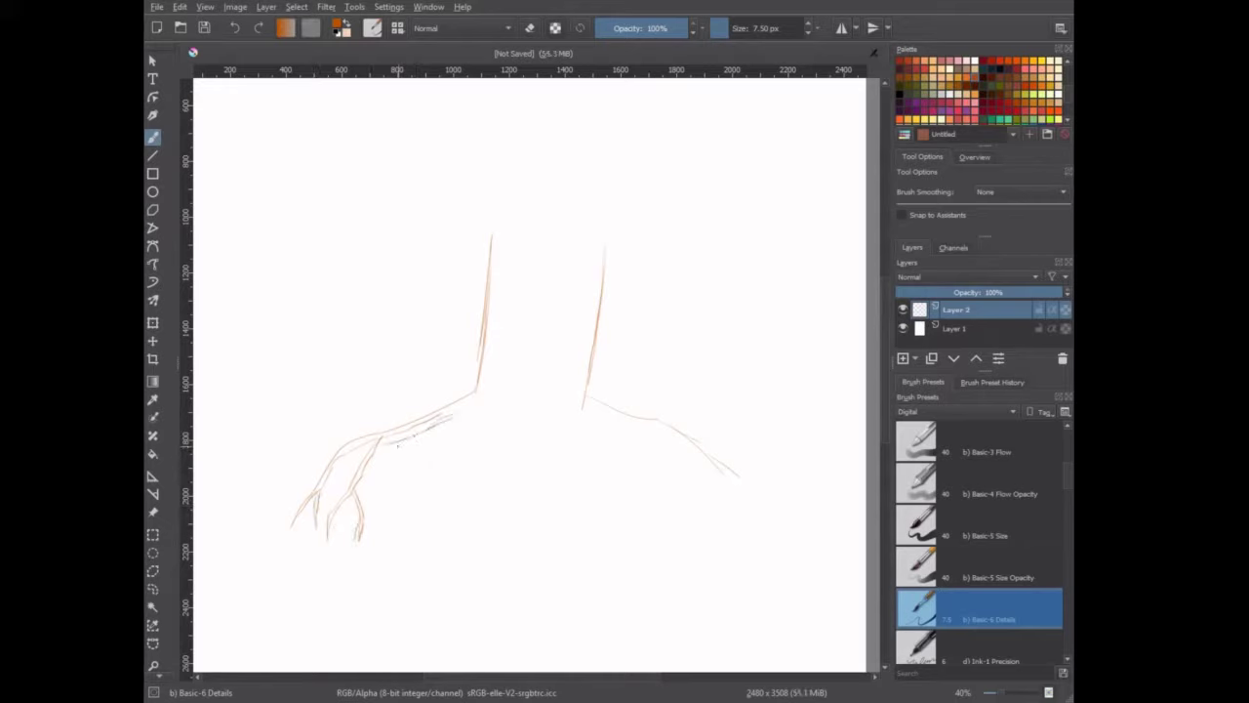
pyautogui.moveTo(399, 445); pyautogui.dragTo(393, 478)
pyautogui.moveTo(401, 440); pyautogui.dragTo(396, 482)
pyautogui.moveTo(438, 431); pyautogui.dragTo(437, 478)
# Step: Add long roots hanging downward below the left roots and near the trunk base
pyautogui.moveTo(429, 503); pyautogui.dragTo(364, 605)
pyautogui.moveTo(404, 562)
pyautogui.mouseDown()
pyautogui.moveTo(381, 654)
pyautogui.moveTo(414, 611)
pyautogui.moveTo(408, 636)
pyautogui.mouseUp()
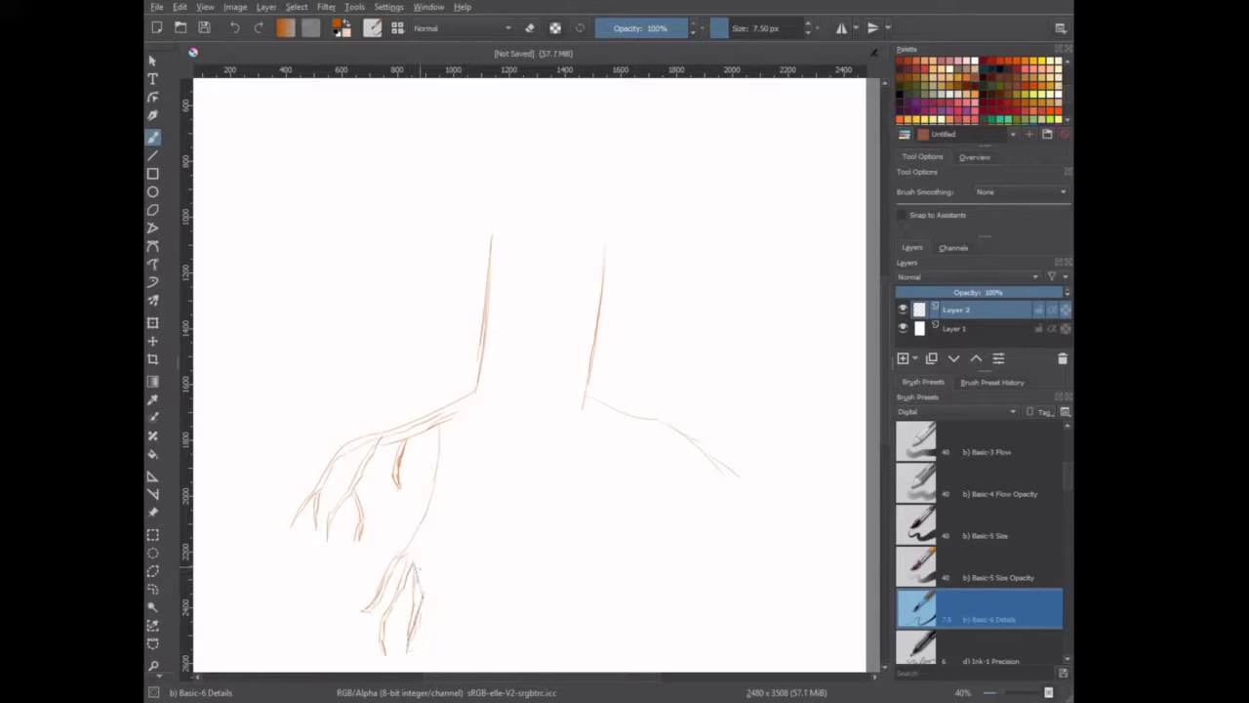
pyautogui.moveTo(439, 533); pyautogui.dragTo(449, 561)
pyautogui.moveTo(439, 500); pyautogui.dragTo(447, 549)
pyautogui.moveTo(455, 475); pyautogui.dragTo(459, 492)
pyautogui.moveTo(462, 500); pyautogui.dragTo(465, 552)
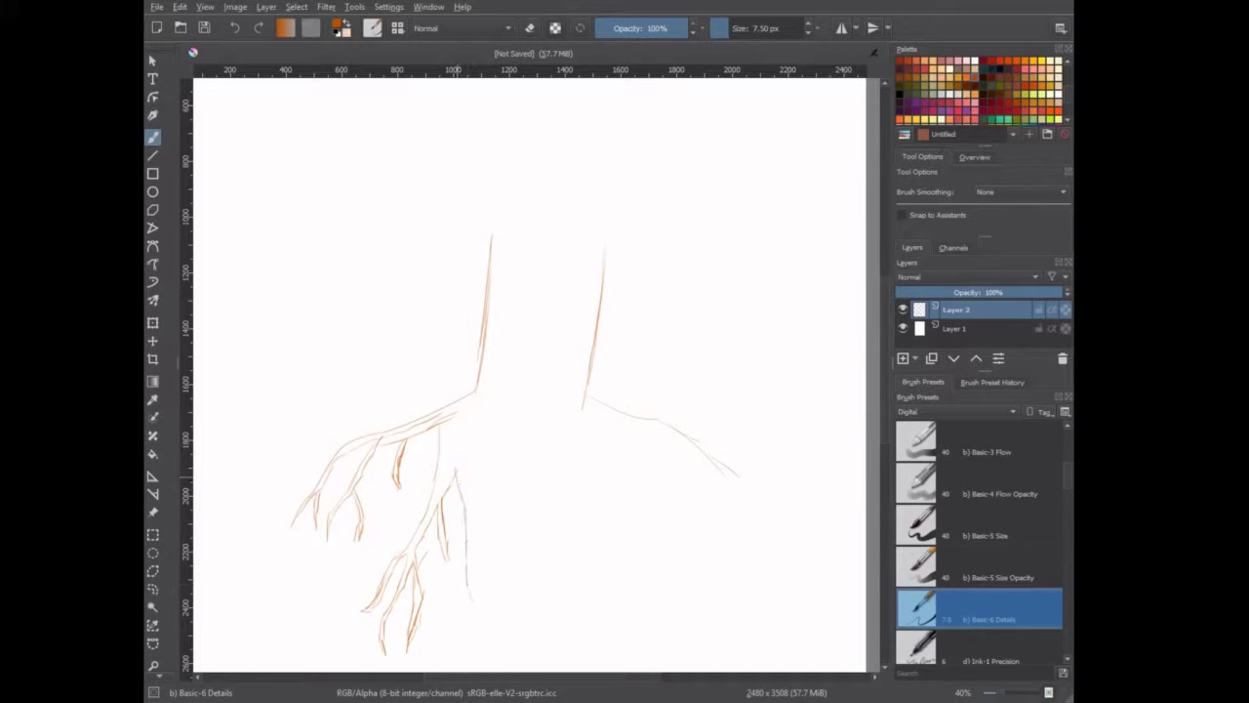
pyautogui.moveTo(465, 430); pyautogui.dragTo(458, 469)
pyautogui.moveTo(470, 418); pyautogui.dragTo(491, 584)
pyautogui.moveTo(468, 511); pyautogui.dragTo(476, 636)
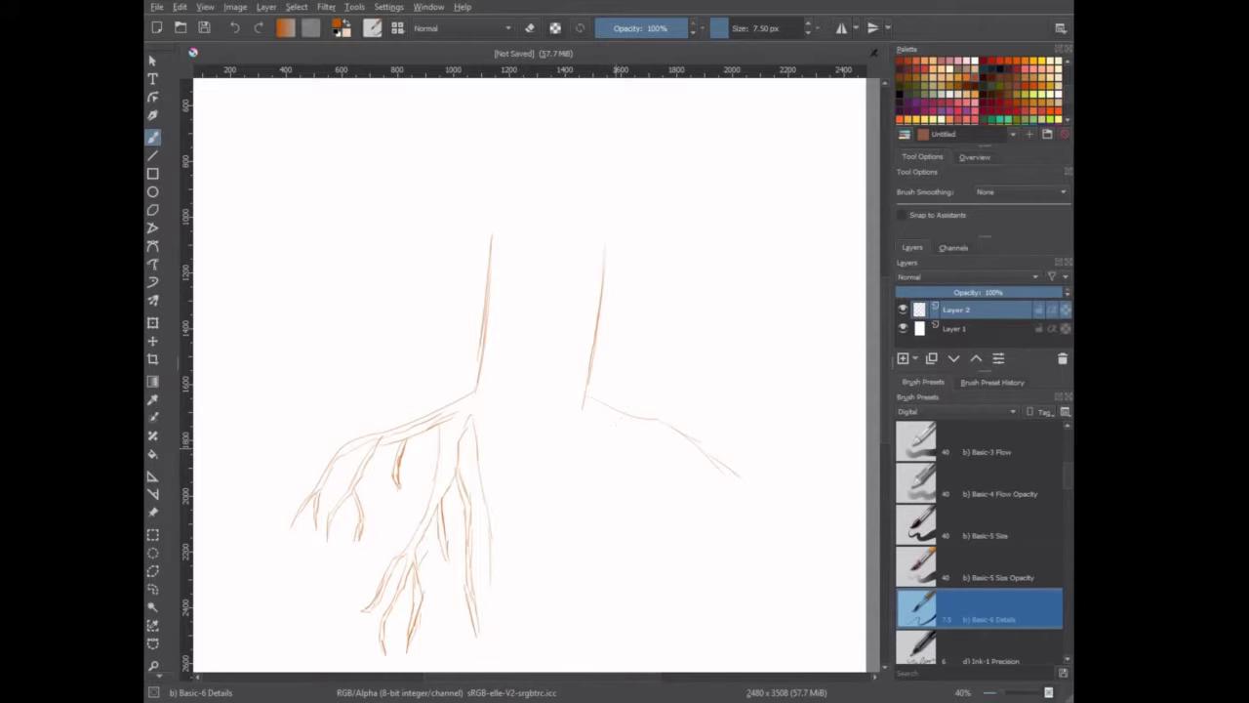
# Step: Zoom in and draw several long roots hanging from the right side of the trunk
pyautogui.scroll(1, 593, 403)
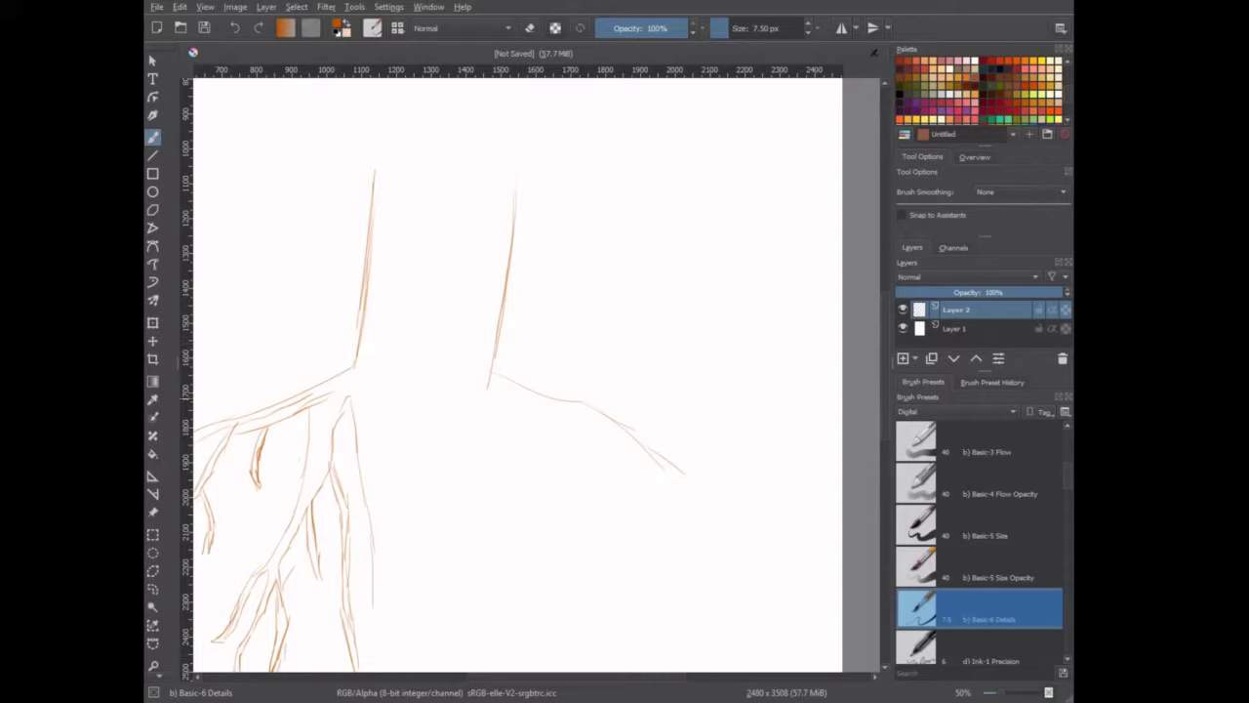
pyautogui.moveTo(669, 464)
pyautogui.mouseDown()
pyautogui.moveTo(713, 477)
pyautogui.moveTo(703, 492)
pyautogui.mouseUp()
pyautogui.hotkey('ctrl', 'z')
pyautogui.moveTo(649, 459)
pyautogui.mouseDown()
pyautogui.moveTo(656, 570)
pyautogui.moveTo(671, 600)
pyautogui.mouseUp()
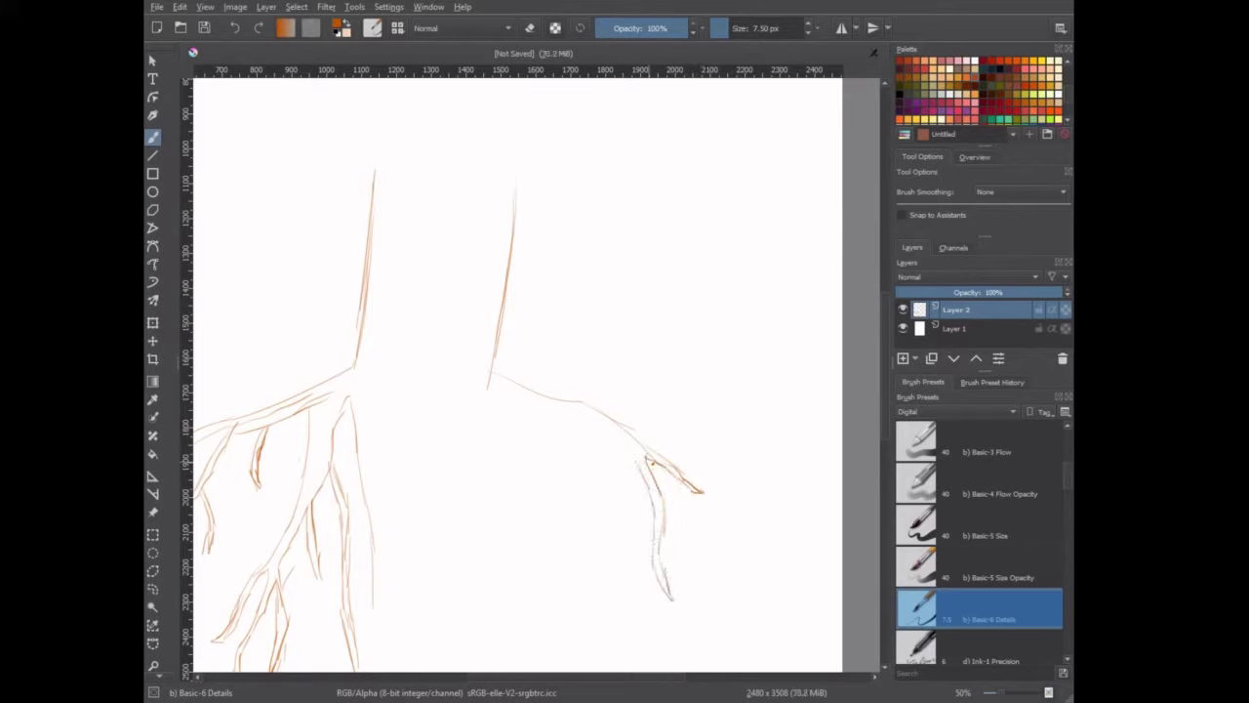
pyautogui.moveTo(583, 419); pyautogui.dragTo(628, 605)
pyautogui.moveTo(615, 592)
pyautogui.mouseDown()
pyautogui.moveTo(598, 540)
pyautogui.moveTo(555, 564)
pyautogui.mouseUp()
pyautogui.moveTo(591, 499)
pyautogui.mouseDown()
pyautogui.moveTo(576, 430)
pyautogui.moveTo(533, 506)
pyautogui.moveTo(529, 414)
pyautogui.moveTo(509, 452)
pyautogui.moveTo(523, 570)
pyautogui.moveTo(496, 445)
pyautogui.moveTo(476, 441)
pyautogui.moveTo(490, 631)
pyautogui.mouseUp()
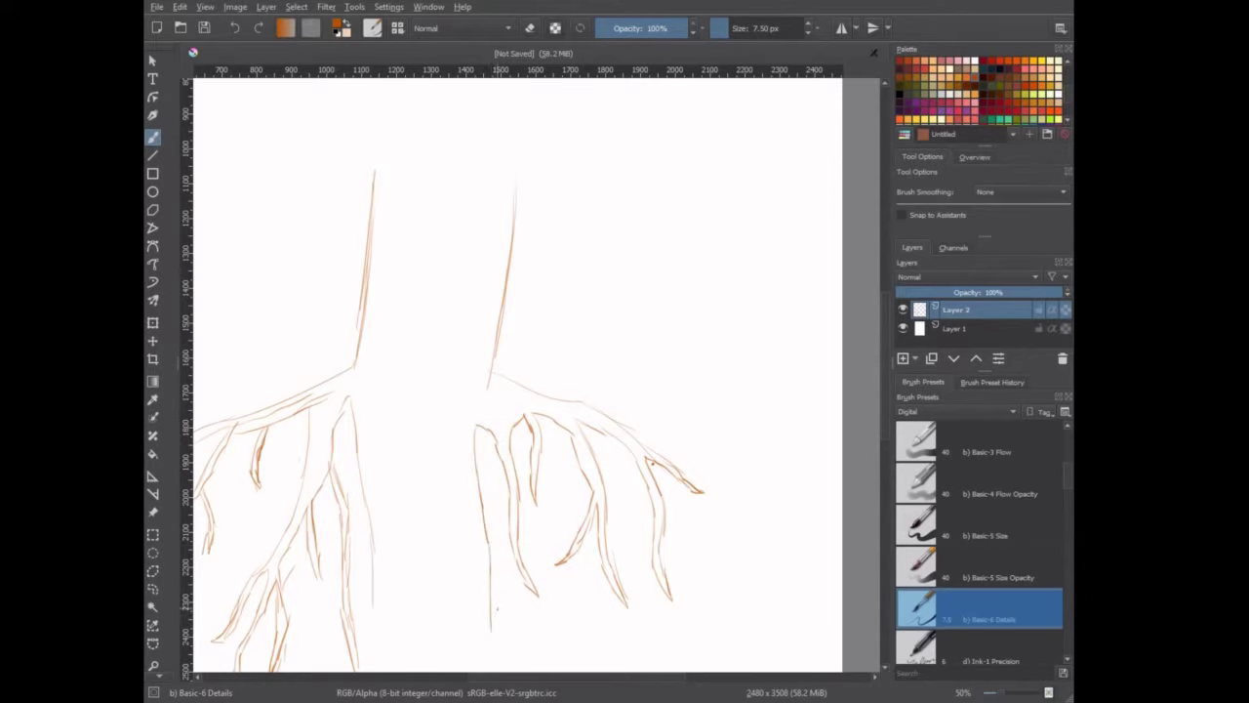
pyautogui.moveTo(486, 493); pyautogui.dragTo(492, 586)
# Step: Remove stray strokes between the roots and sketch a central root with added lines
pyautogui.scroll(-5, 508, 517)
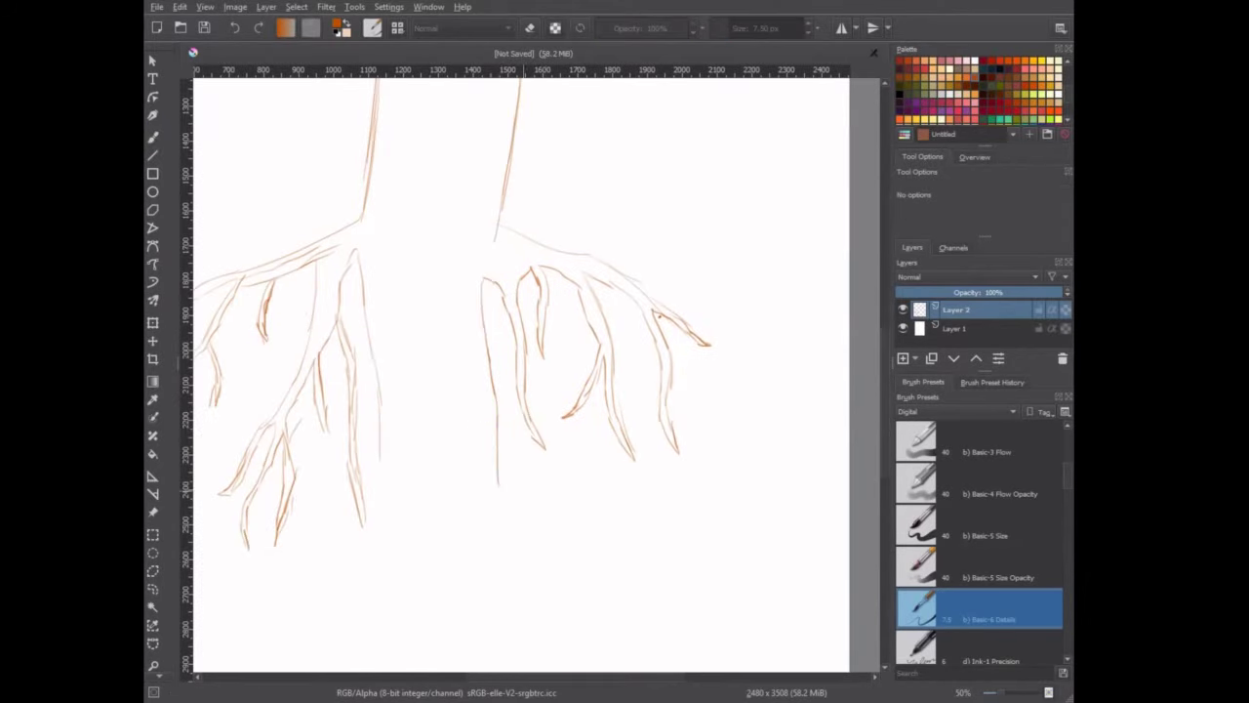
pyautogui.moveTo(488, 502); pyautogui.dragTo(513, 521)
pyautogui.hotkey('ctrl', 'z')
pyautogui.hotkey('ctrl', 'z')
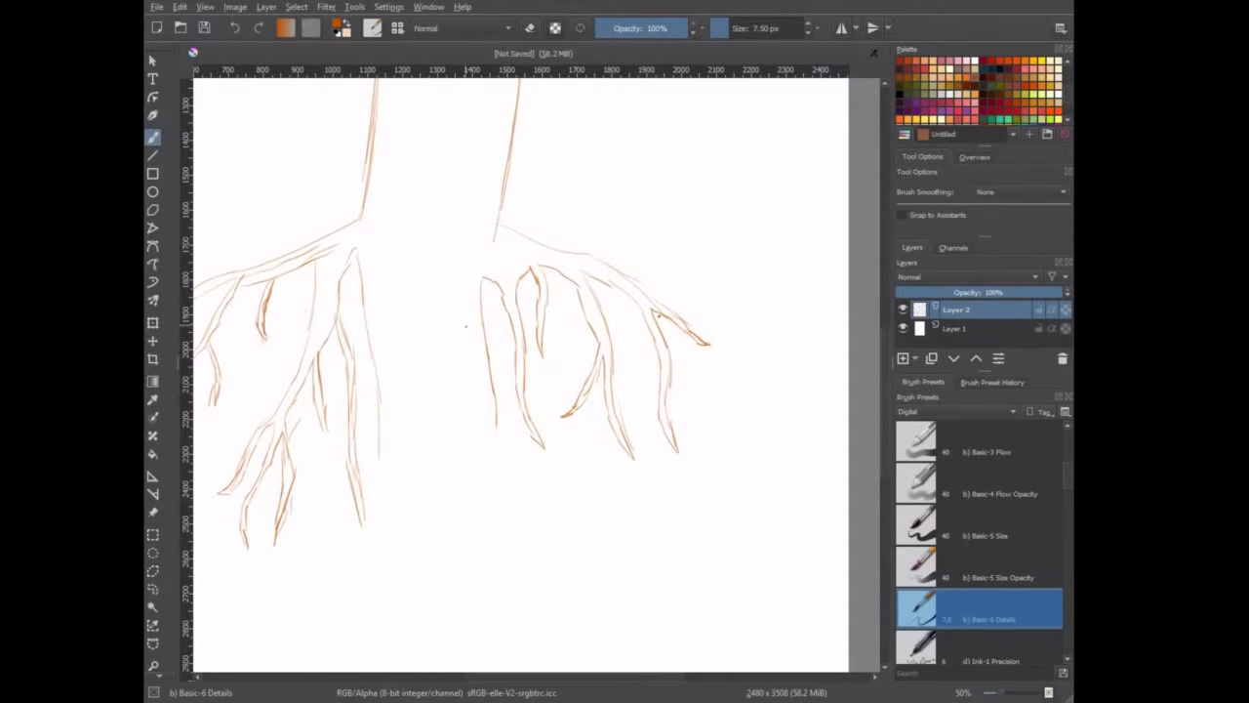
pyautogui.hotkey('ctrl', 'z')
pyautogui.moveTo(467, 273)
pyautogui.mouseDown()
pyautogui.moveTo(486, 280)
pyautogui.moveTo(487, 597)
pyautogui.moveTo(468, 488)
pyautogui.moveTo(452, 584)
pyautogui.moveTo(444, 527)
pyautogui.moveTo(464, 441)
pyautogui.moveTo(451, 401)
pyautogui.moveTo(408, 537)
pyautogui.moveTo(431, 413)
pyautogui.mouseUp()
pyautogui.hotkey('ctrl', 'z')
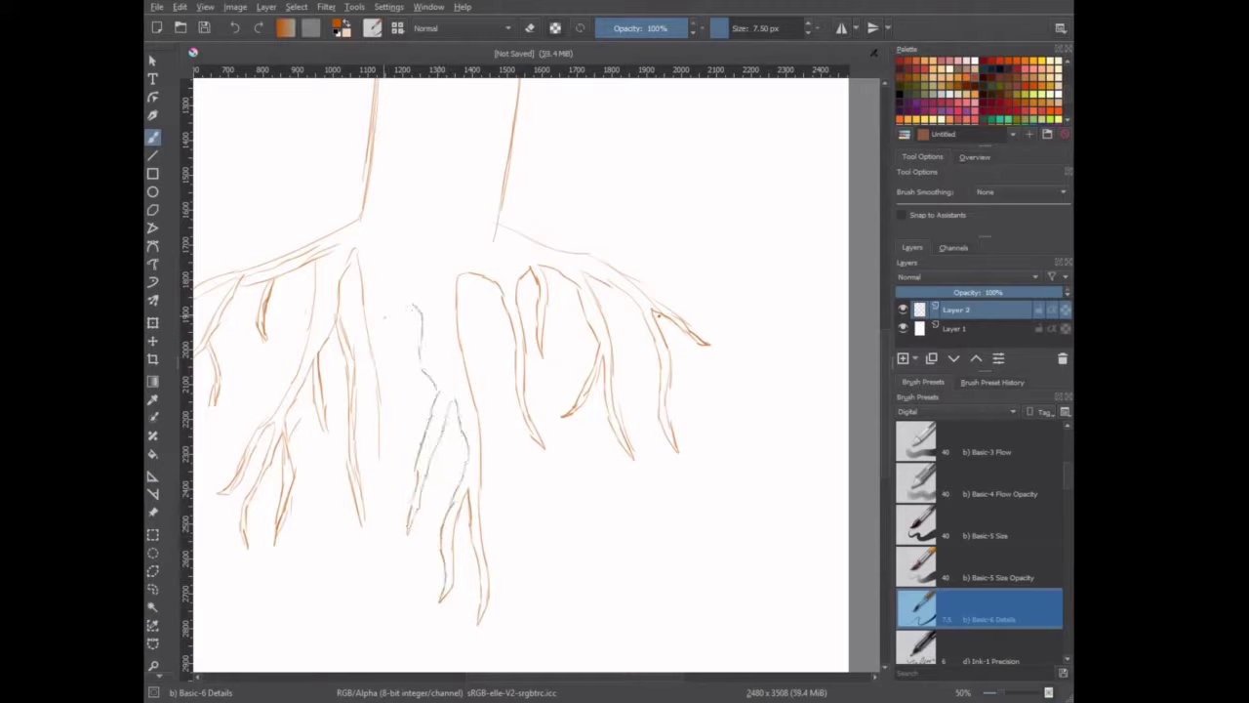
pyautogui.moveTo(383, 317); pyautogui.dragTo(407, 437)
pyautogui.moveTo(394, 393); pyautogui.dragTo(395, 537)
pyautogui.moveTo(381, 454)
pyautogui.mouseDown()
pyautogui.moveTo(377, 527)
pyautogui.moveTo(382, 464)
pyautogui.moveTo(392, 570)
pyautogui.mouseUp()
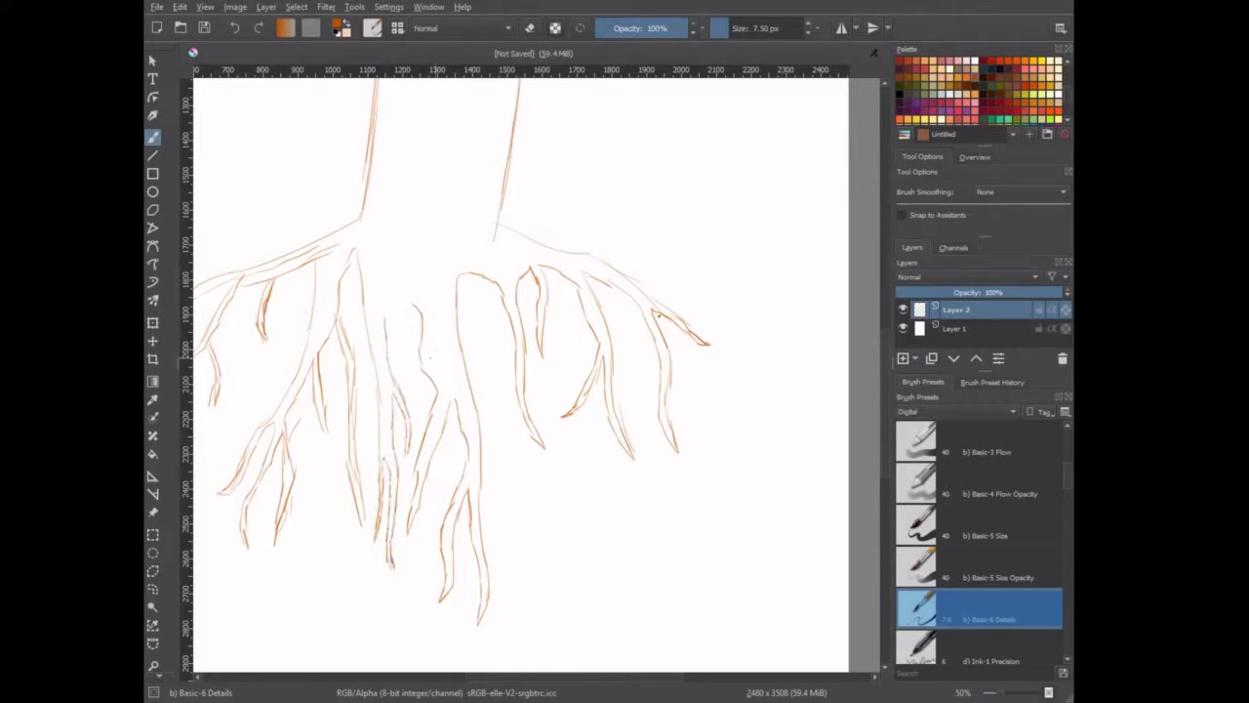
# Step: Redraw the upper central root so its strands join the trunk base
pyautogui.rightClick(432, 339)
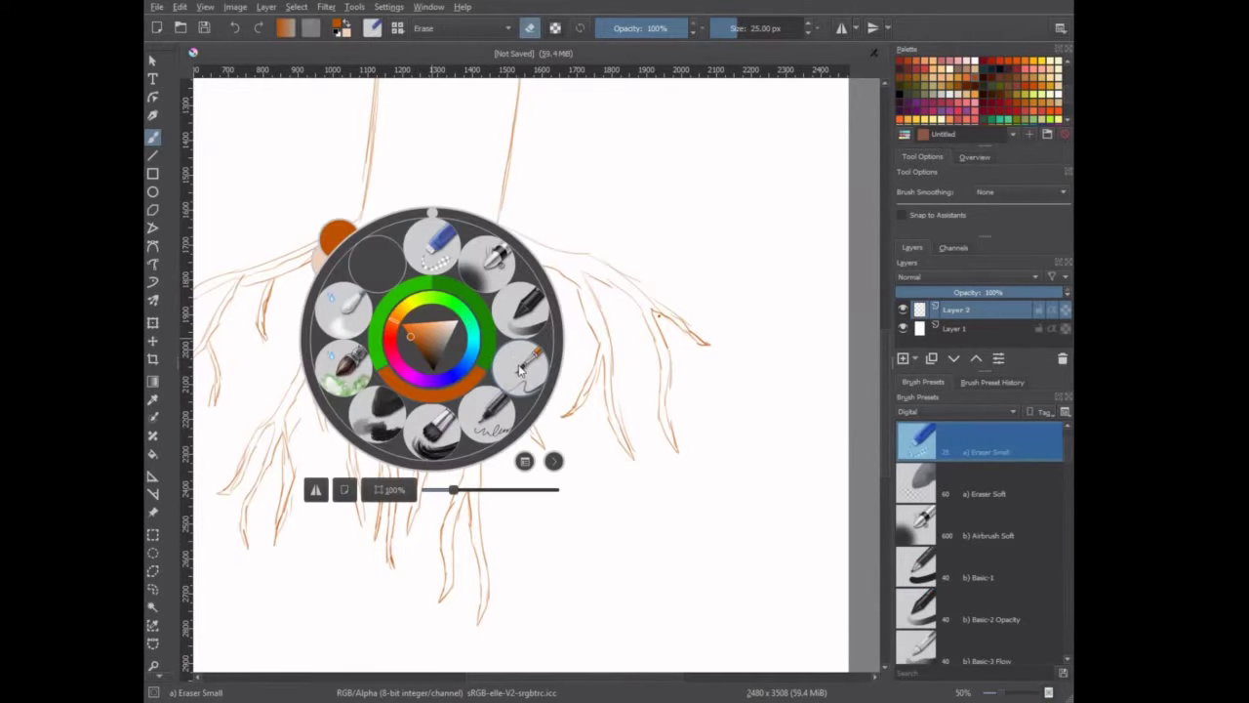
pyautogui.moveTo(383, 318)
pyautogui.mouseDown()
pyautogui.moveTo(381, 302)
pyautogui.moveTo(408, 335)
pyautogui.mouseUp()
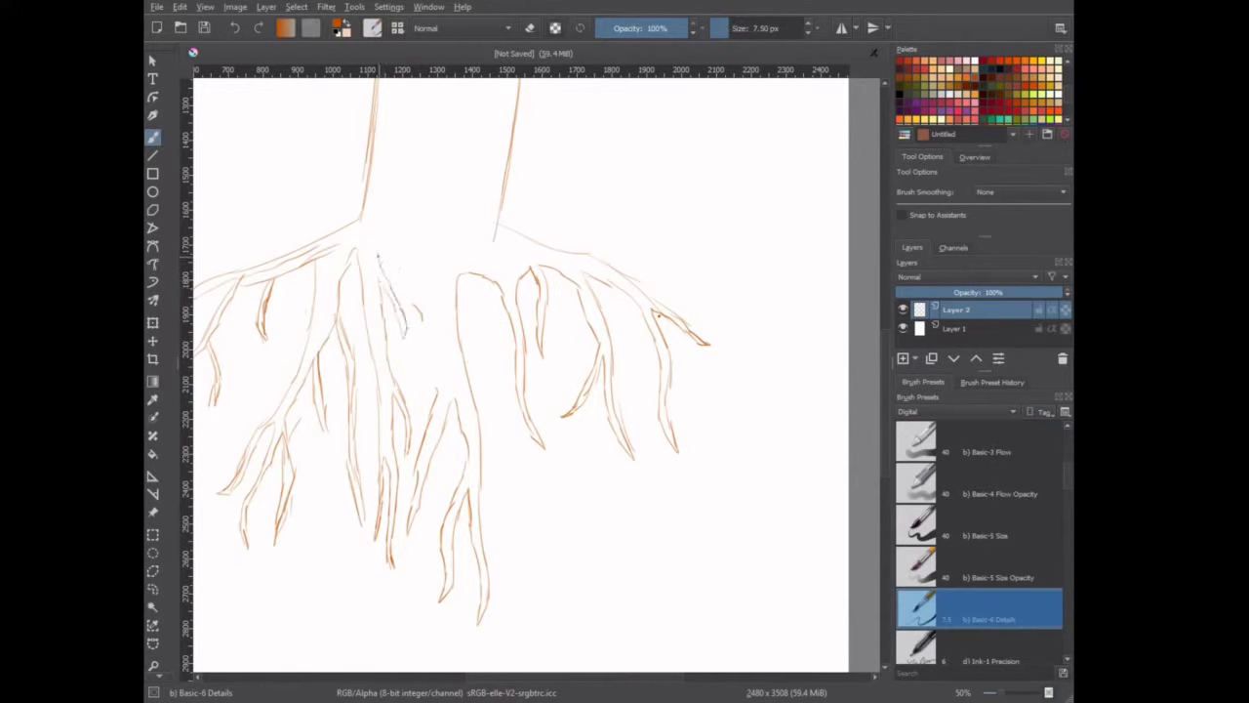
pyautogui.hotkey('ctrl', 'z')
pyautogui.hotkey('ctrl', 'z')
pyautogui.moveTo(395, 256); pyautogui.dragTo(414, 330)
pyautogui.moveTo(402, 283)
pyautogui.mouseDown()
pyautogui.moveTo(419, 242)
pyautogui.moveTo(432, 281)
pyautogui.mouseUp()
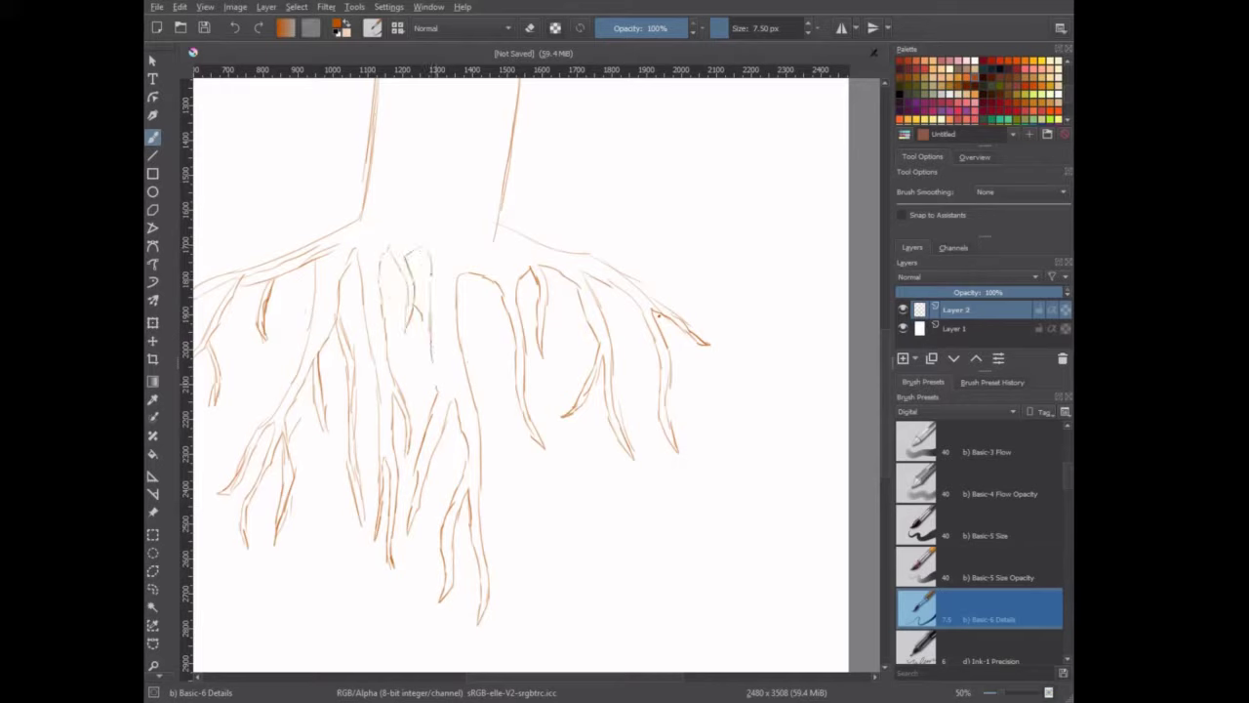
pyautogui.hotkey('ctrl', 'z')
pyautogui.hotkey('ctrl', 'z')
pyautogui.hotkey('ctrl', 'z')
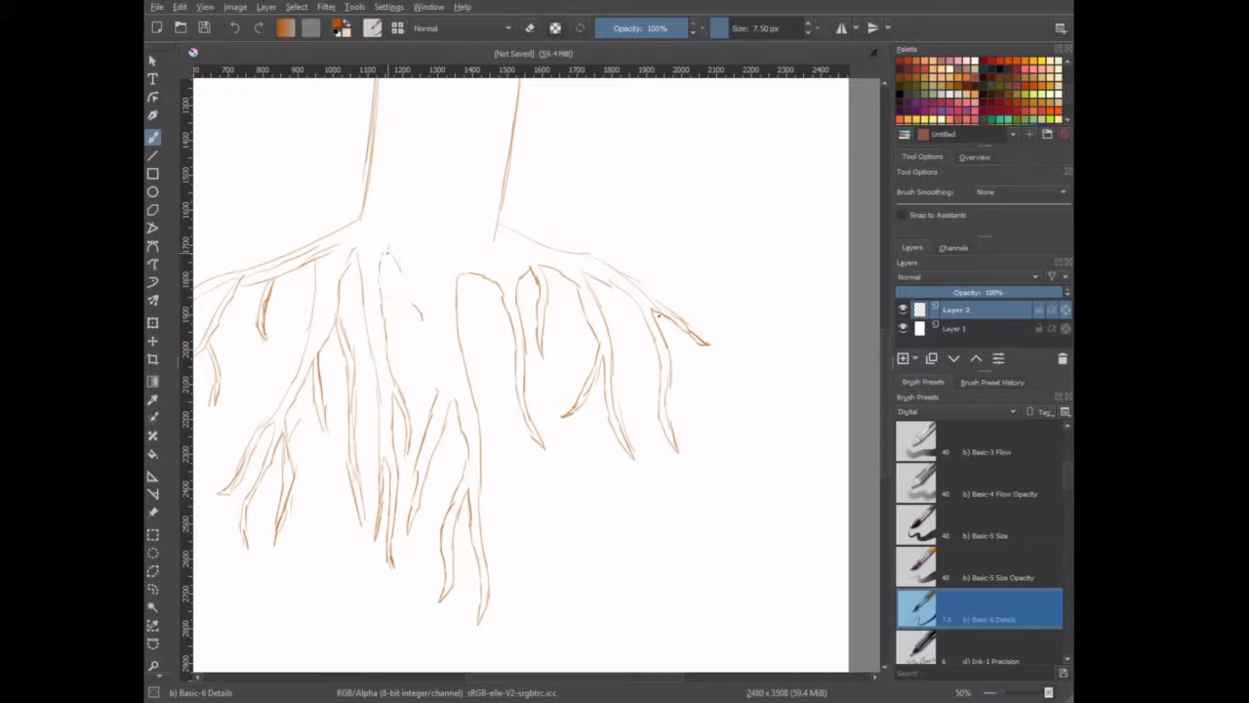
pyautogui.moveTo(385, 254)
pyautogui.mouseDown()
pyautogui.moveTo(410, 320)
pyautogui.moveTo(410, 375)
pyautogui.mouseUp()
pyautogui.moveTo(420, 330); pyautogui.dragTo(412, 383)
pyautogui.moveTo(424, 306)
pyautogui.mouseDown()
pyautogui.moveTo(416, 357)
pyautogui.moveTo(437, 388)
pyautogui.mouseUp()
# Step: Extend the trunk sides upward and sketch branches arching and rising to the left
pyautogui.scroll(-2, 437, 389)
pyautogui.scroll(1, 519, 386)
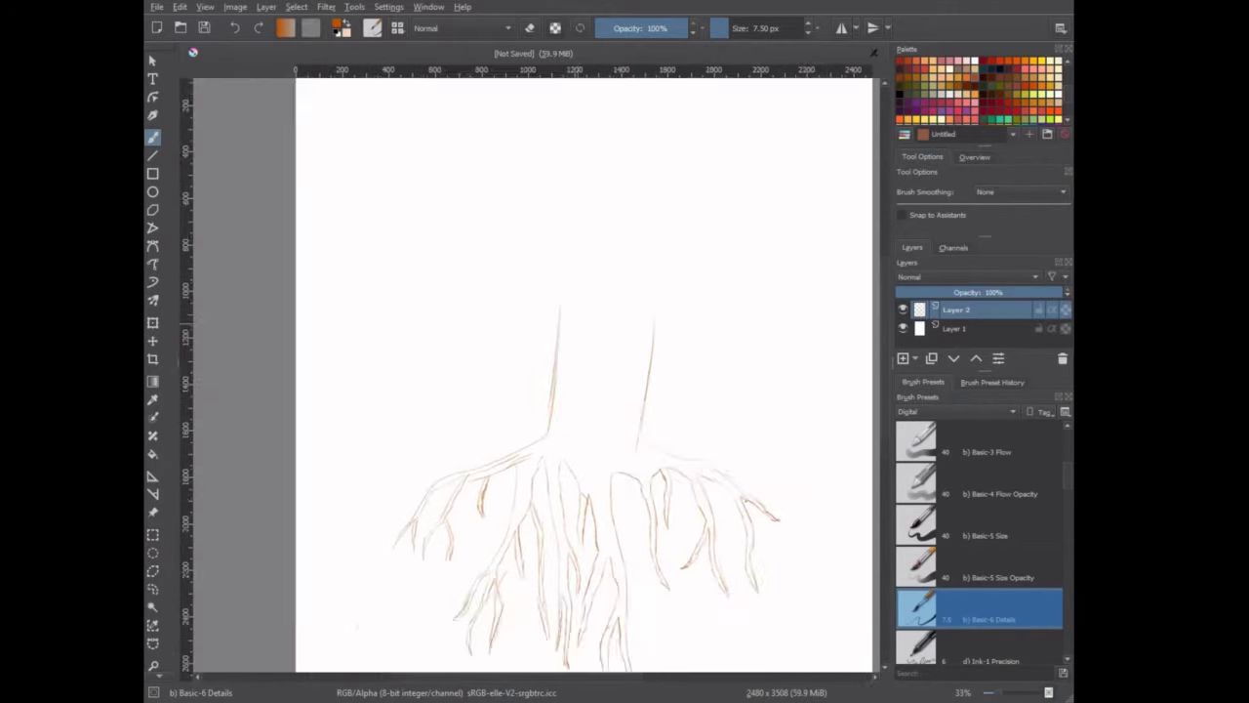
pyautogui.moveTo(502, 330); pyautogui.dragTo(493, 382)
pyautogui.moveTo(597, 326); pyautogui.dragTo(586, 414)
pyautogui.hotkey('ctrl', 'z')
pyautogui.hotkey('ctrl', 'z')
pyautogui.moveTo(495, 323); pyautogui.dragTo(367, 311)
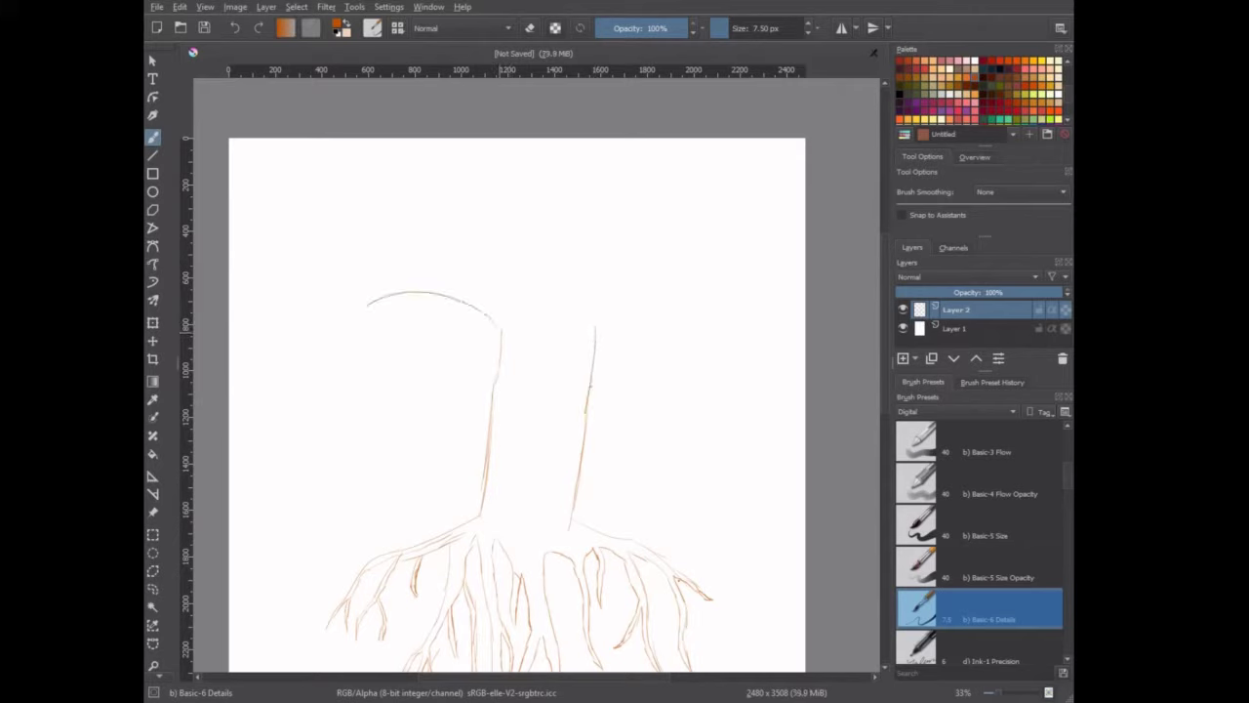
pyautogui.hotkey('ctrl', 'z')
pyautogui.moveTo(498, 327); pyautogui.dragTo(361, 356)
pyautogui.moveTo(494, 293); pyautogui.dragTo(453, 234)
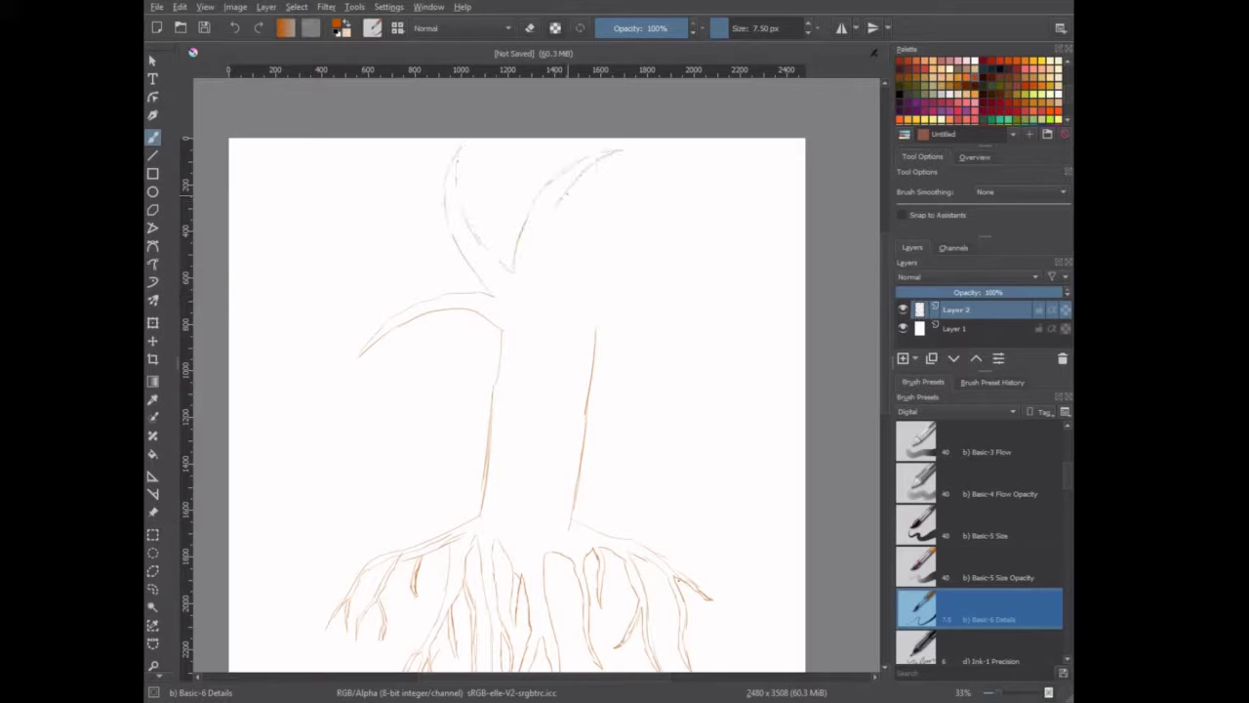
# Step: Draw the right branch rising to a pointed tip, with a small twig inside it
pyautogui.moveTo(576, 304); pyautogui.dragTo(619, 276)
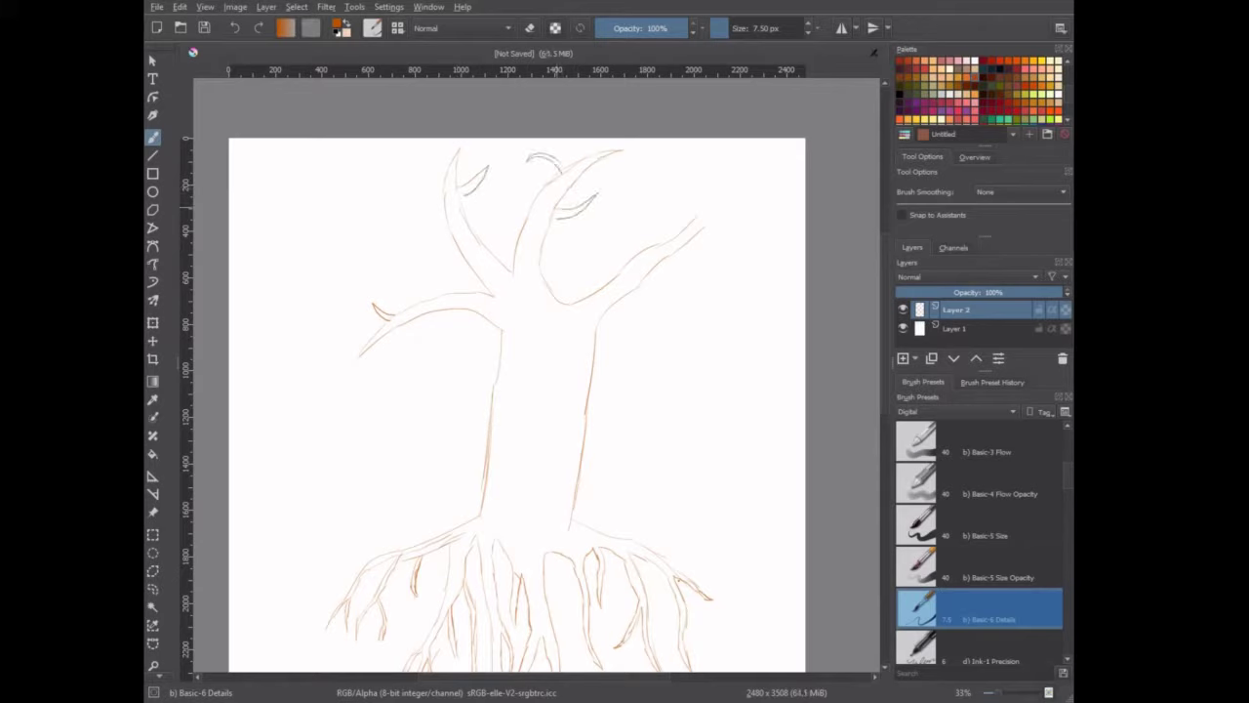
pyautogui.moveTo(681, 174); pyautogui.dragTo(627, 260)
pyautogui.moveTo(697, 230); pyautogui.dragTo(732, 252)
pyautogui.hotkey('ctrl', 'z')
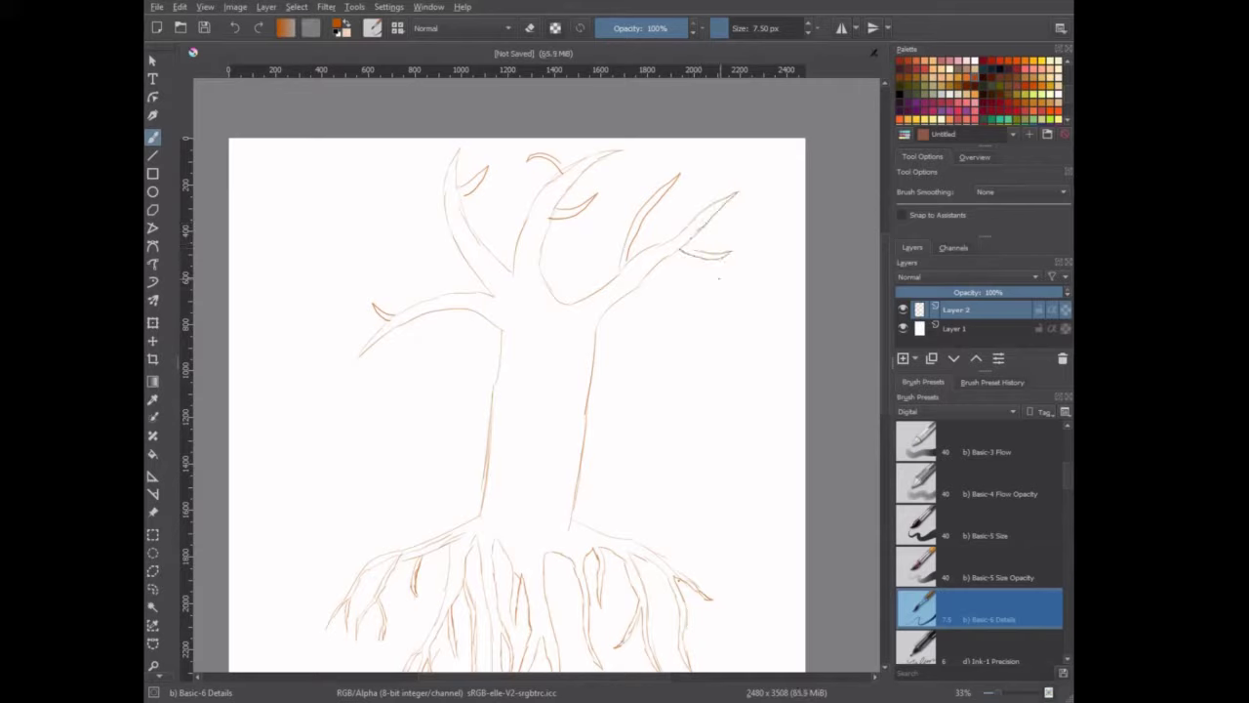
pyautogui.moveTo(693, 194); pyautogui.dragTo(652, 208)
# Step: Add a new layer and trace a freehand selection around the trunk and right limb
pyautogui.click(903, 359)
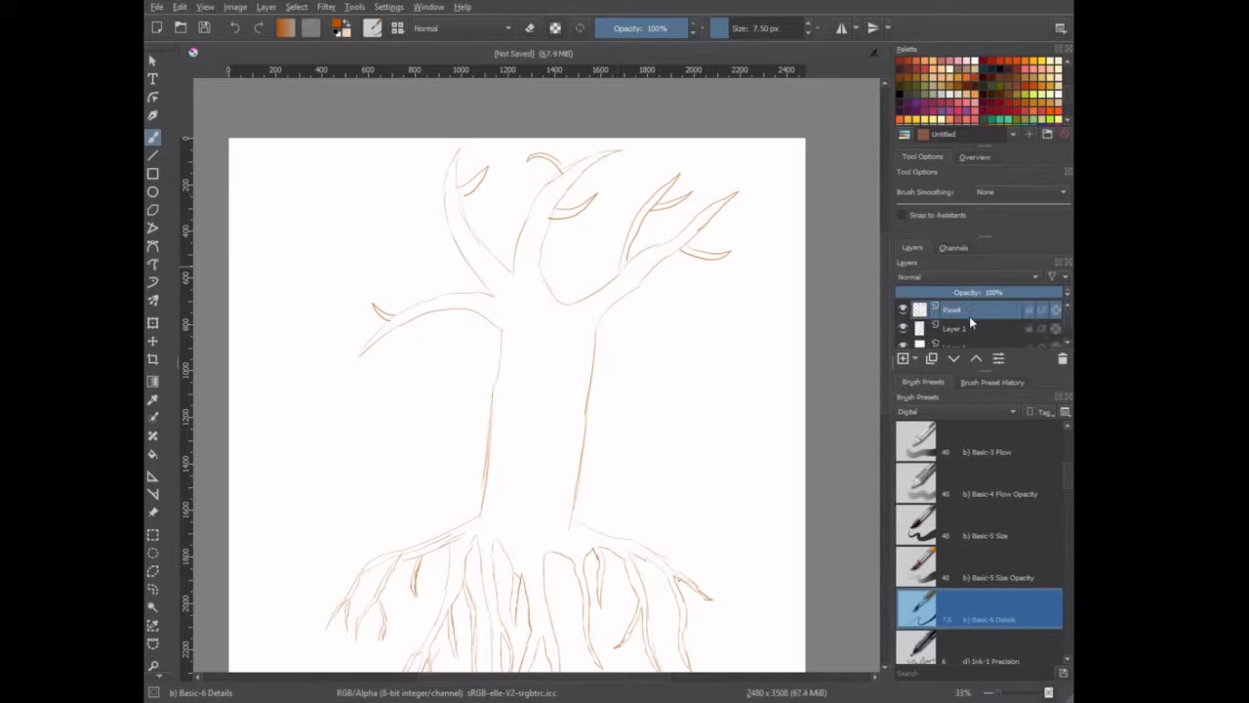
pyautogui.click(153, 589)
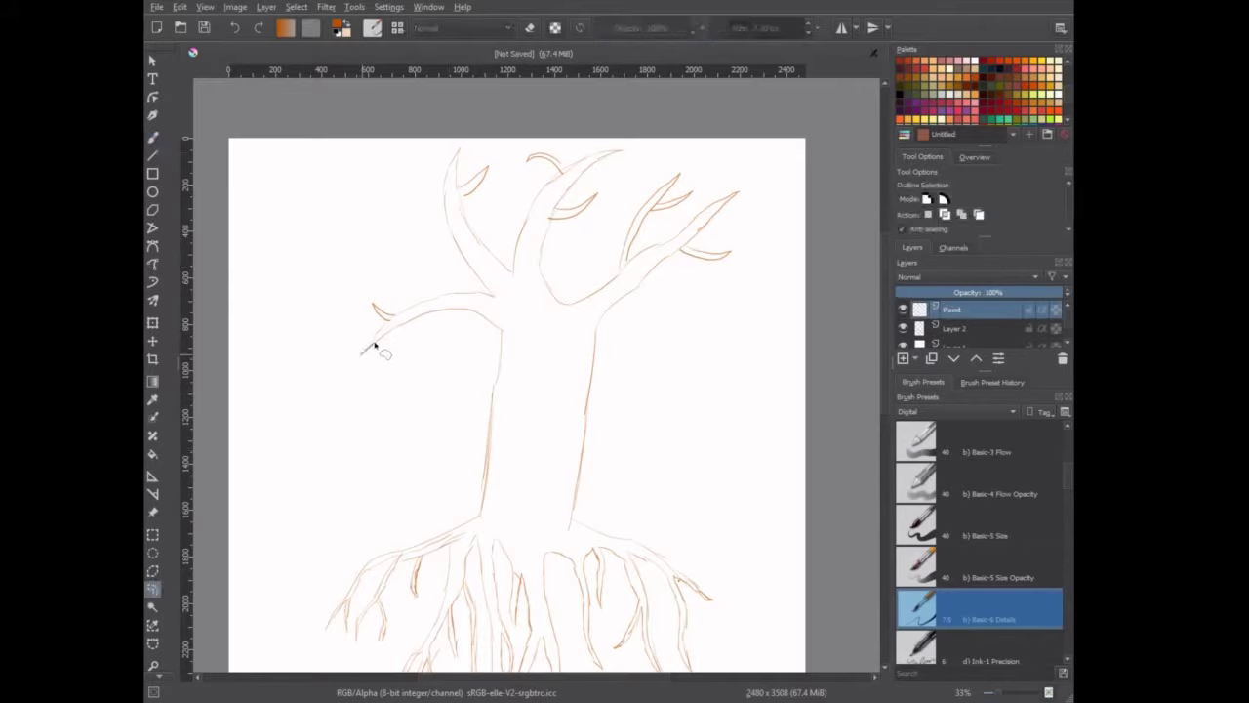
pyautogui.moveTo(361, 355)
pyautogui.mouseDown()
pyautogui.moveTo(436, 314)
pyautogui.moveTo(505, 329)
pyautogui.moveTo(473, 519)
pyautogui.mouseUp()
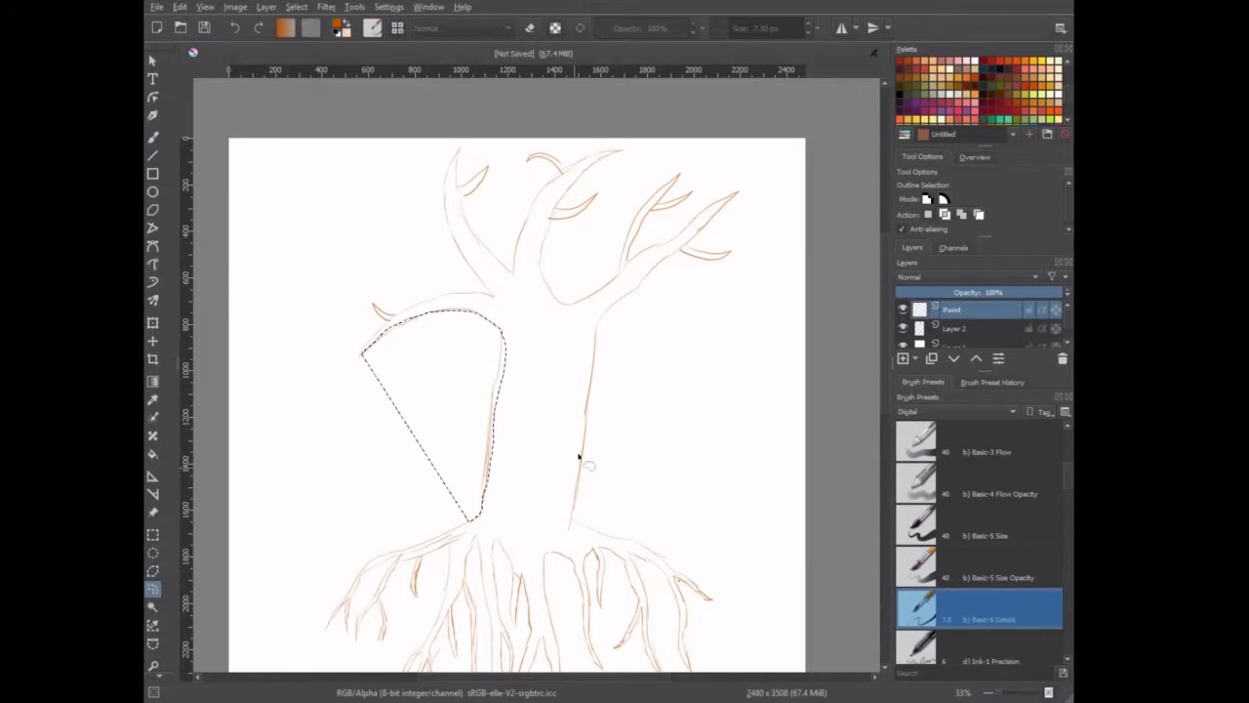
pyautogui.moveTo(361, 355)
pyautogui.mouseDown()
pyautogui.moveTo(432, 315)
pyautogui.moveTo(494, 399)
pyautogui.moveTo(488, 514)
pyautogui.moveTo(569, 516)
pyautogui.moveTo(595, 329)
pyautogui.moveTo(644, 284)
pyautogui.moveTo(737, 246)
pyautogui.mouseUp()
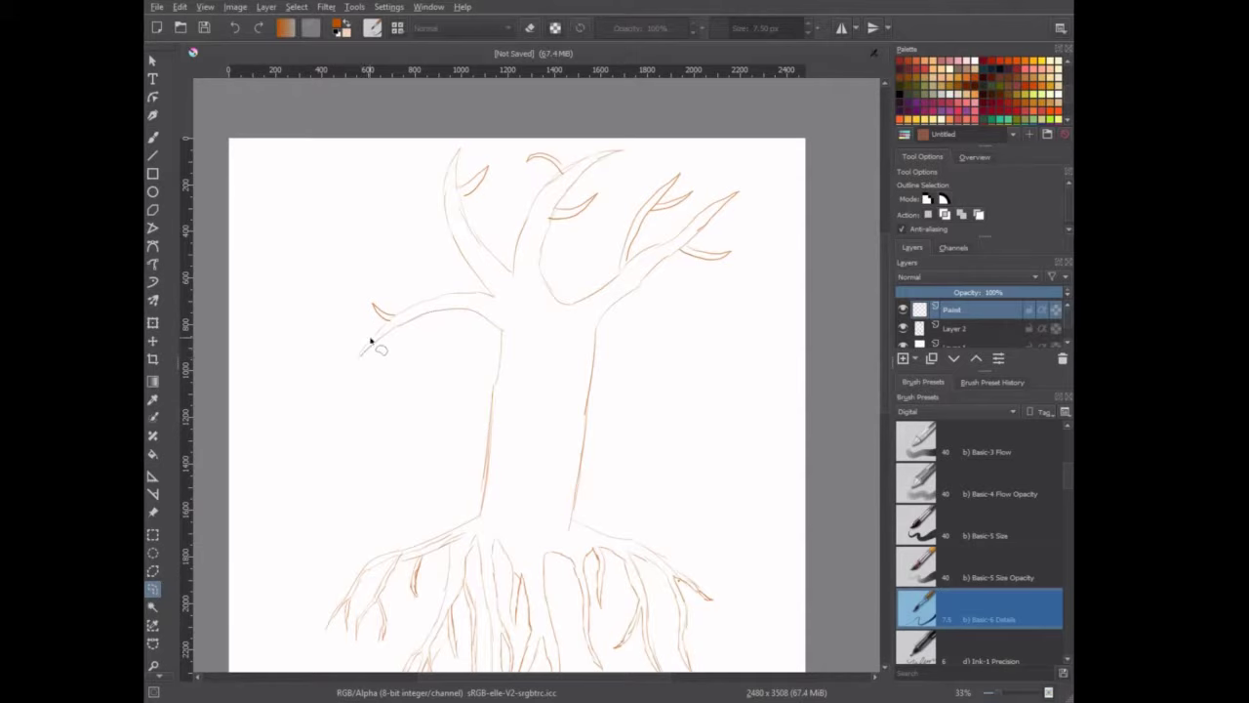
pyautogui.moveTo(500, 335)
pyautogui.mouseDown()
pyautogui.moveTo(566, 518)
pyautogui.moveTo(594, 384)
pyautogui.moveTo(645, 283)
pyautogui.moveTo(711, 254)
pyautogui.moveTo(482, 469)
pyautogui.moveTo(576, 500)
pyautogui.moveTo(597, 354)
pyautogui.moveTo(658, 267)
pyautogui.moveTo(736, 195)
pyautogui.moveTo(579, 302)
pyautogui.moveTo(533, 283)
pyautogui.mouseUp()
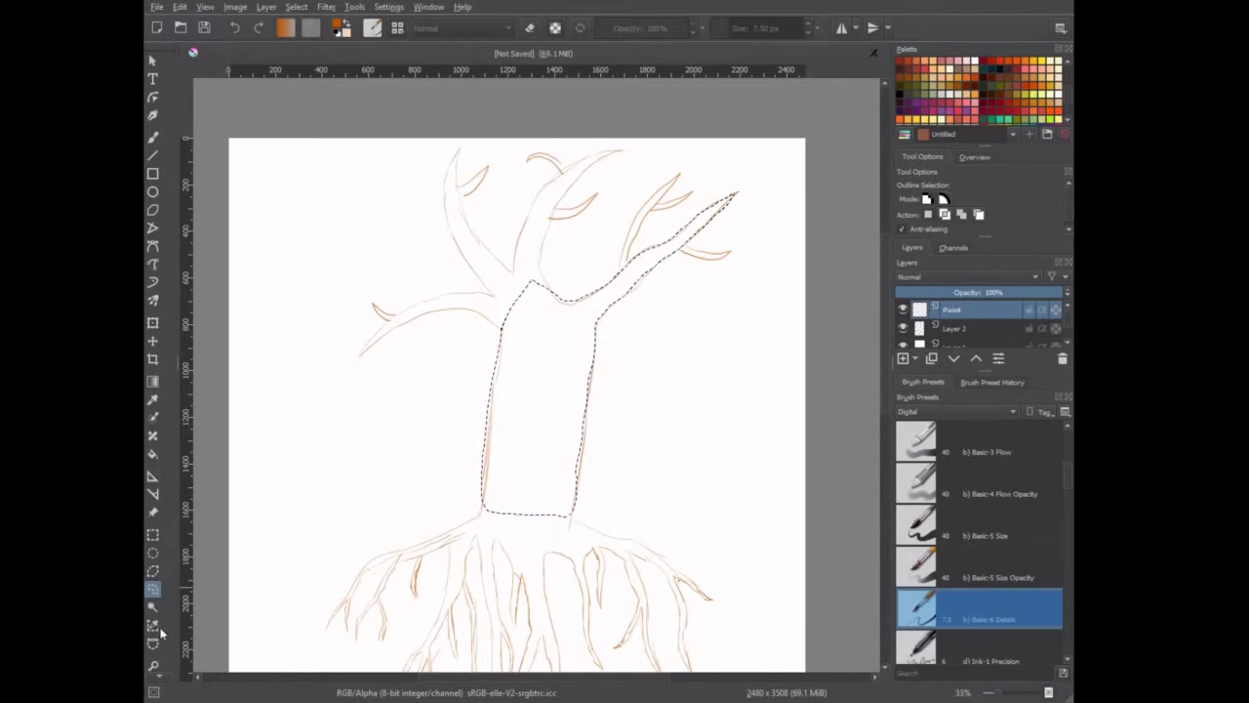
# Step: Fill the selected trunk with solid brown
pyautogui.click(152, 454)
pyautogui.click(547, 358)
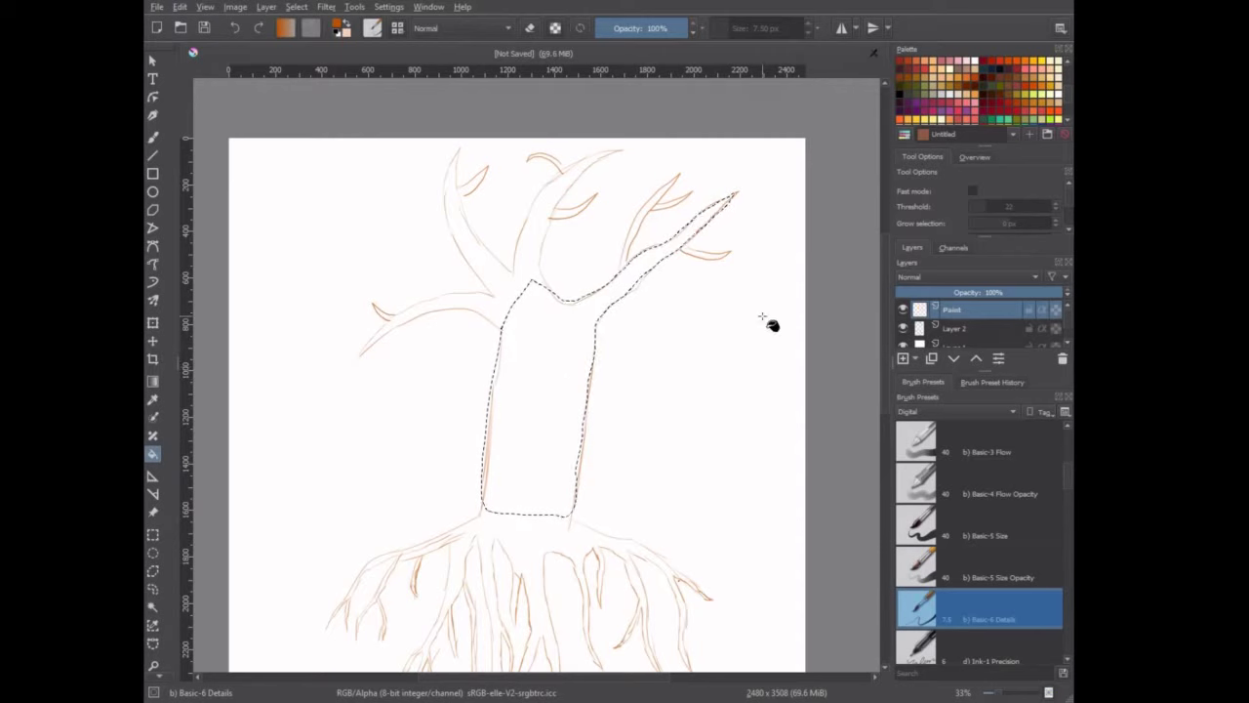
pyautogui.rightClick(739, 335)
pyautogui.moveTo(716, 311); pyautogui.dragTo(715, 331)
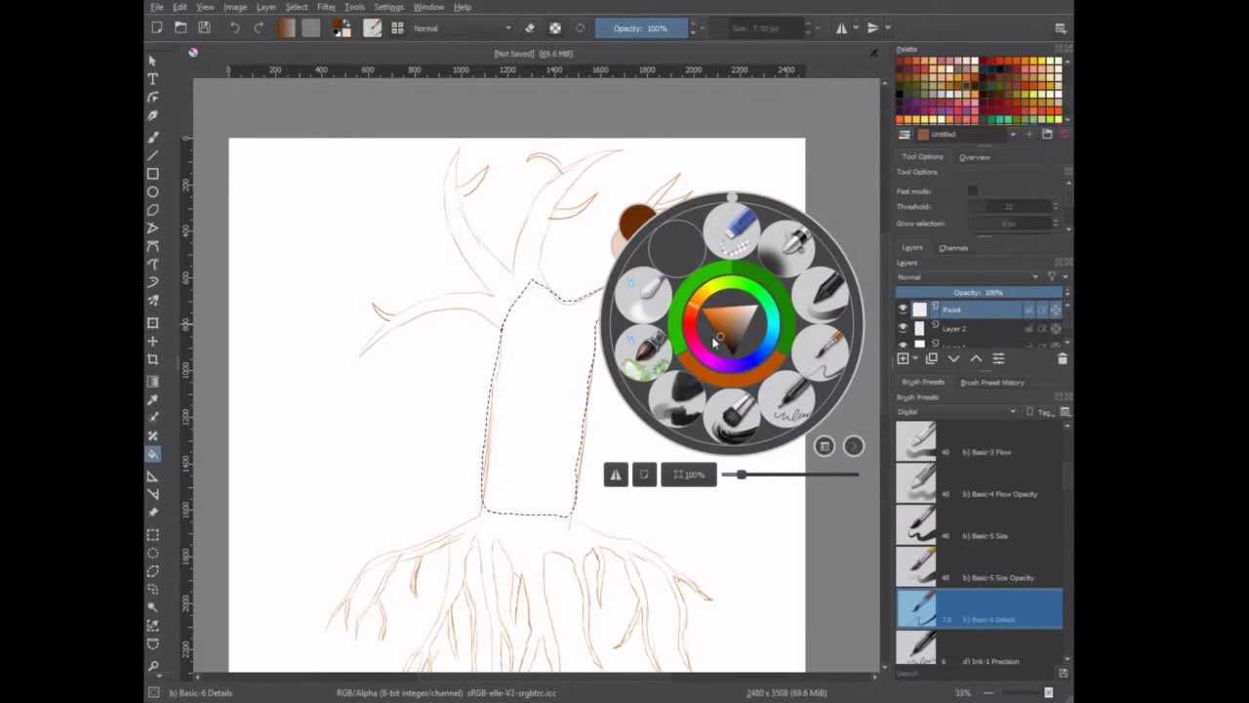
pyautogui.click(521, 389)
pyautogui.click(539, 356)
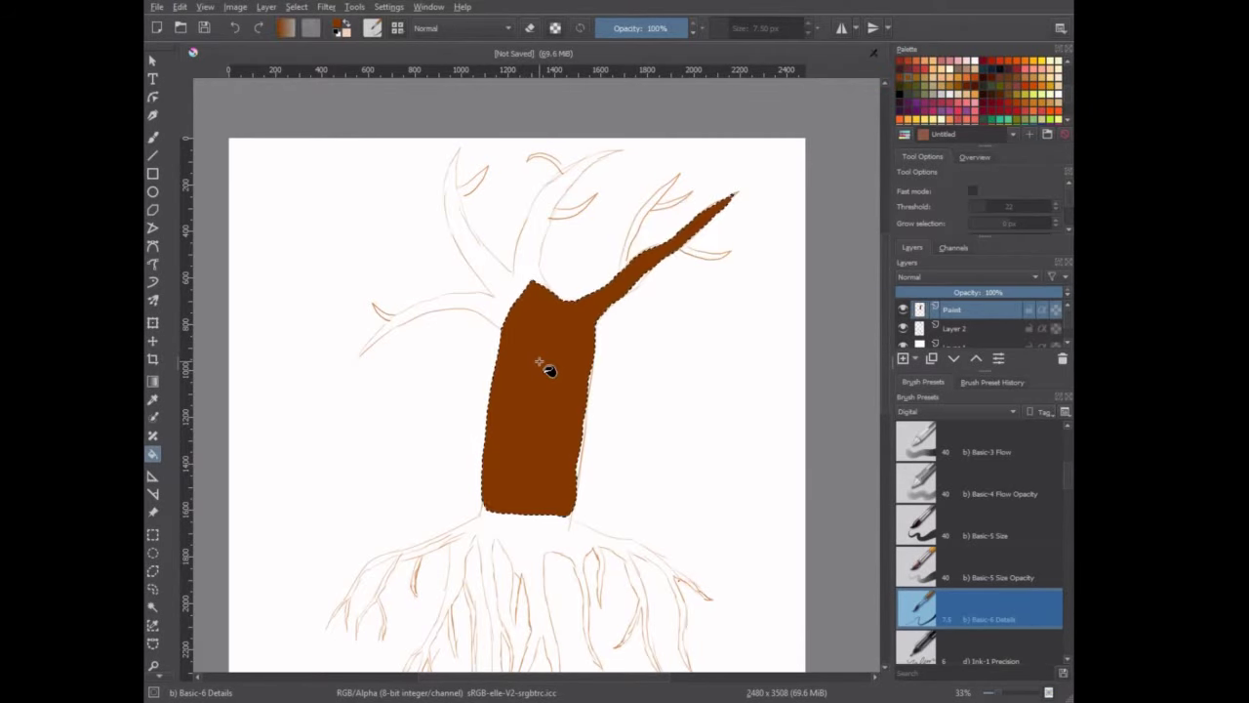
# Step: Select the left branches and fill them with a lighter orange
pyautogui.press('b')
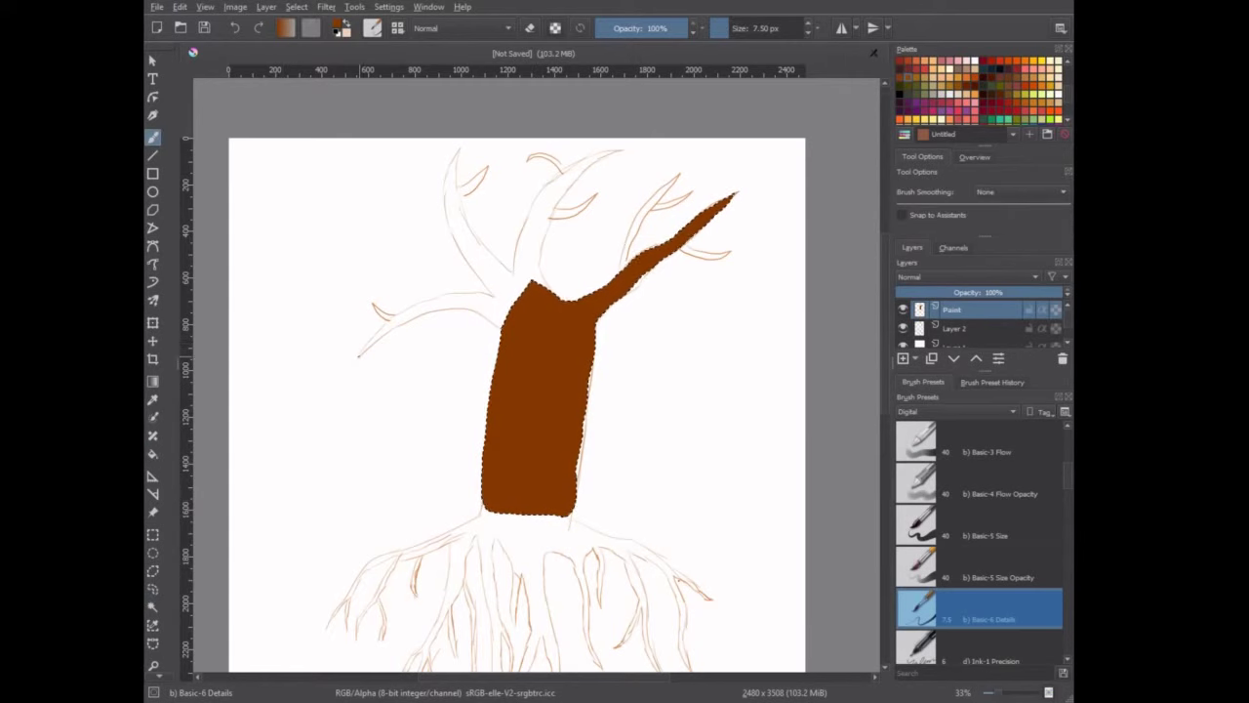
pyautogui.click(153, 586)
pyautogui.moveTo(361, 355)
pyautogui.mouseDown()
pyautogui.moveTo(535, 290)
pyautogui.moveTo(465, 216)
pyautogui.moveTo(483, 173)
pyautogui.moveTo(459, 174)
pyautogui.moveTo(451, 200)
pyautogui.moveTo(481, 283)
pyautogui.moveTo(379, 311)
pyautogui.moveTo(361, 355)
pyautogui.mouseUp()
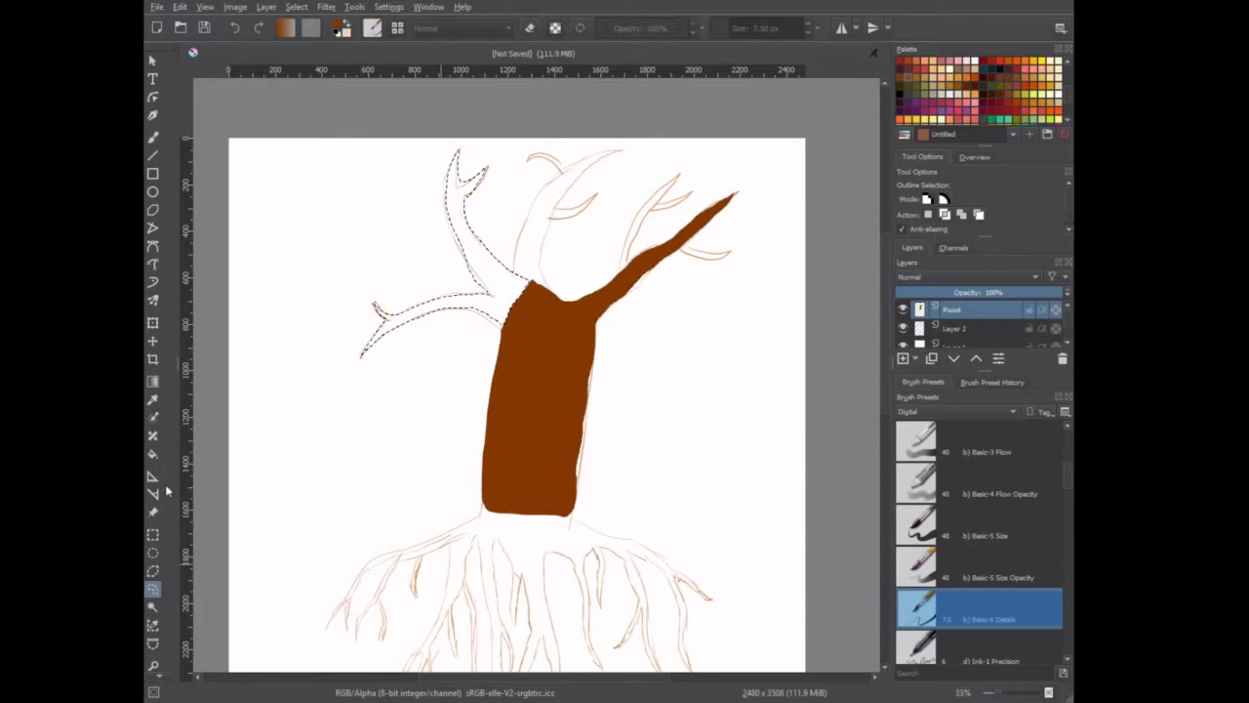
pyautogui.press('f')
pyautogui.rightClick(654, 326)
pyautogui.click(649, 327)
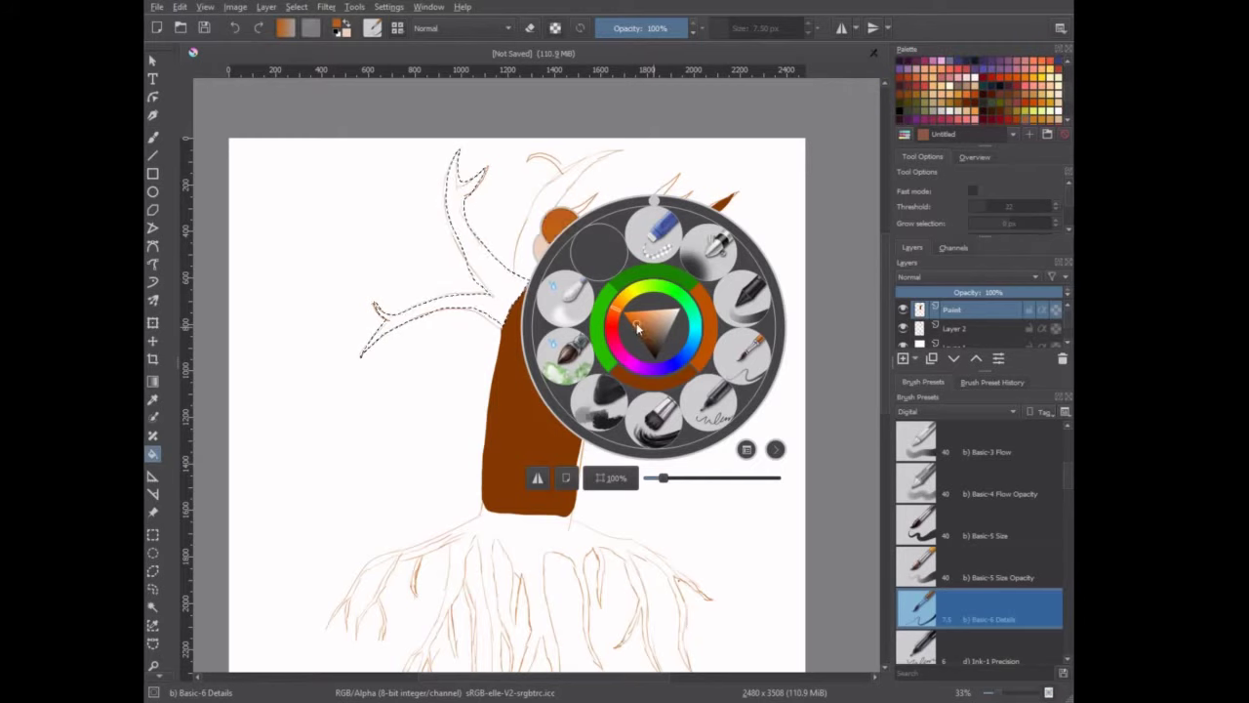
pyautogui.click(458, 293)
pyautogui.click(493, 312)
# Step: Select the upper middle branch and fill it with orange
pyautogui.click(153, 589)
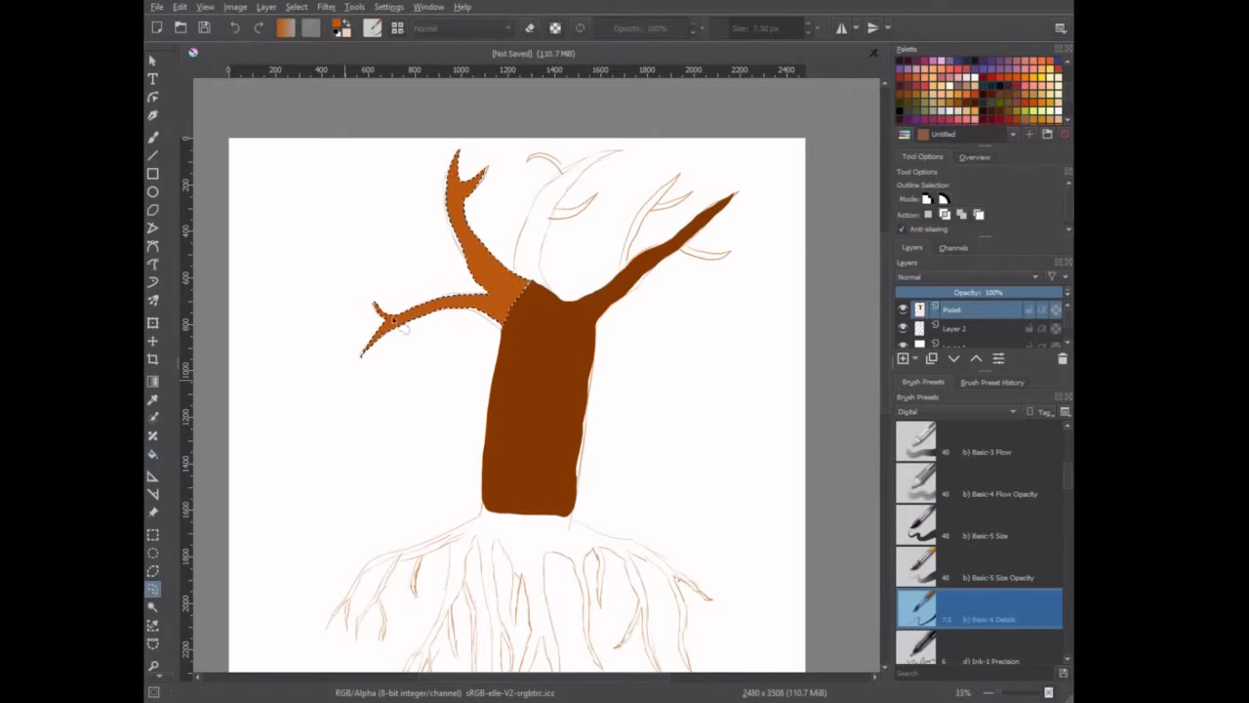
pyautogui.moveTo(557, 176)
pyautogui.mouseDown()
pyautogui.moveTo(540, 252)
pyautogui.moveTo(590, 210)
pyautogui.moveTo(566, 203)
pyautogui.moveTo(619, 154)
pyautogui.moveTo(558, 176)
pyautogui.mouseUp()
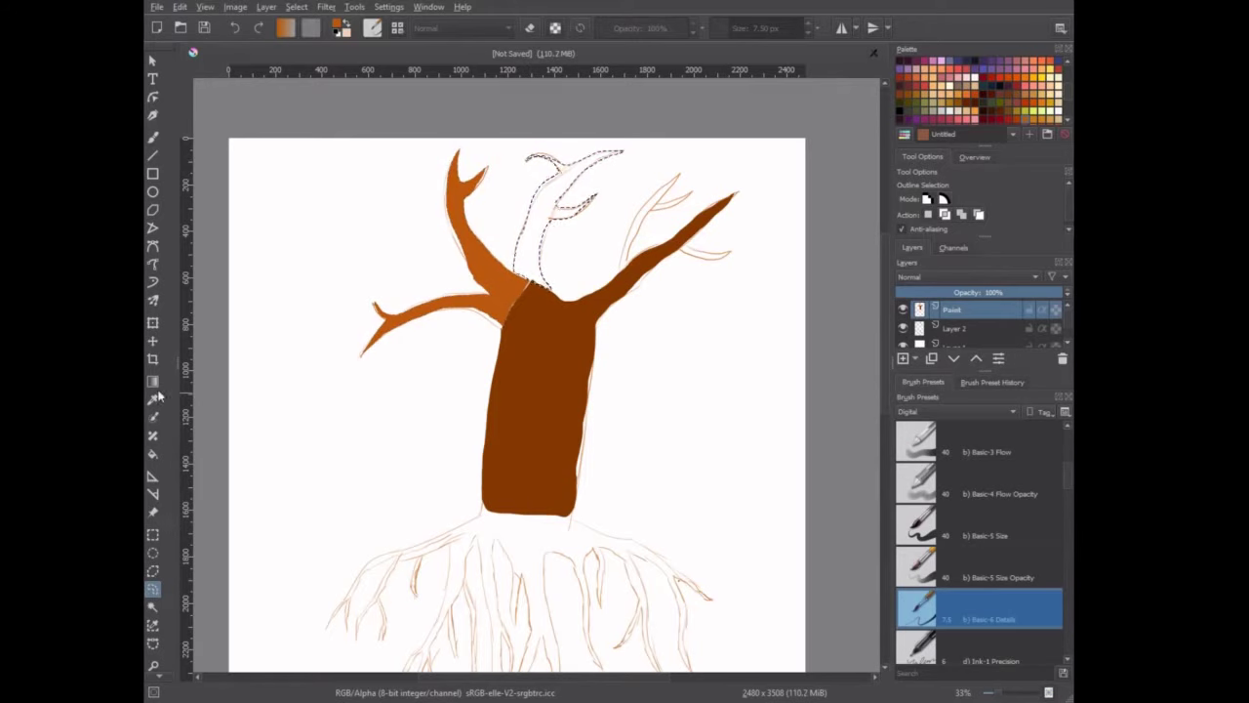
pyautogui.click(152, 453)
pyautogui.click(571, 279)
# Step: Fill the right branch with orange and outline the small twig below it
pyautogui.rightClick(730, 332)
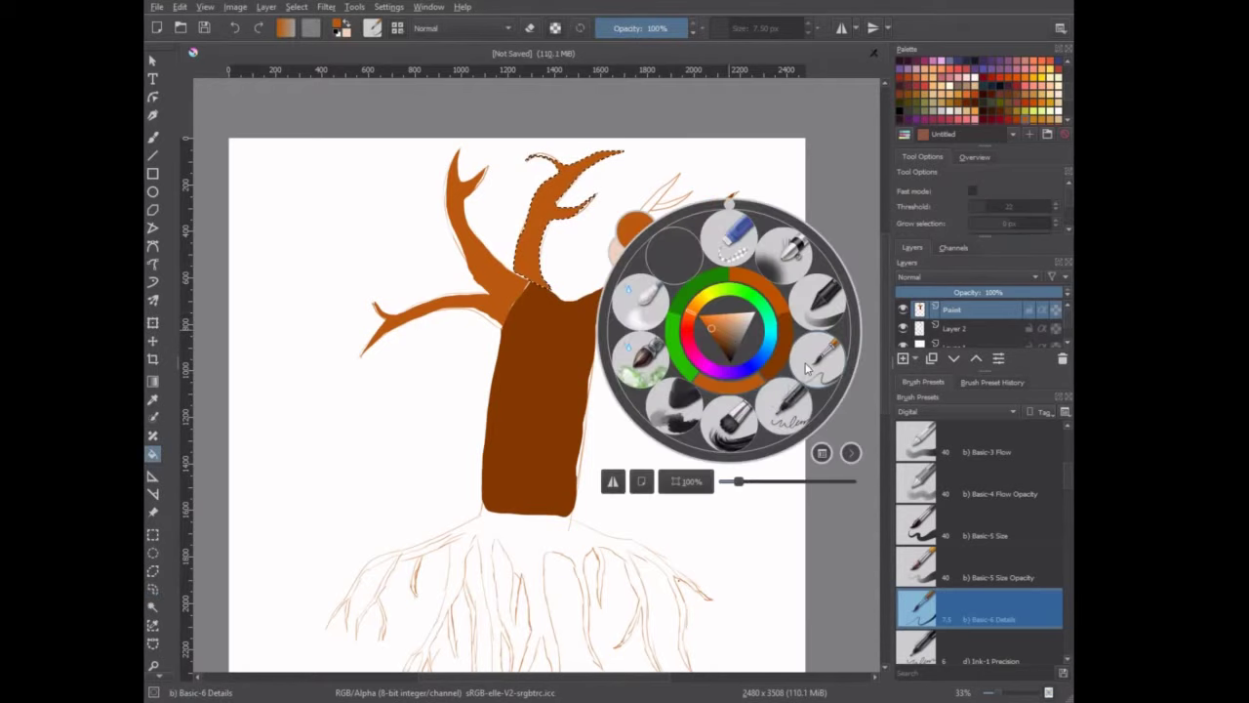
pyautogui.click(626, 238)
pyautogui.moveTo(625, 238); pyautogui.dragTo(631, 242)
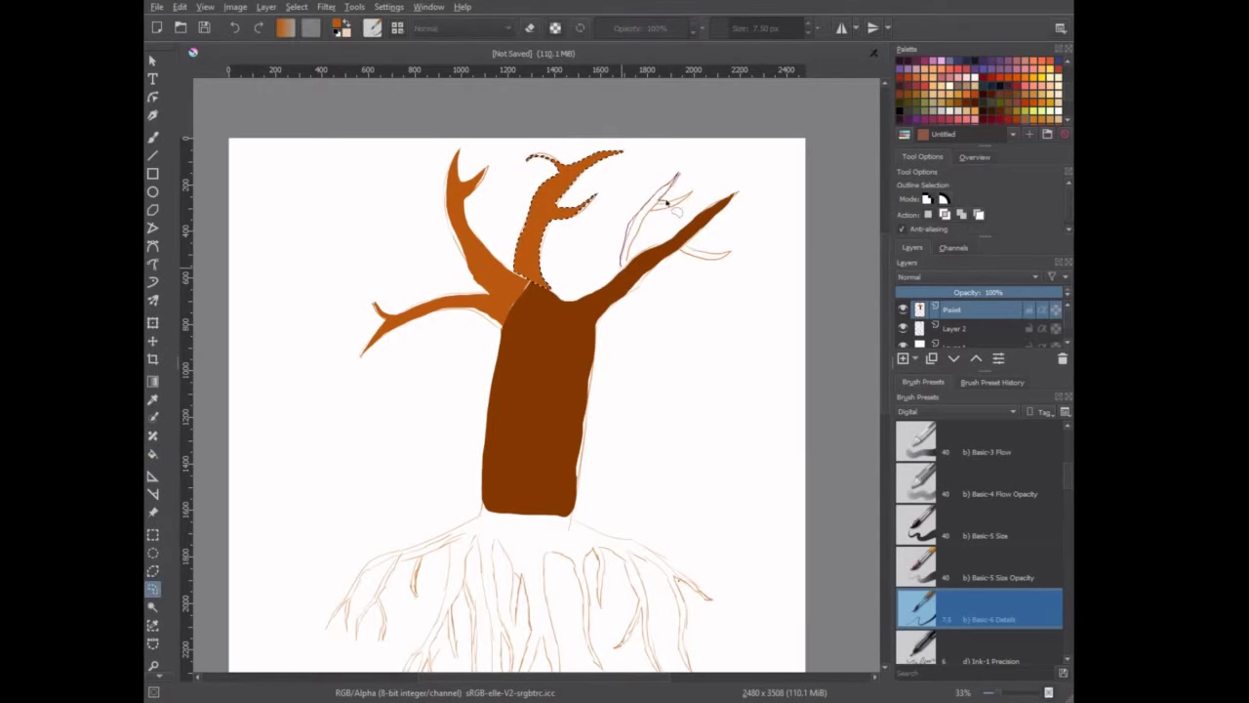
pyautogui.click(152, 453)
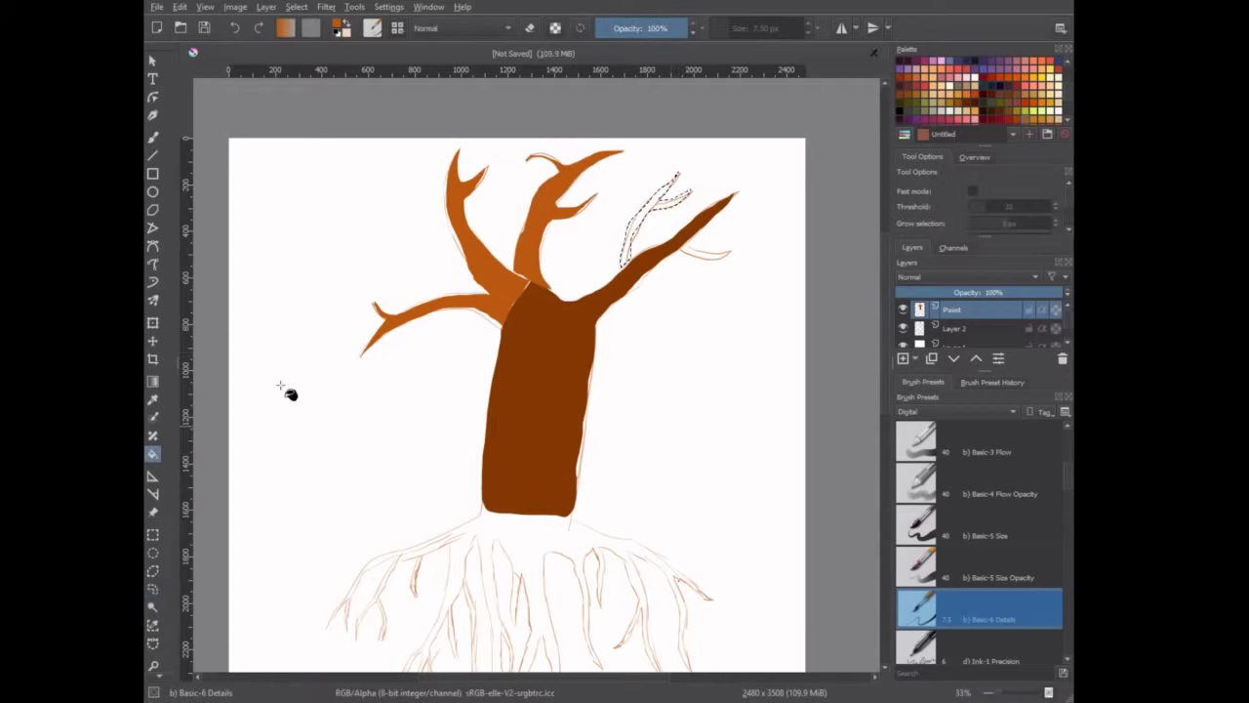
pyautogui.click(643, 370)
pyautogui.click(152, 588)
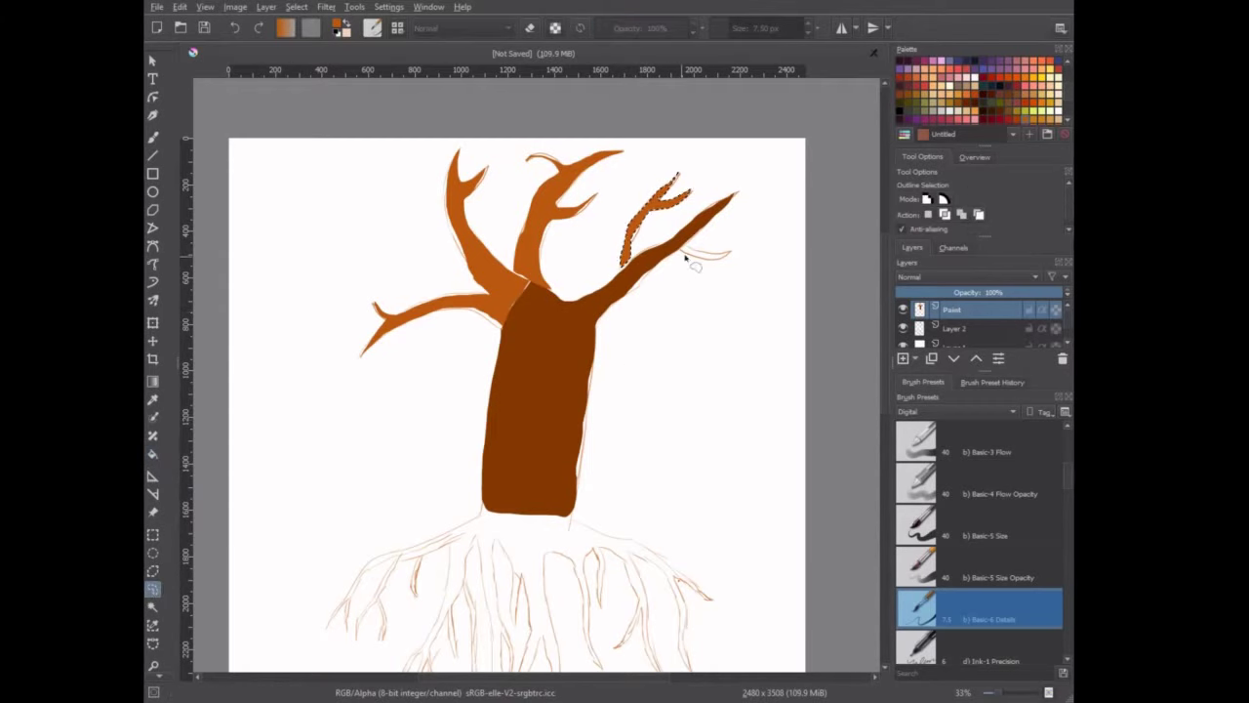
pyautogui.moveTo(713, 256); pyautogui.dragTo(708, 254)
# Step: Paint darker brown shading strokes along the trunk's right edge with the brush
pyautogui.press('f')
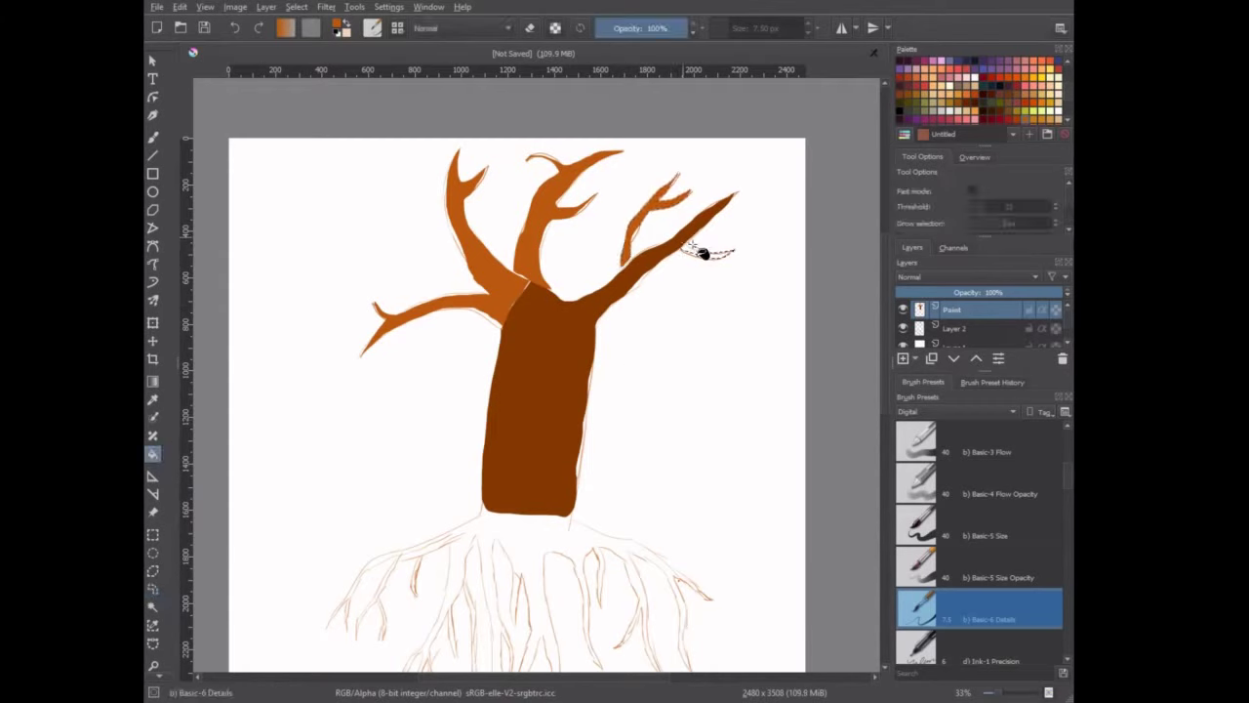
pyautogui.press('b')
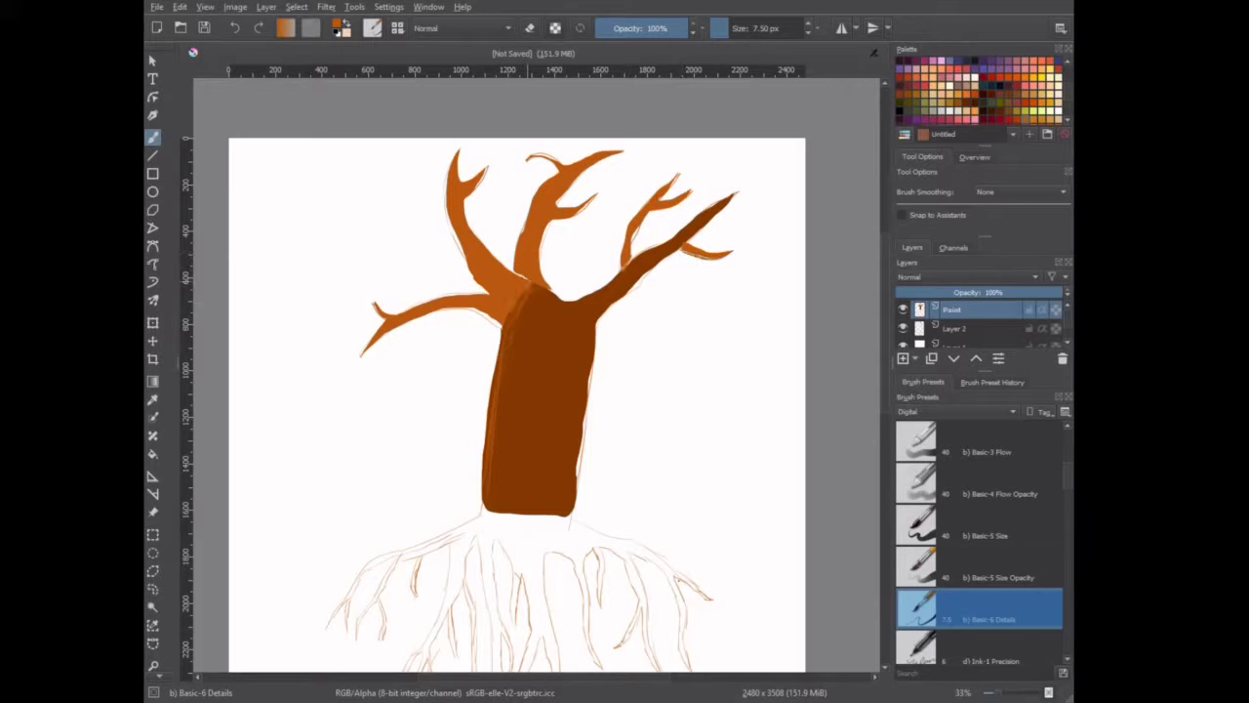
pyautogui.rightClick(654, 377)
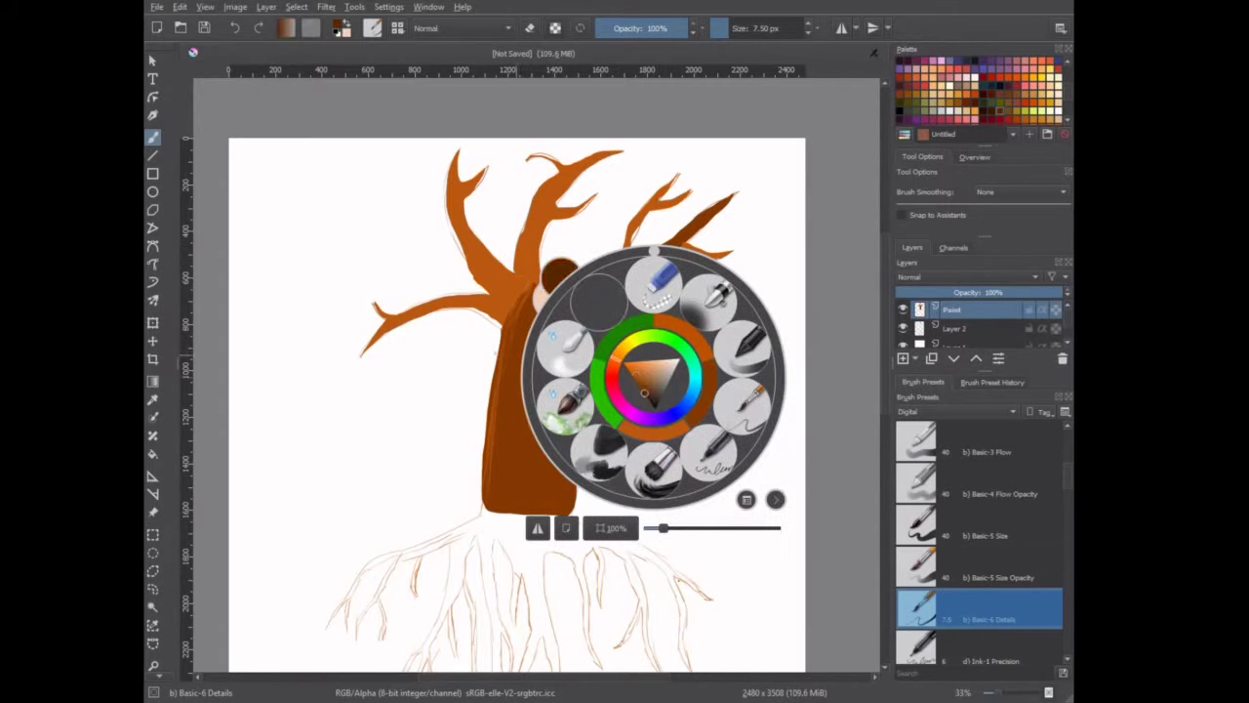
pyautogui.click(503, 412)
pyautogui.moveTo(585, 342); pyautogui.dragTo(582, 382)
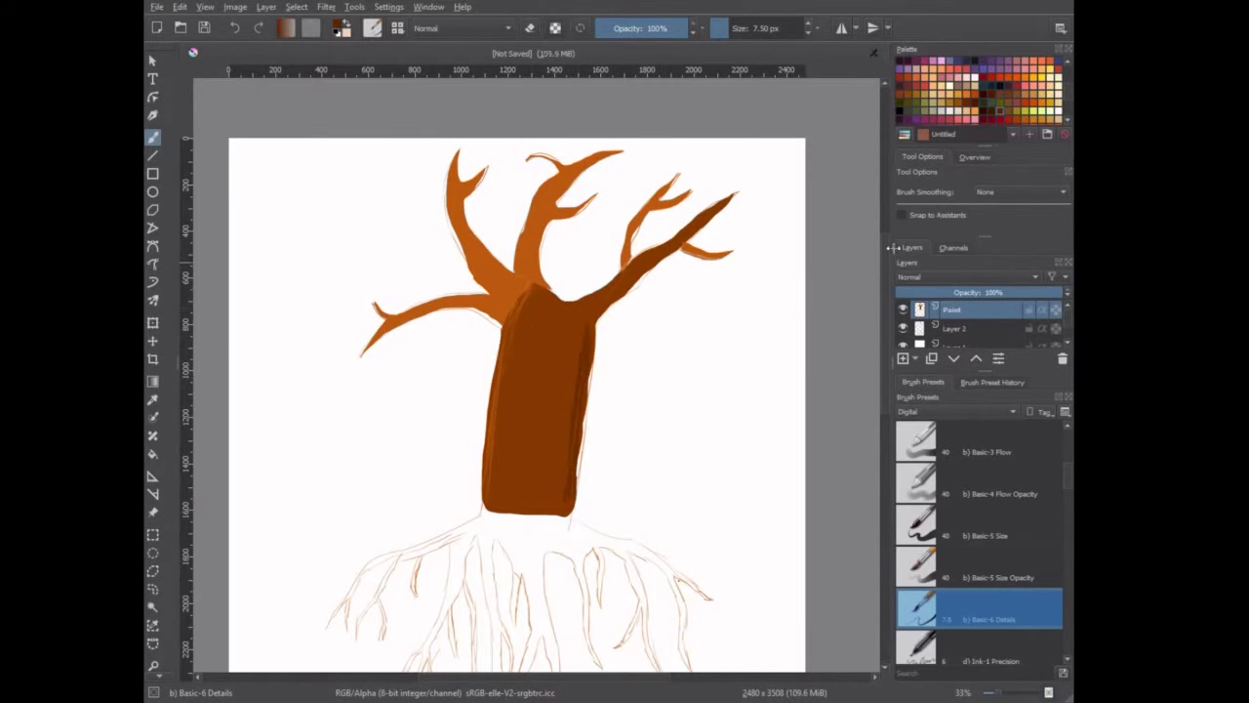
pyautogui.scroll(-5, 517, 390)
# Step: Freehand-select the whole root system and fill it with dark brown
pyautogui.click(152, 588)
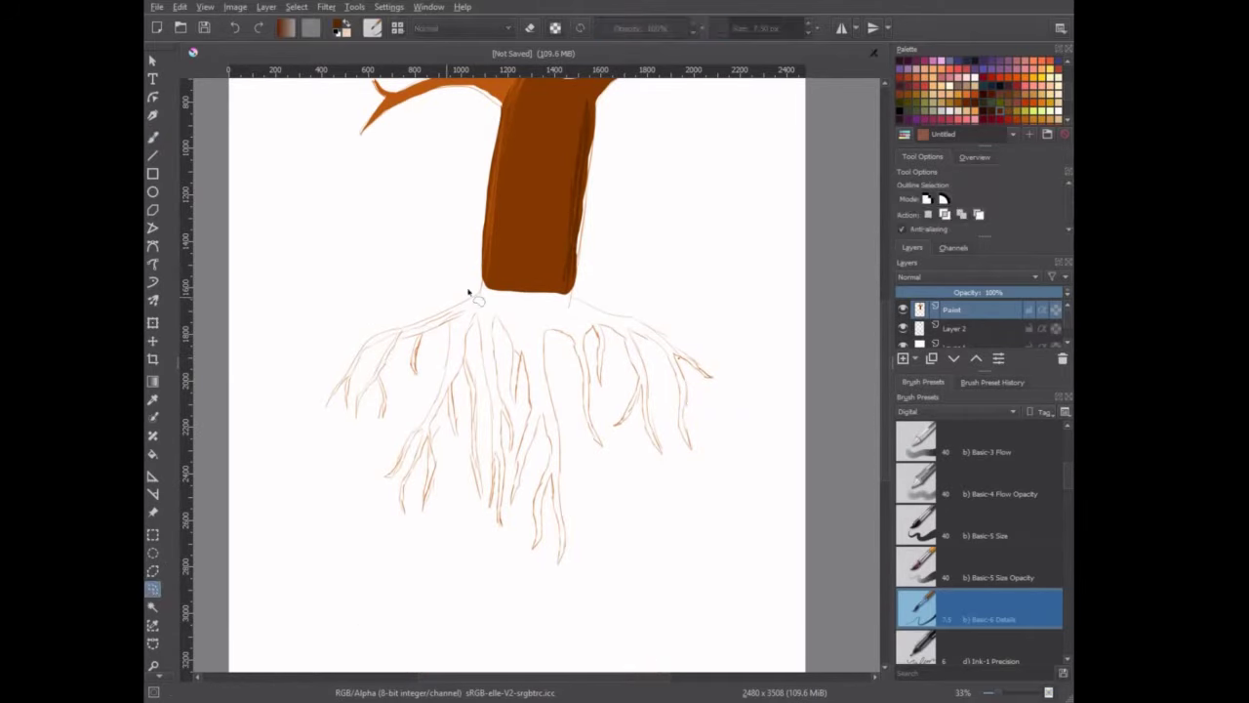
pyautogui.moveTo(482, 290)
pyautogui.mouseDown()
pyautogui.moveTo(328, 408)
pyautogui.moveTo(381, 420)
pyautogui.moveTo(405, 346)
pyautogui.moveTo(422, 369)
pyautogui.moveTo(446, 326)
pyautogui.moveTo(440, 399)
pyautogui.moveTo(399, 455)
pyautogui.moveTo(404, 496)
pyautogui.moveTo(427, 461)
pyautogui.moveTo(430, 510)
pyautogui.moveTo(439, 414)
pyautogui.moveTo(451, 430)
pyautogui.moveTo(474, 415)
pyautogui.moveTo(483, 498)
pyautogui.moveTo(480, 358)
pyautogui.moveTo(499, 517)
pyautogui.moveTo(496, 355)
pyautogui.moveTo(513, 410)
pyautogui.moveTo(530, 394)
pyautogui.moveTo(516, 502)
pyautogui.moveTo(544, 488)
pyautogui.moveTo(559, 563)
pyautogui.moveTo(557, 338)
pyautogui.moveTo(591, 416)
pyautogui.moveTo(598, 344)
pyautogui.moveTo(615, 337)
pyautogui.moveTo(617, 430)
pyautogui.moveTo(661, 446)
pyautogui.moveTo(632, 335)
pyautogui.moveTo(692, 439)
pyautogui.moveTo(686, 358)
pyautogui.moveTo(597, 311)
pyautogui.mouseUp()
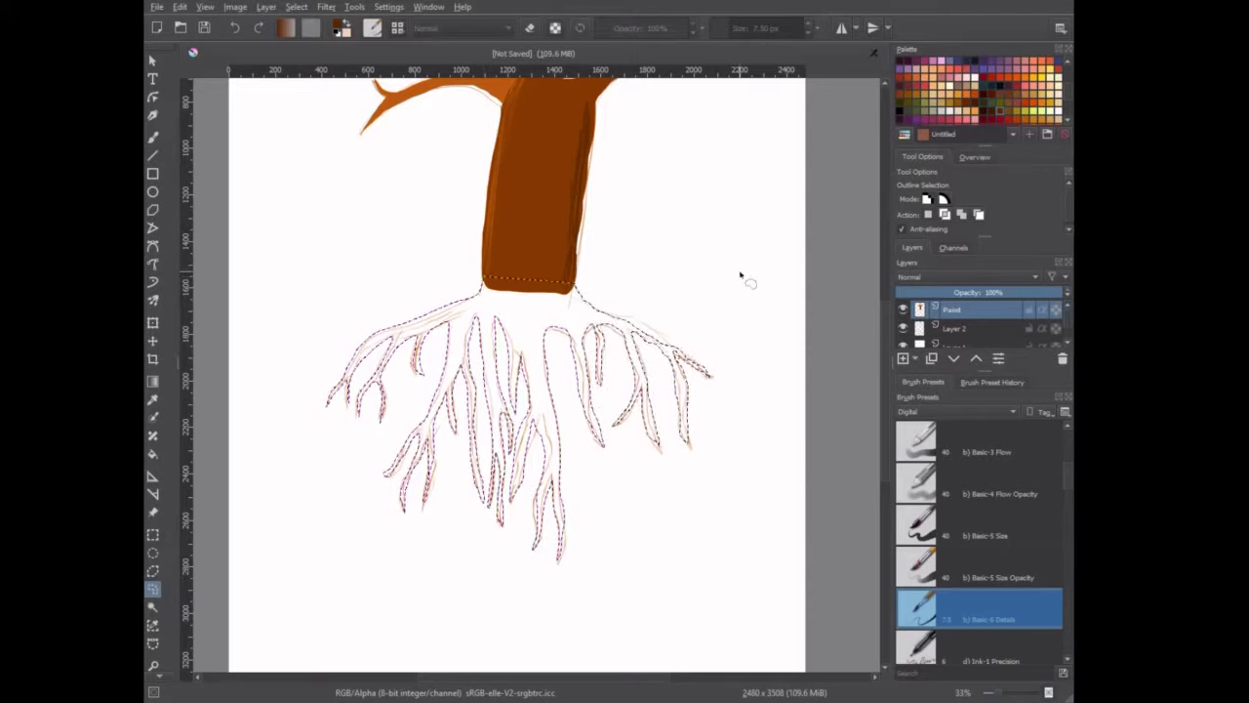
pyautogui.scroll(2, 722, 312)
pyautogui.scroll(-4, 711, 335)
pyautogui.scroll(1, 613, 300)
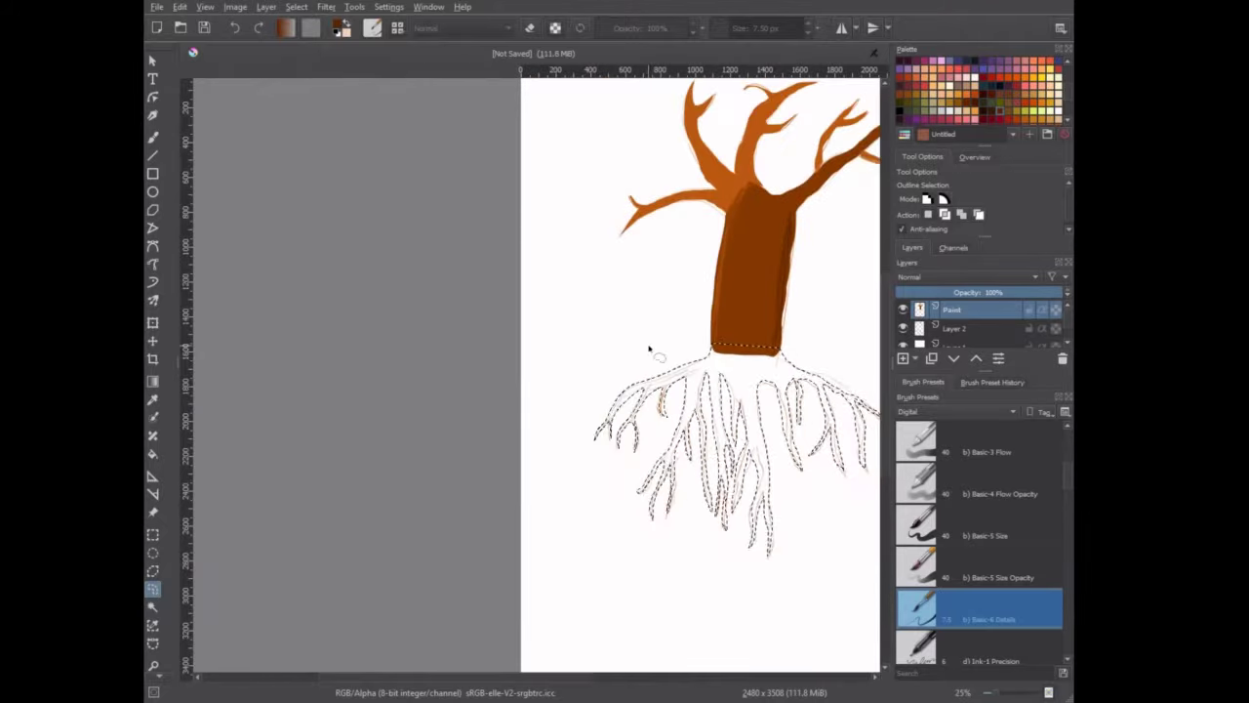
pyautogui.scroll(-1, 163, 444)
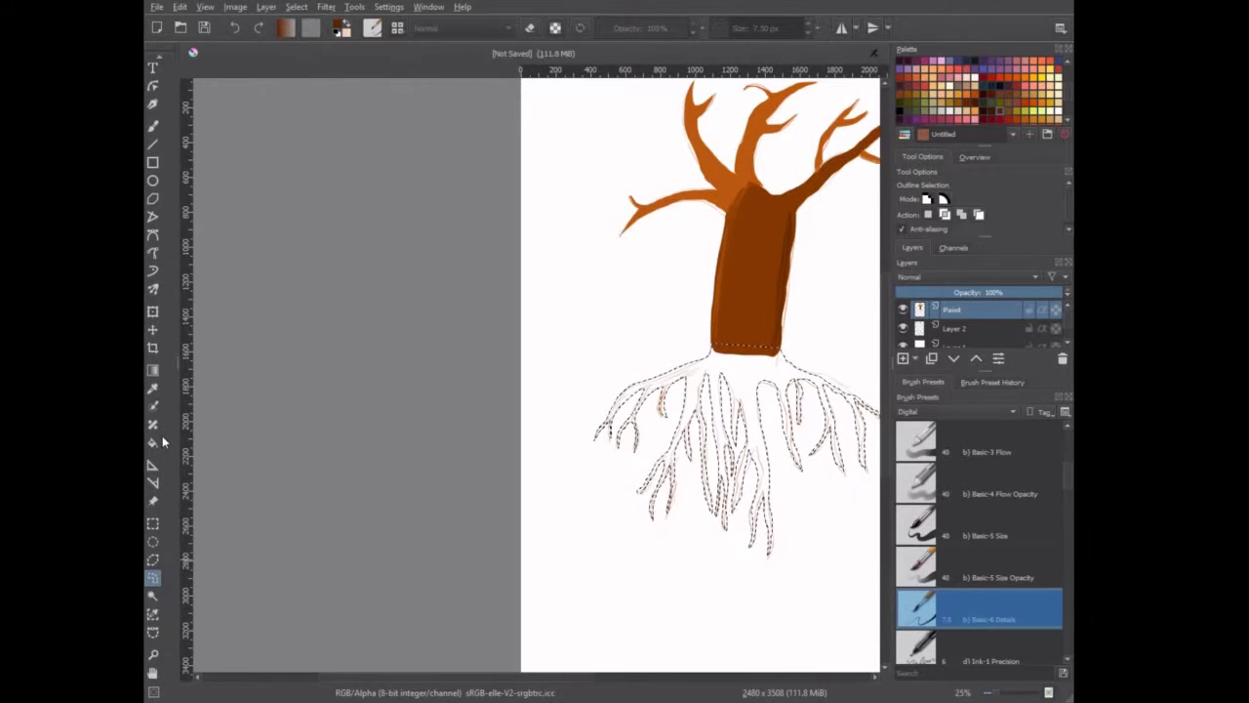
pyautogui.click(153, 442)
pyautogui.click(781, 427)
pyautogui.scroll(-1, 499, 339)
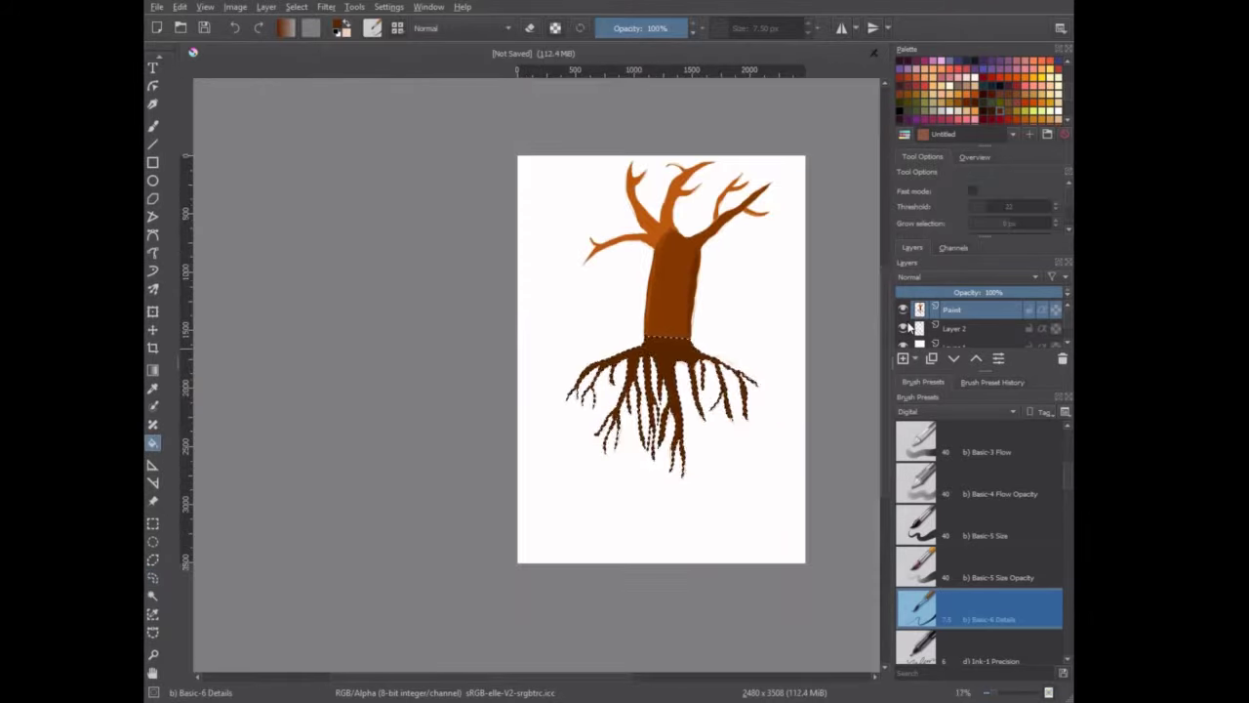
pyautogui.scroll(2, 692, 367)
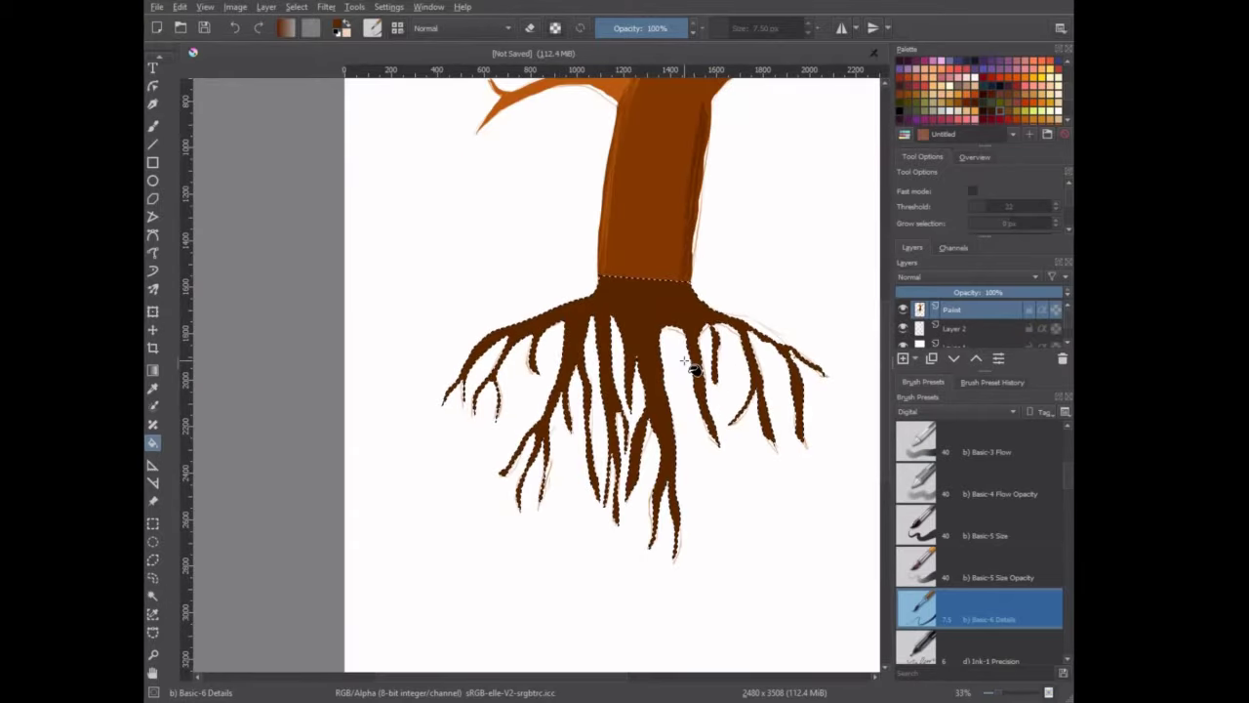
# Step: Deselect the roots with Ctrl+Shift+A and pick a darker colour for root details
pyautogui.rightClick(511, 226)
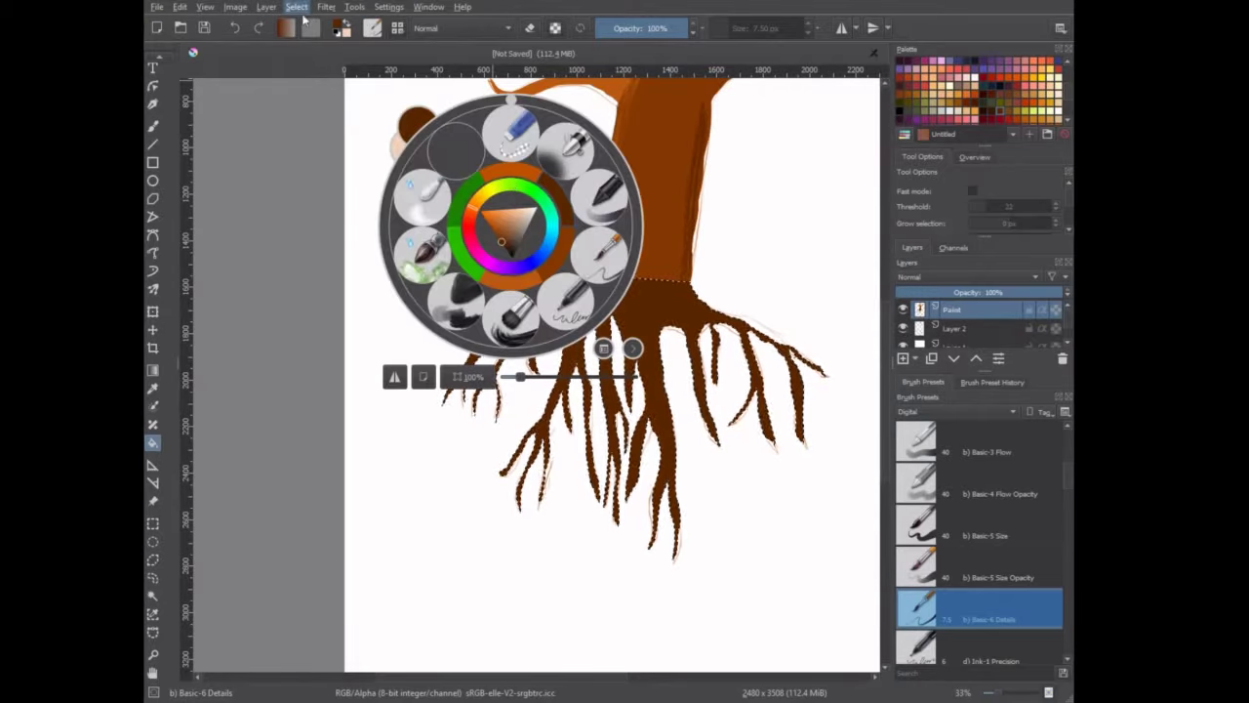
pyautogui.click(768, 263)
pyautogui.hotkey('ctrl', 'shift', 'a')
pyautogui.rightClick(684, 395)
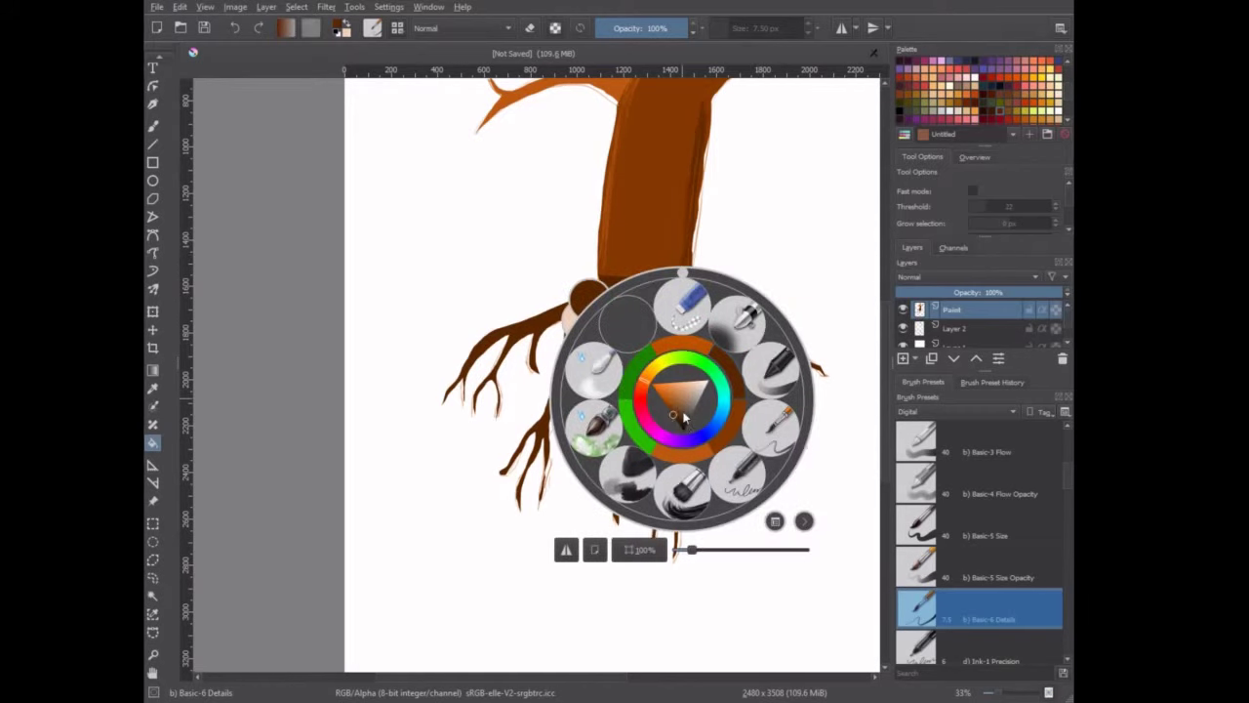
pyautogui.click(575, 322)
# Step: Paint thin dark strokes along the left and central roots, then select the Eraser Small preset
pyautogui.press('b')
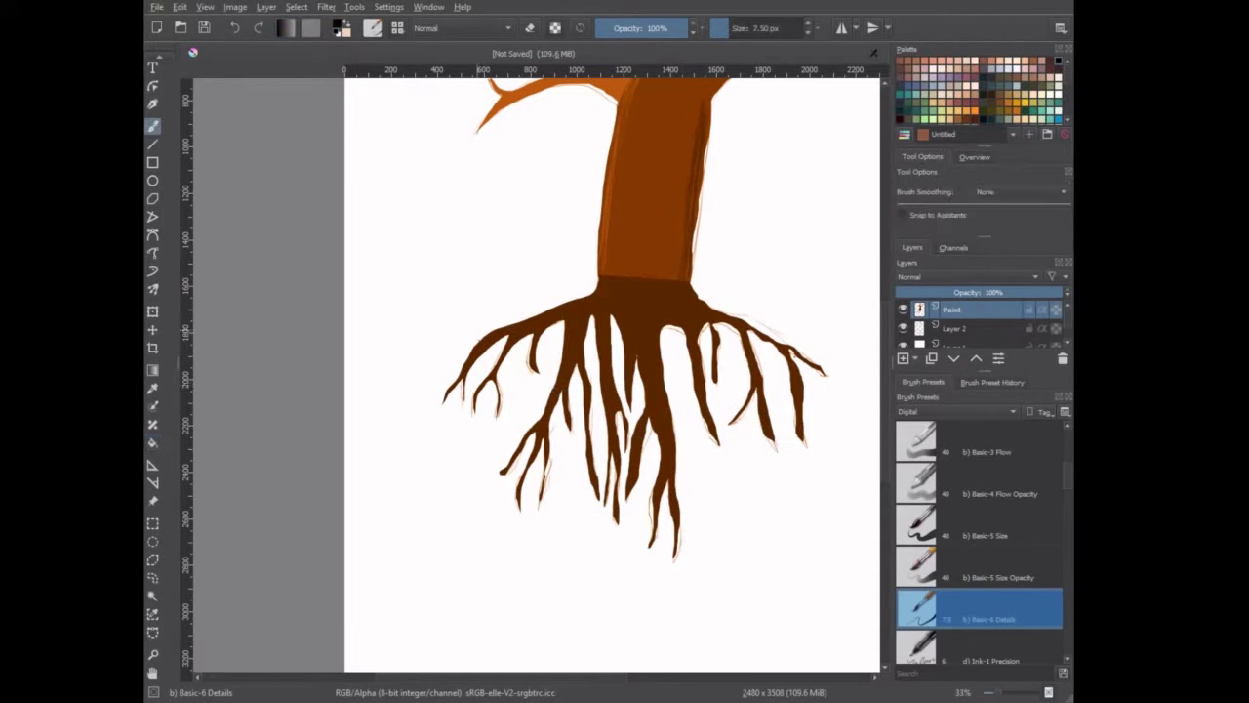
pyautogui.moveTo(493, 343)
pyautogui.mouseDown()
pyautogui.moveTo(467, 388)
pyautogui.moveTo(500, 380)
pyautogui.moveTo(498, 424)
pyautogui.mouseUp()
pyautogui.moveTo(543, 342); pyautogui.dragTo(539, 374)
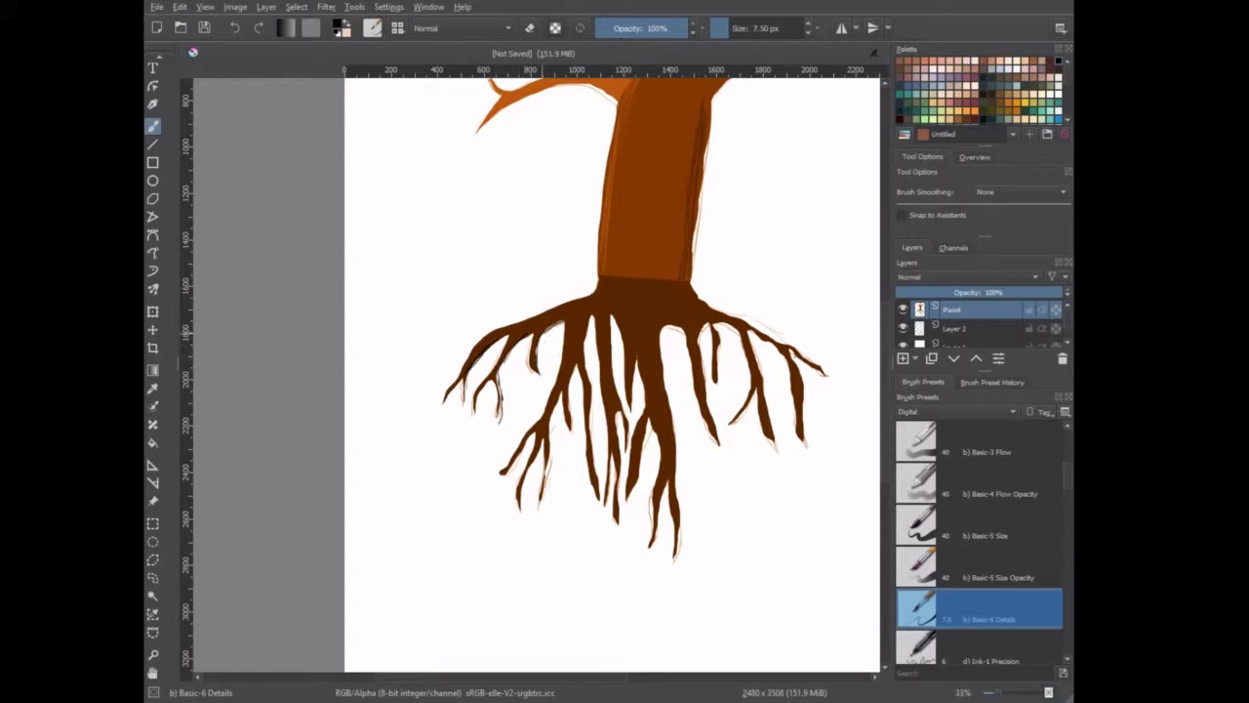
pyautogui.moveTo(552, 322)
pyautogui.mouseDown()
pyautogui.moveTo(614, 363)
pyautogui.moveTo(621, 404)
pyautogui.mouseUp()
pyautogui.moveTo(662, 330); pyautogui.dragTo(665, 390)
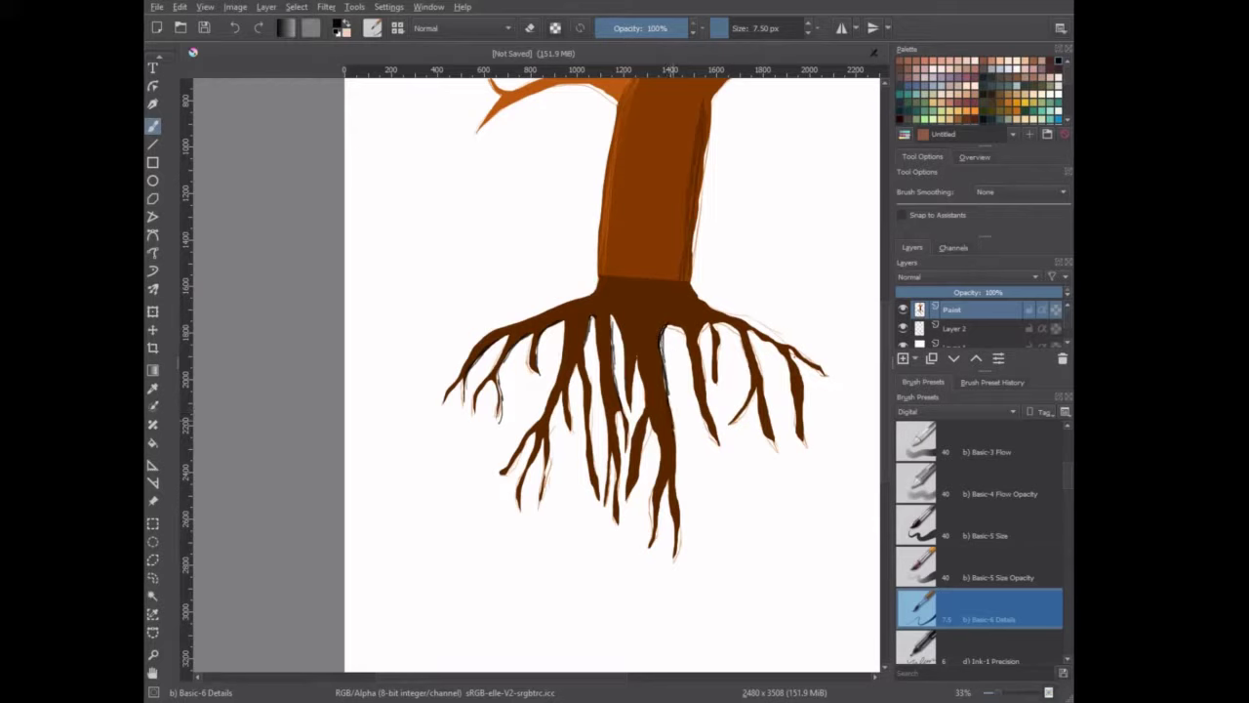
pyautogui.moveTo(672, 437); pyautogui.dragTo(683, 560)
pyautogui.rightClick(682, 342)
pyautogui.click(682, 239)
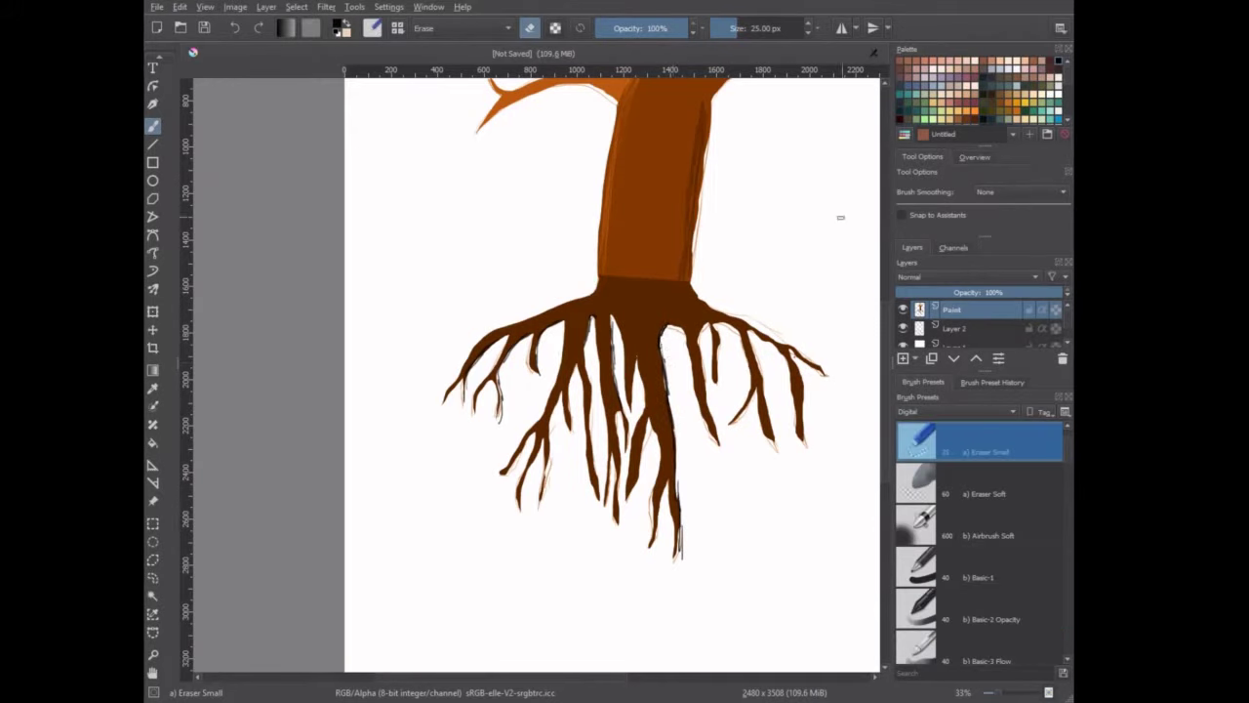
# Step: Pick green with the fine detail brush and draw leaf outlines along the left branch
pyautogui.scroll(5, 809, 293)
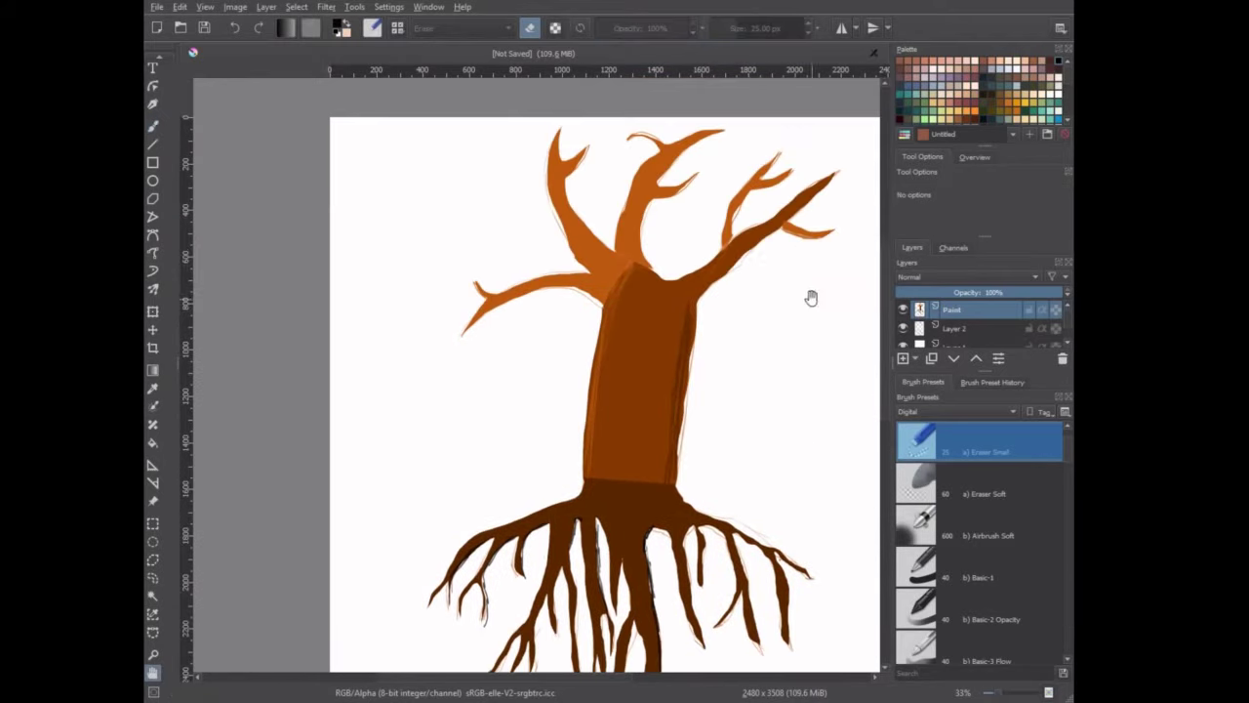
pyautogui.rightClick(732, 267)
pyautogui.rightClick(701, 226)
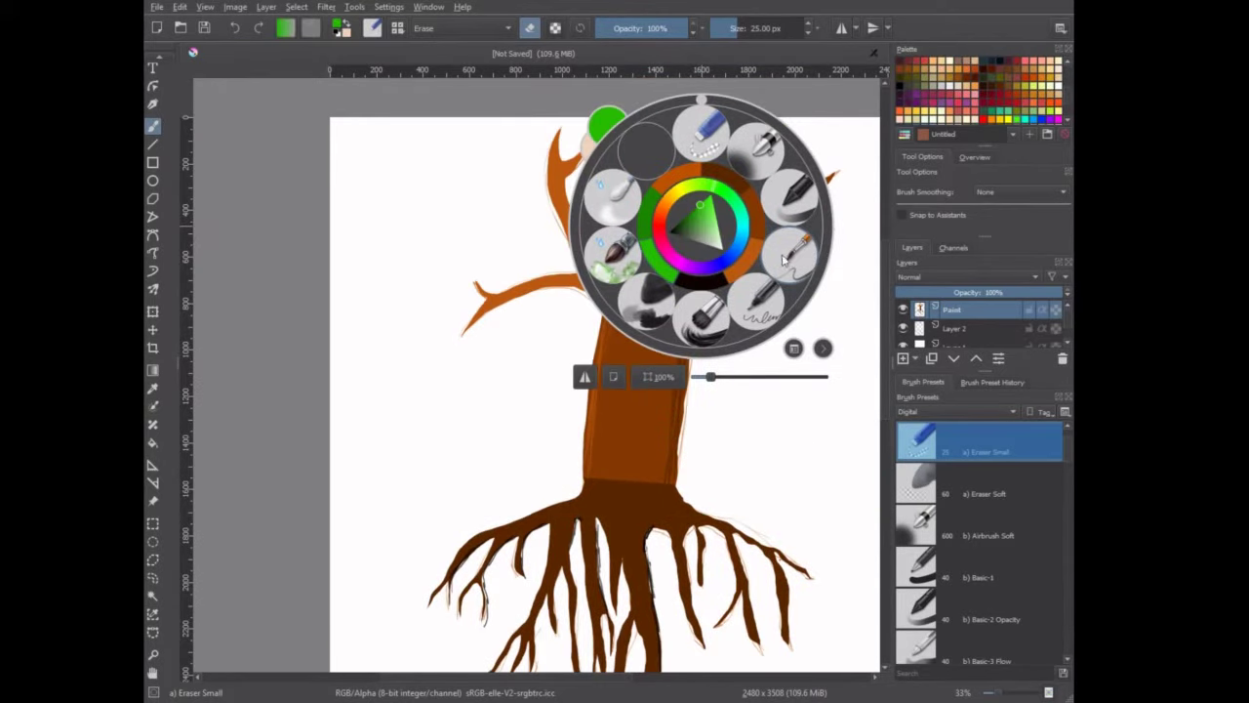
pyautogui.click(783, 258)
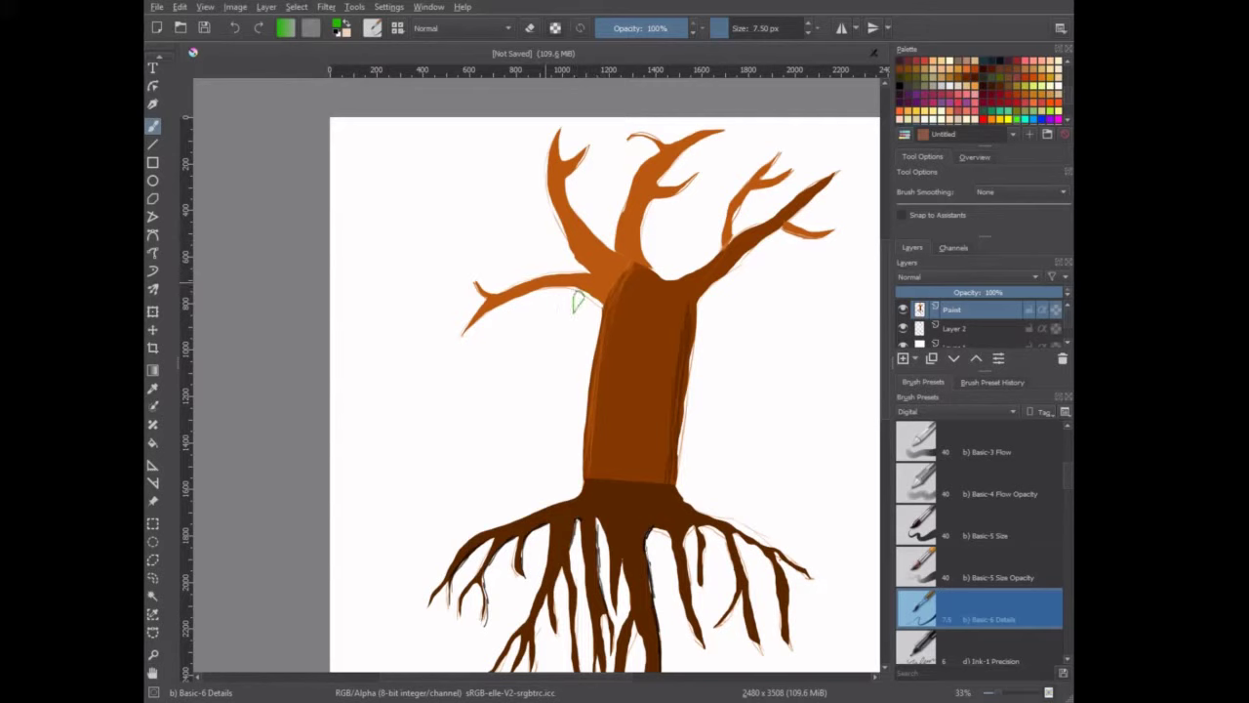
pyautogui.moveTo(557, 300); pyautogui.dragTo(571, 293)
pyautogui.moveTo(546, 293)
pyautogui.mouseDown()
pyautogui.moveTo(528, 324)
pyautogui.moveTo(534, 303)
pyautogui.moveTo(463, 357)
pyautogui.moveTo(467, 343)
pyautogui.mouseUp()
pyautogui.hotkey('ctrl', 'z')
pyautogui.hotkey('ctrl', 'z')
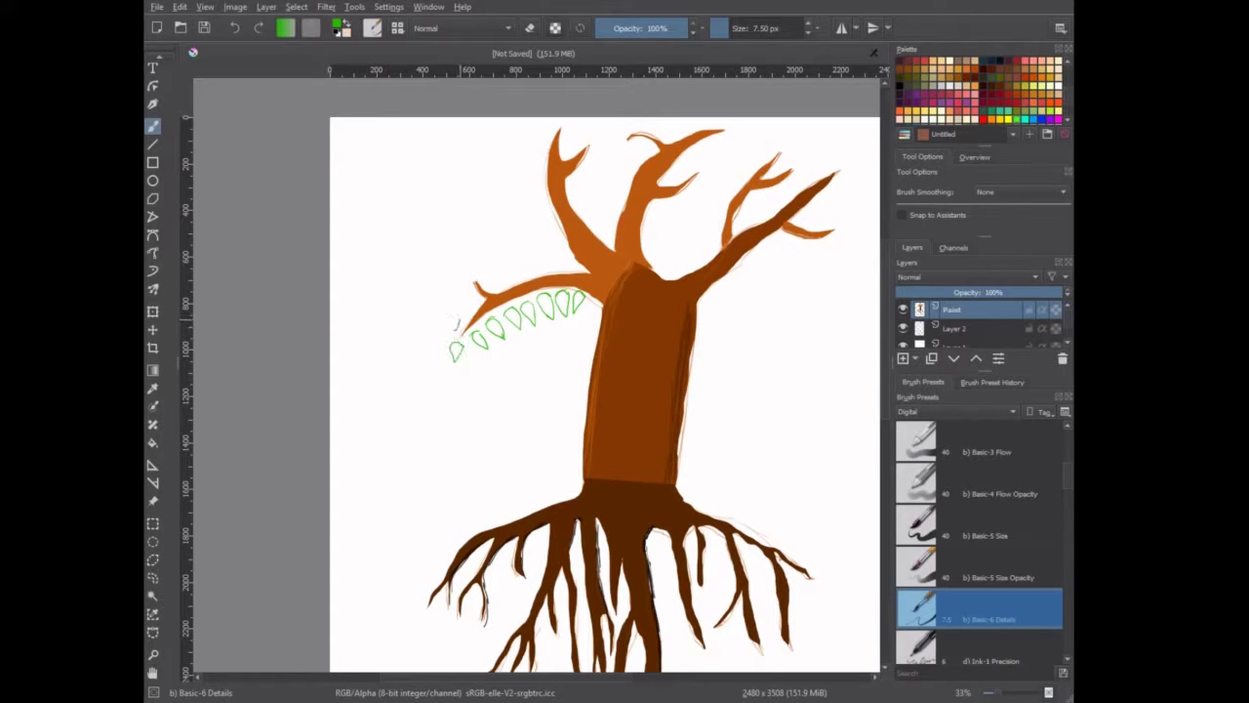
pyautogui.moveTo(455, 320); pyautogui.dragTo(457, 326)
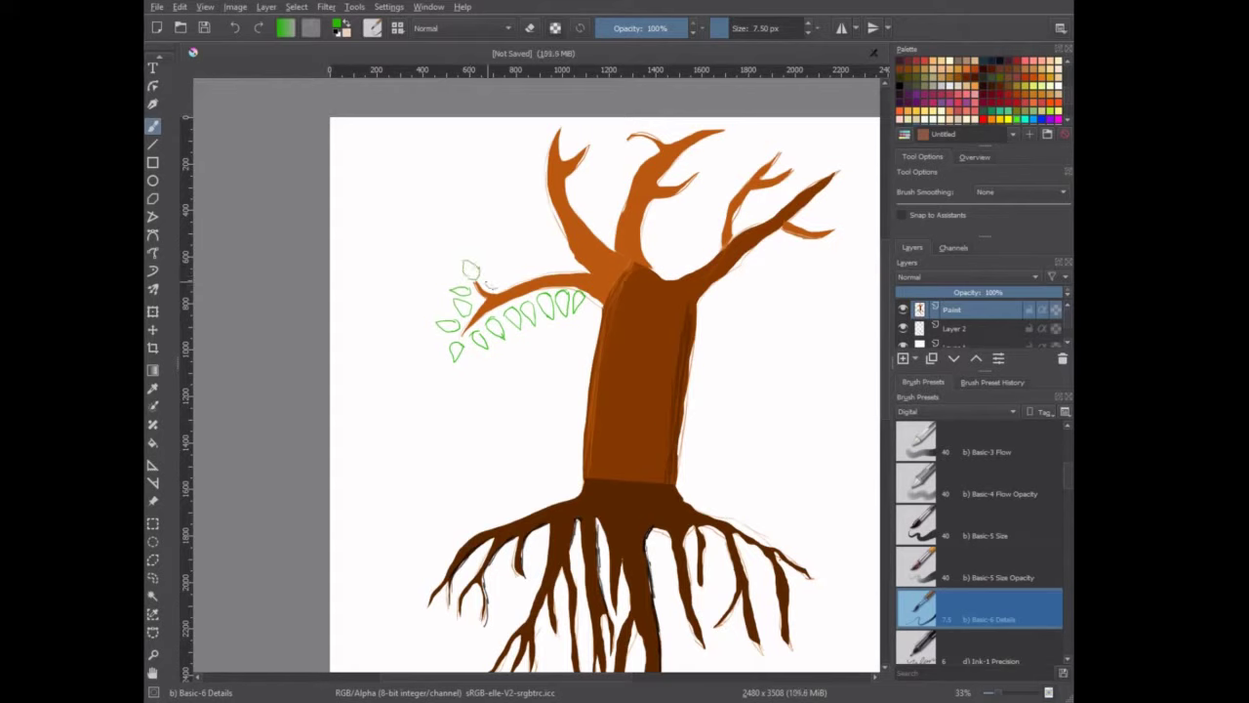
# Step: Close a leaf at the branch tip and add a small leaf above the branch
pyautogui.moveTo(491, 286); pyautogui.dragTo(502, 281)
pyautogui.moveTo(557, 263); pyautogui.dragTo(552, 254)
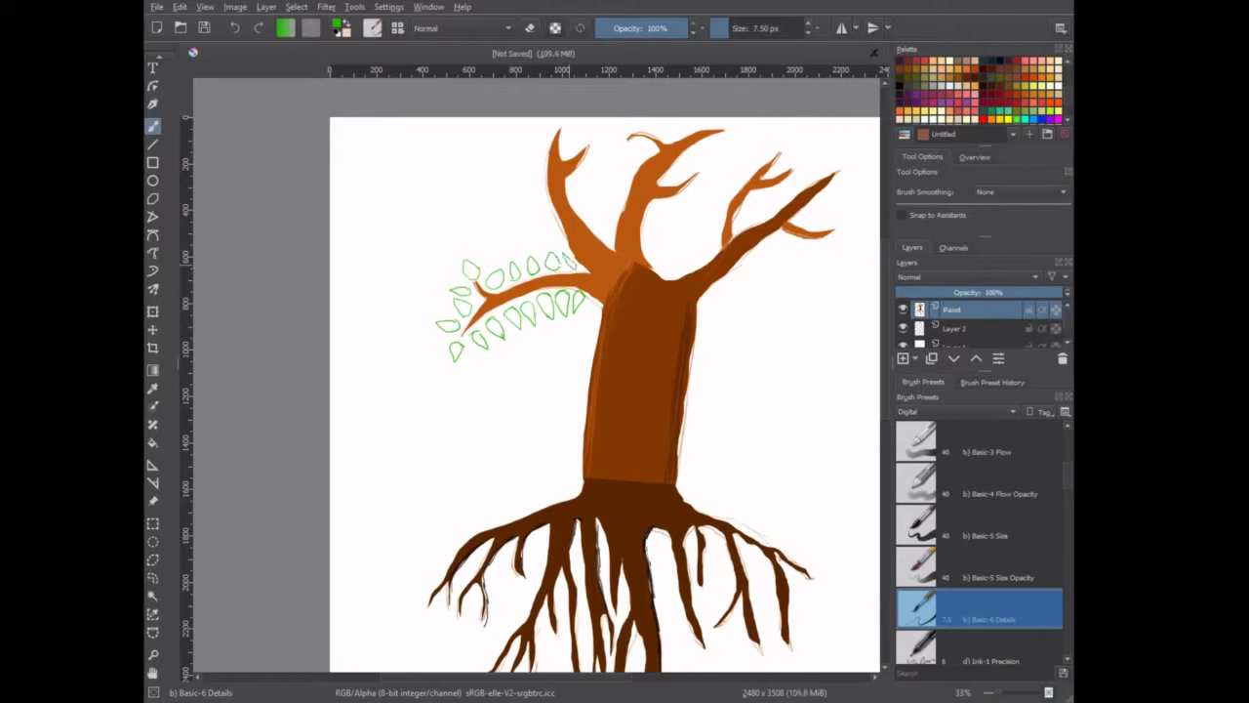
pyautogui.hotkey('ctrl', 'z')
pyautogui.moveTo(564, 246); pyautogui.dragTo(529, 199)
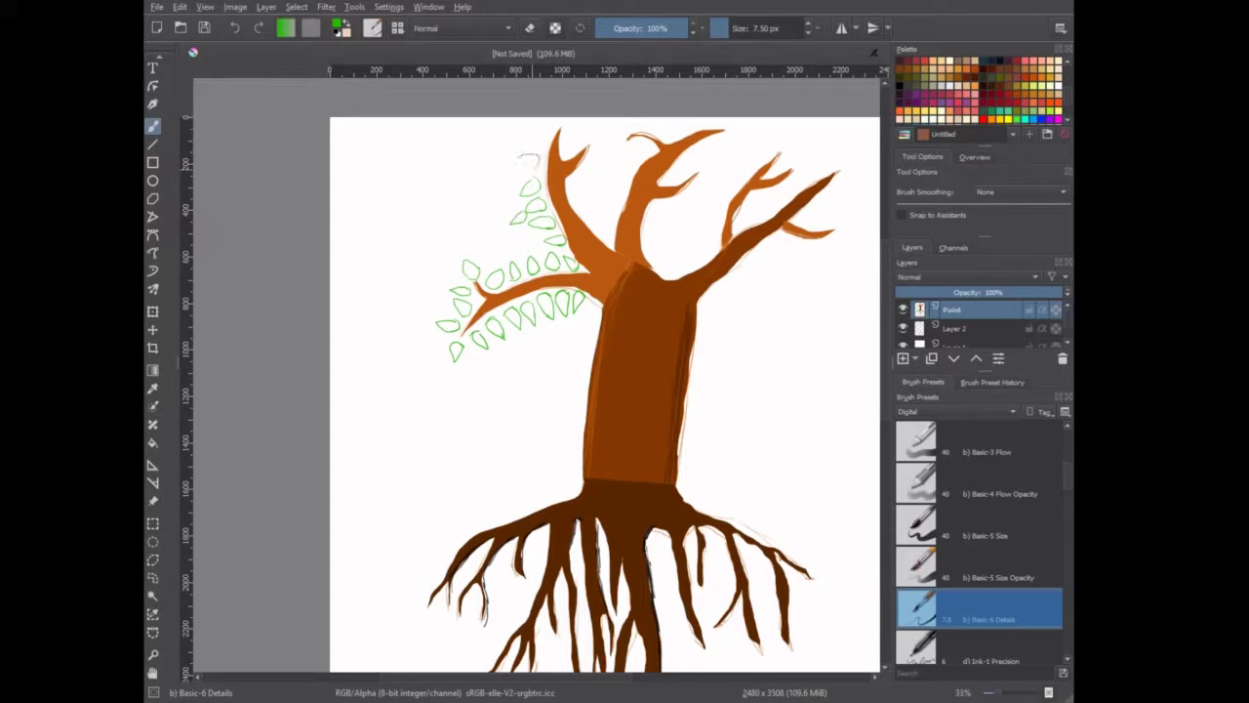
# Step: Sketch green leaf outlines at the top of the crown and inside the left cluster
pyautogui.moveTo(535, 156); pyautogui.dragTo(533, 154)
pyautogui.moveTo(522, 254); pyautogui.dragTo(534, 237)
pyautogui.moveTo(535, 150)
pyautogui.mouseDown()
pyautogui.moveTo(527, 134)
pyautogui.moveTo(583, 127)
pyautogui.moveTo(605, 154)
pyautogui.moveTo(593, 146)
pyautogui.moveTo(599, 207)
pyautogui.moveTo(640, 168)
pyautogui.moveTo(611, 138)
pyautogui.moveTo(722, 123)
pyautogui.moveTo(668, 180)
pyautogui.moveTo(727, 158)
pyautogui.moveTo(691, 201)
pyautogui.moveTo(652, 216)
pyautogui.moveTo(673, 210)
pyautogui.moveTo(648, 238)
pyautogui.moveTo(654, 255)
pyautogui.moveTo(697, 260)
pyautogui.moveTo(707, 227)
pyautogui.mouseUp()
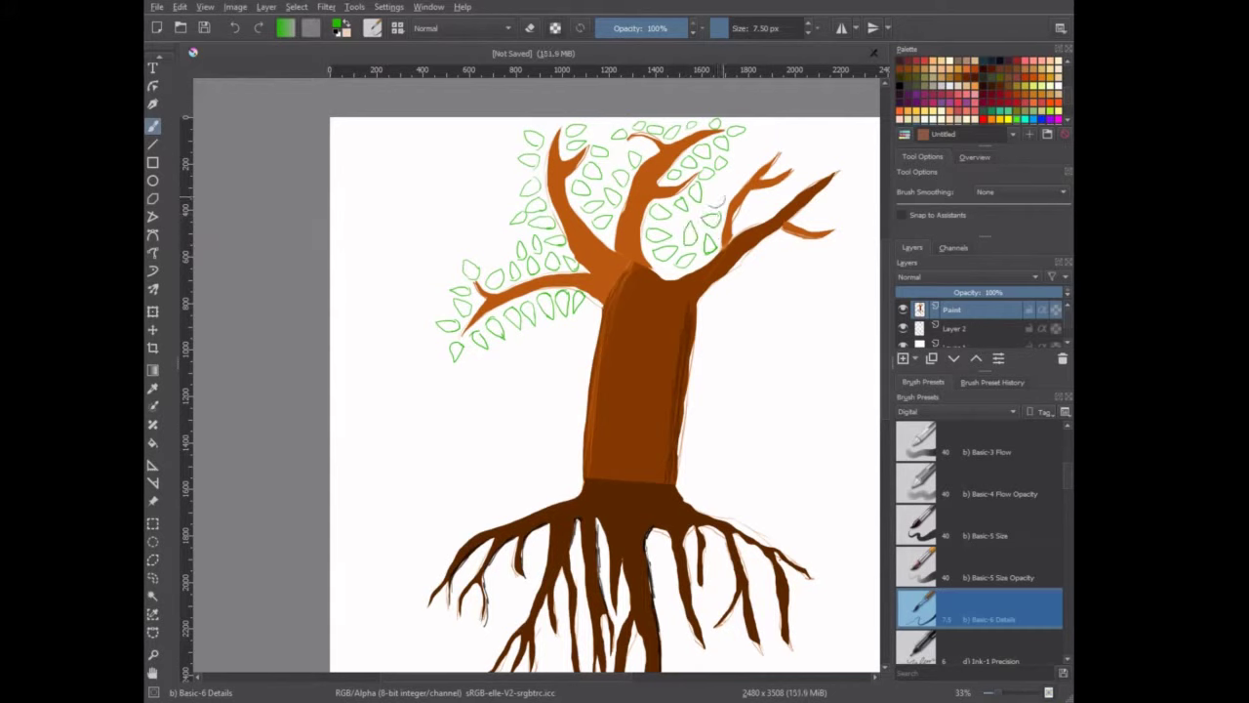
# Step: Add green leaf outlines along the right branch, near its tip and beneath it
pyautogui.moveTo(732, 182)
pyautogui.mouseDown()
pyautogui.moveTo(750, 157)
pyautogui.moveTo(802, 156)
pyautogui.mouseUp()
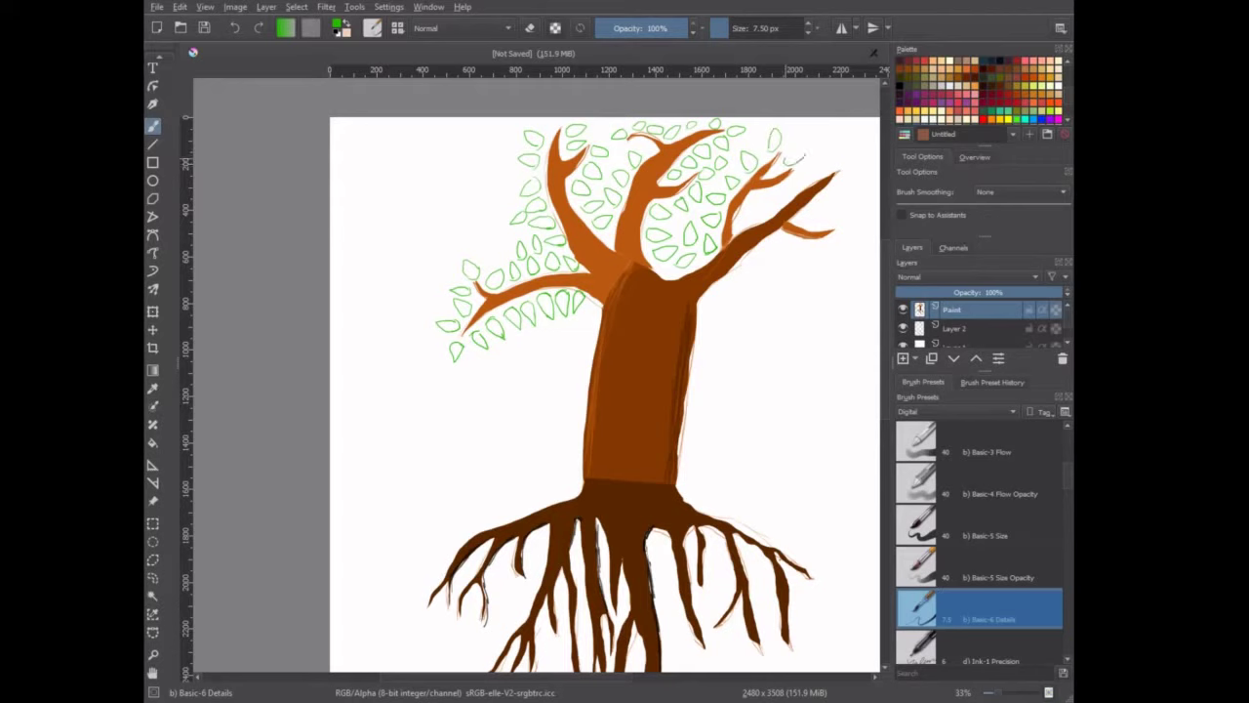
pyautogui.moveTo(753, 213); pyautogui.dragTo(832, 146)
pyautogui.moveTo(798, 227); pyautogui.dragTo(845, 187)
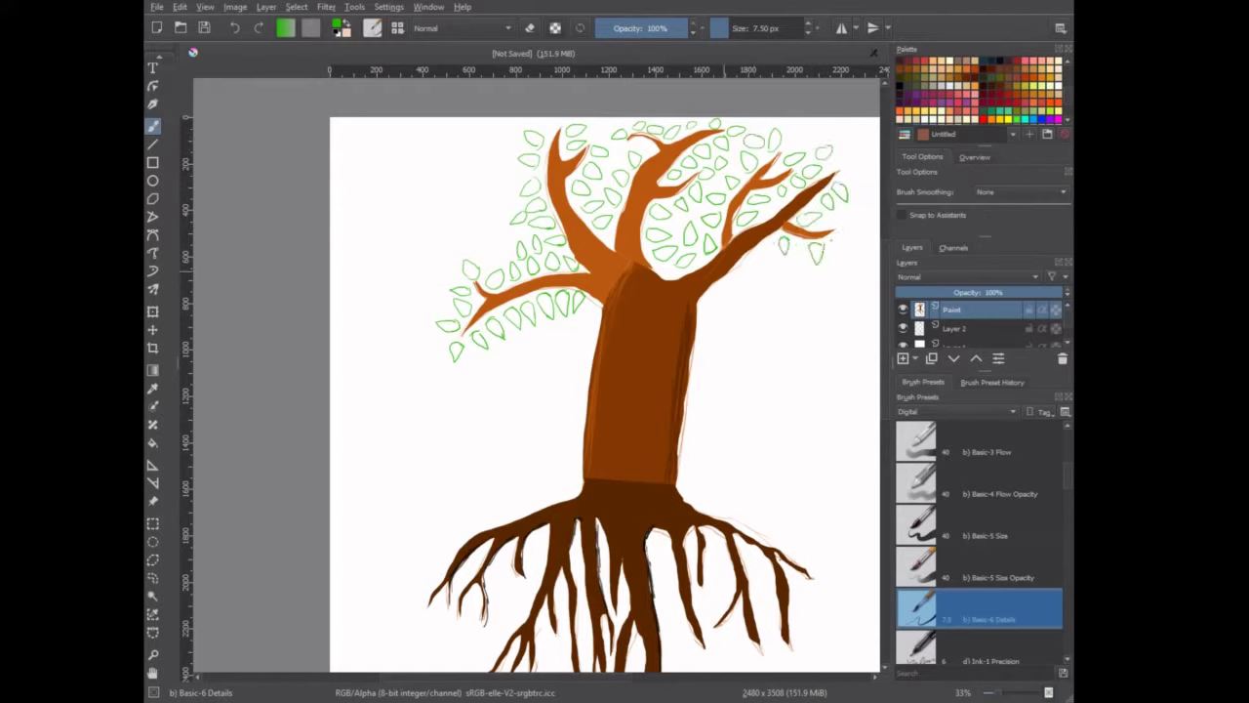
pyautogui.moveTo(722, 291); pyautogui.dragTo(769, 275)
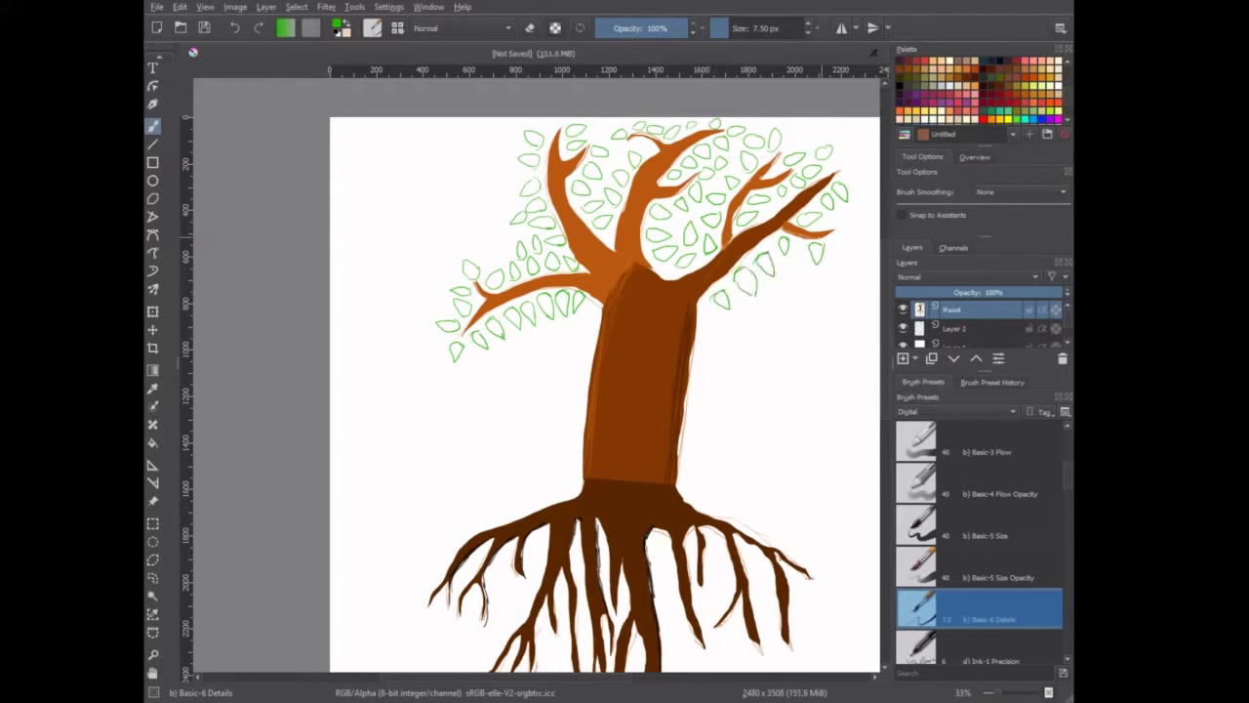
pyautogui.moveTo(843, 230); pyautogui.dragTo(832, 251)
pyautogui.rightClick(536, 380)
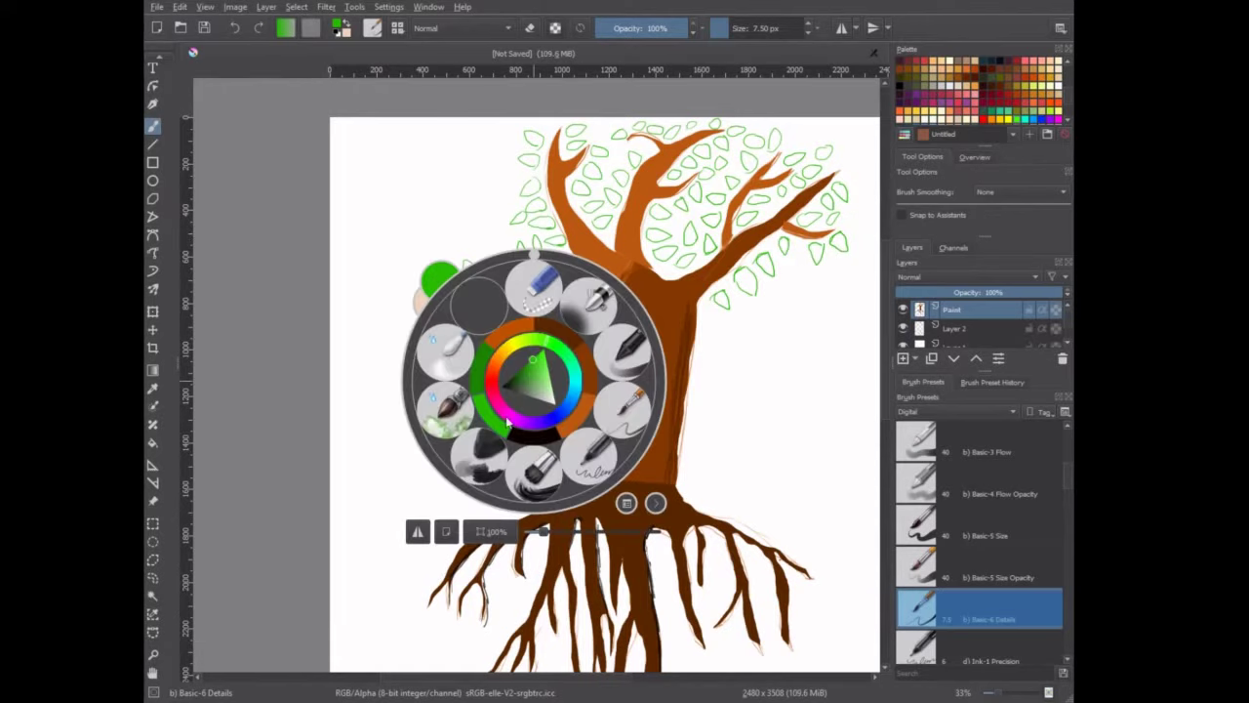
# Step: Fill a few top-left and lower-left leaves solid green, undoing an accidental background fill
pyautogui.click(152, 443)
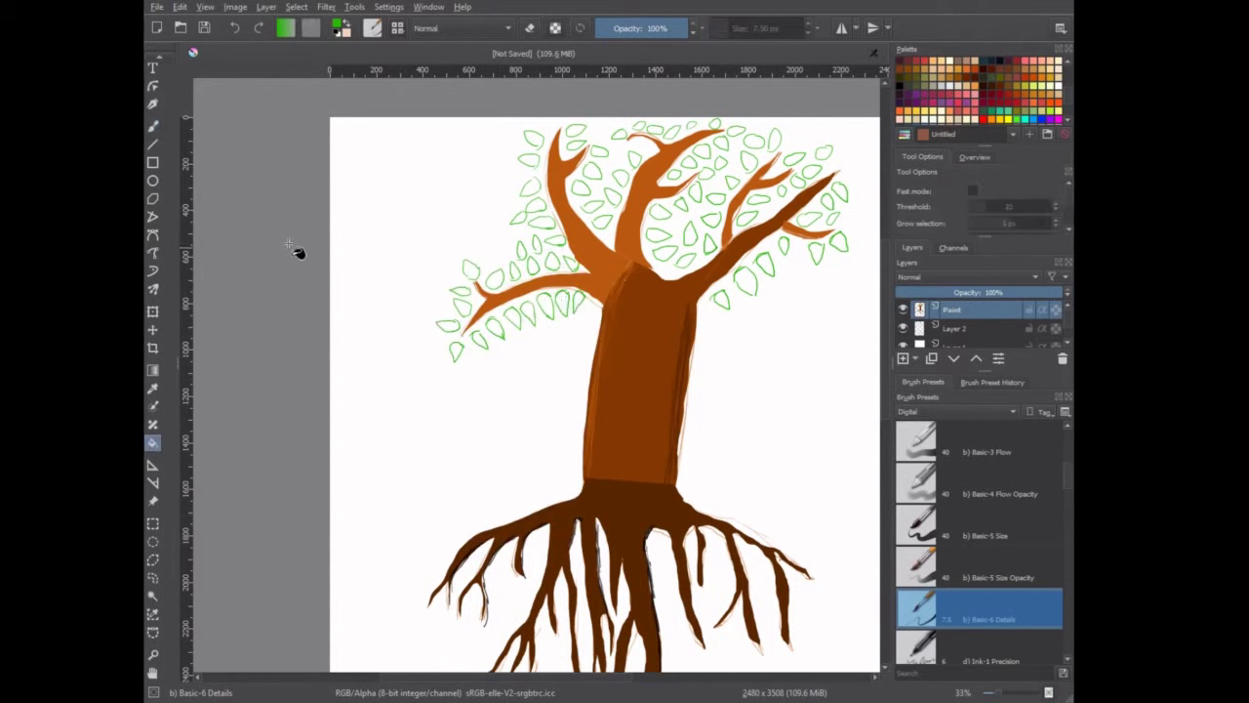
pyautogui.click(584, 306)
pyautogui.hotkey('ctrl', 'z')
pyautogui.scroll(-3, 972, 210)
pyautogui.click(539, 224)
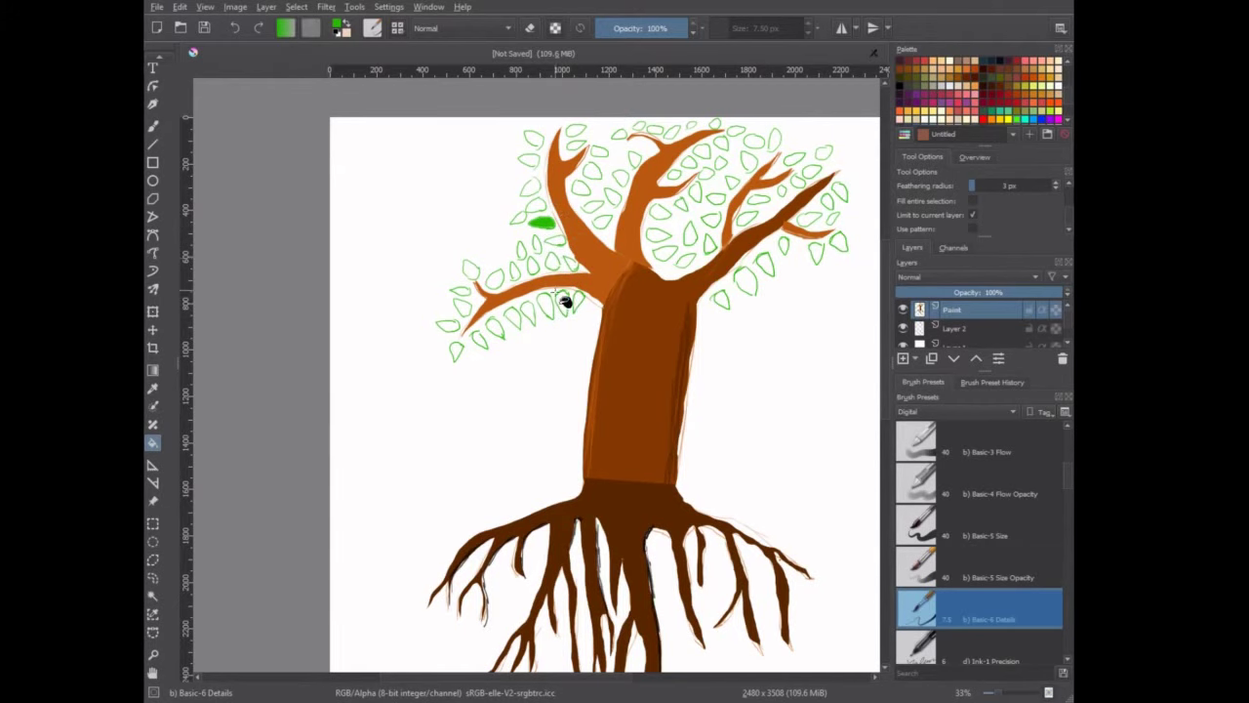
pyautogui.click(543, 305)
pyautogui.click(528, 310)
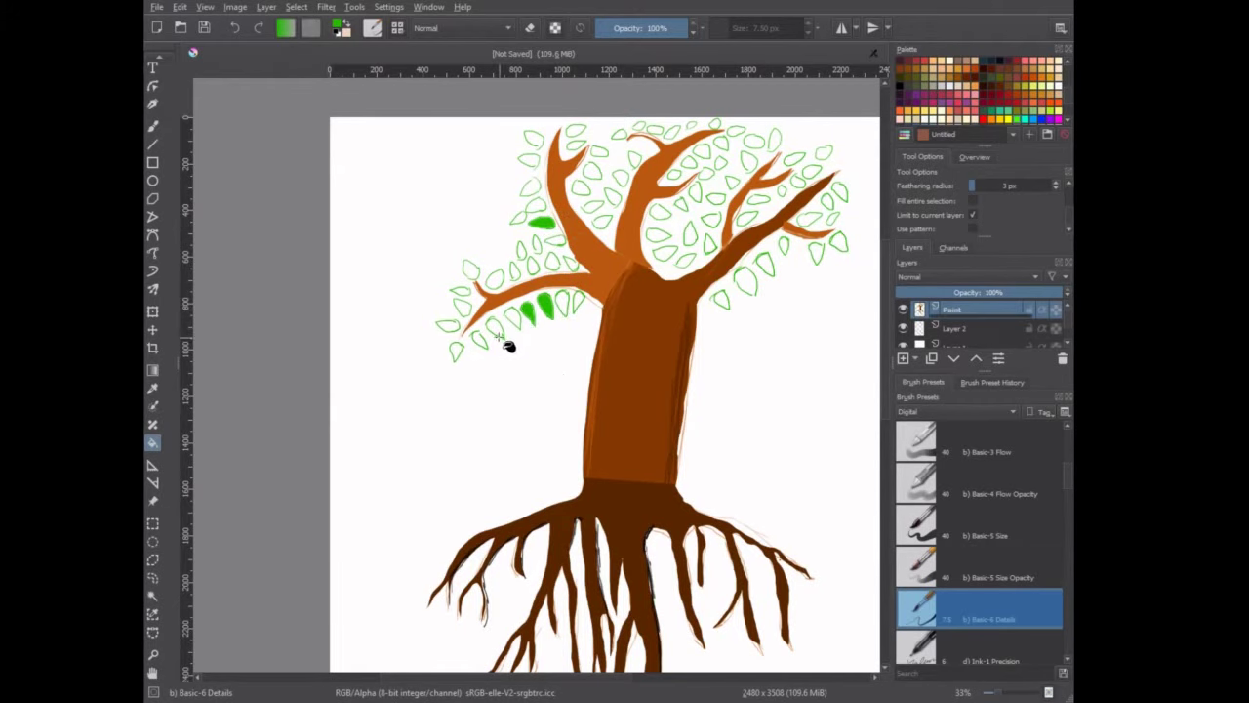
pyautogui.click(508, 344)
pyautogui.hotkey('ctrl', 'z')
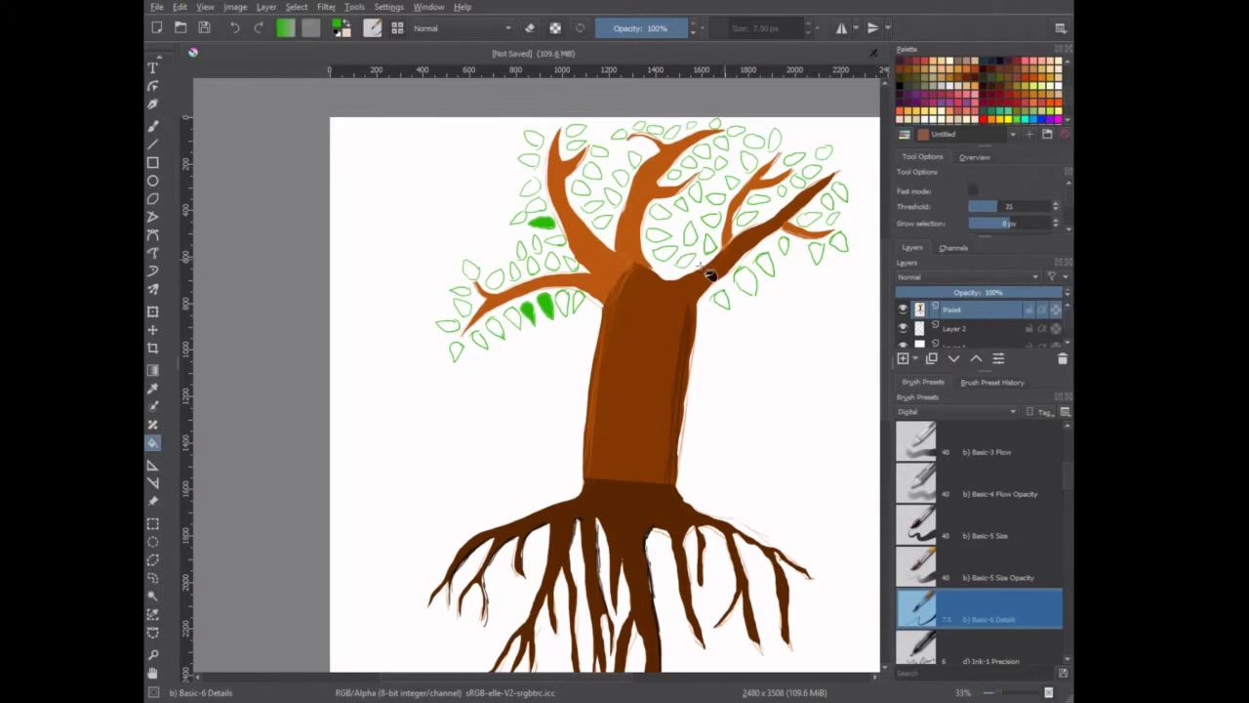
# Step: With fill threshold 35, fill the left-branch and top-left leaves solid green
pyautogui.click(539, 325)
pyautogui.click(517, 316)
pyautogui.click(495, 328)
pyautogui.click(455, 349)
pyautogui.click(447, 325)
pyautogui.click(464, 308)
pyautogui.click(460, 291)
pyautogui.click(495, 280)
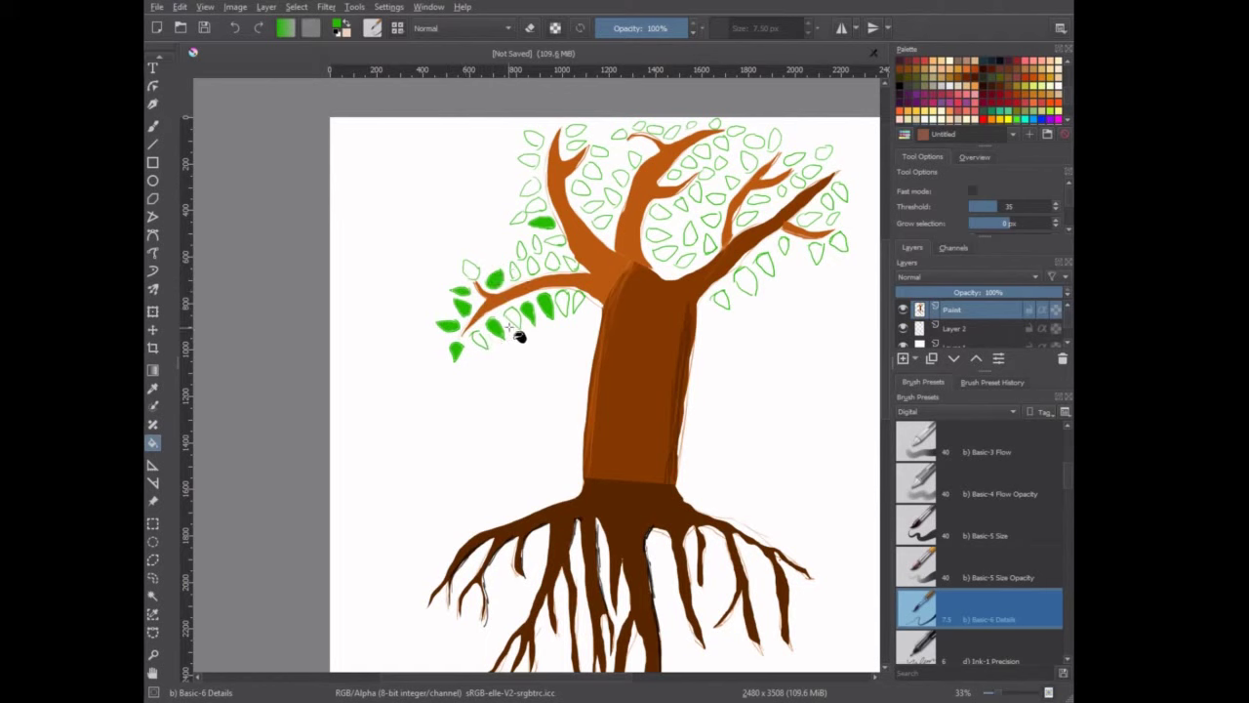
pyautogui.click(563, 304)
pyautogui.click(578, 301)
pyautogui.click(536, 206)
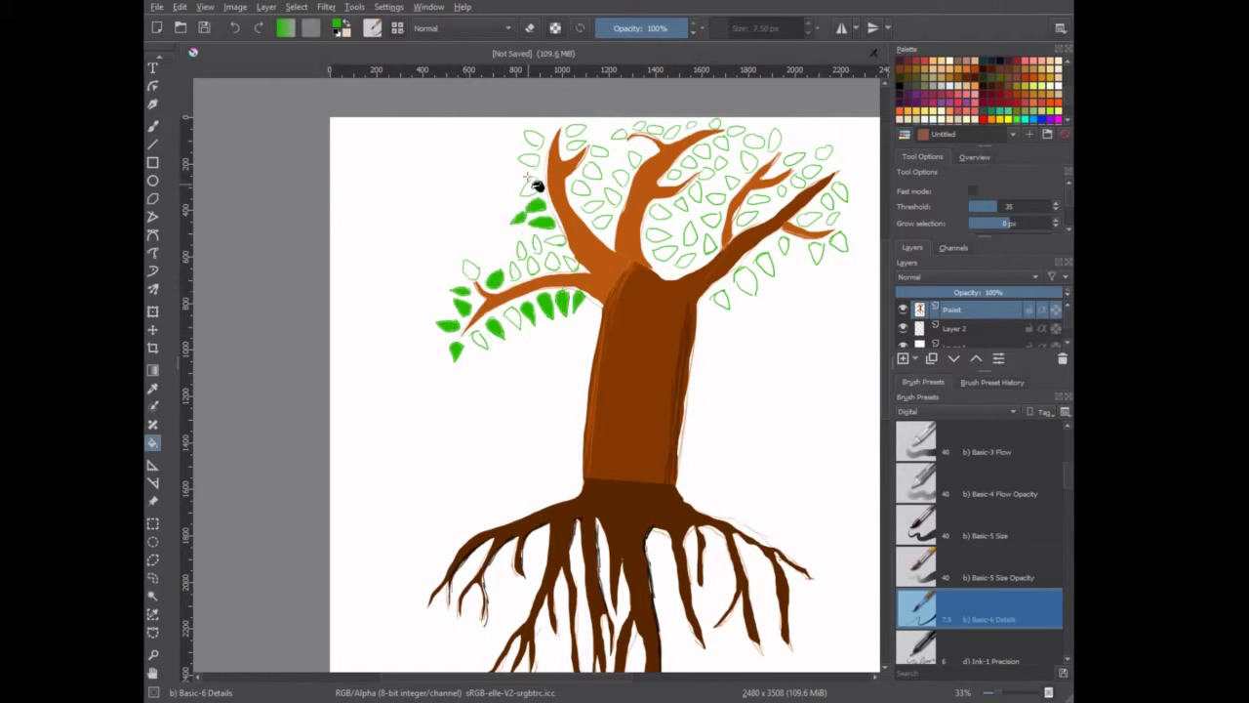
pyautogui.click(518, 217)
pyautogui.click(557, 241)
# Step: Fill more left-side leaves and those above the left branch solid green
pyautogui.press('b')
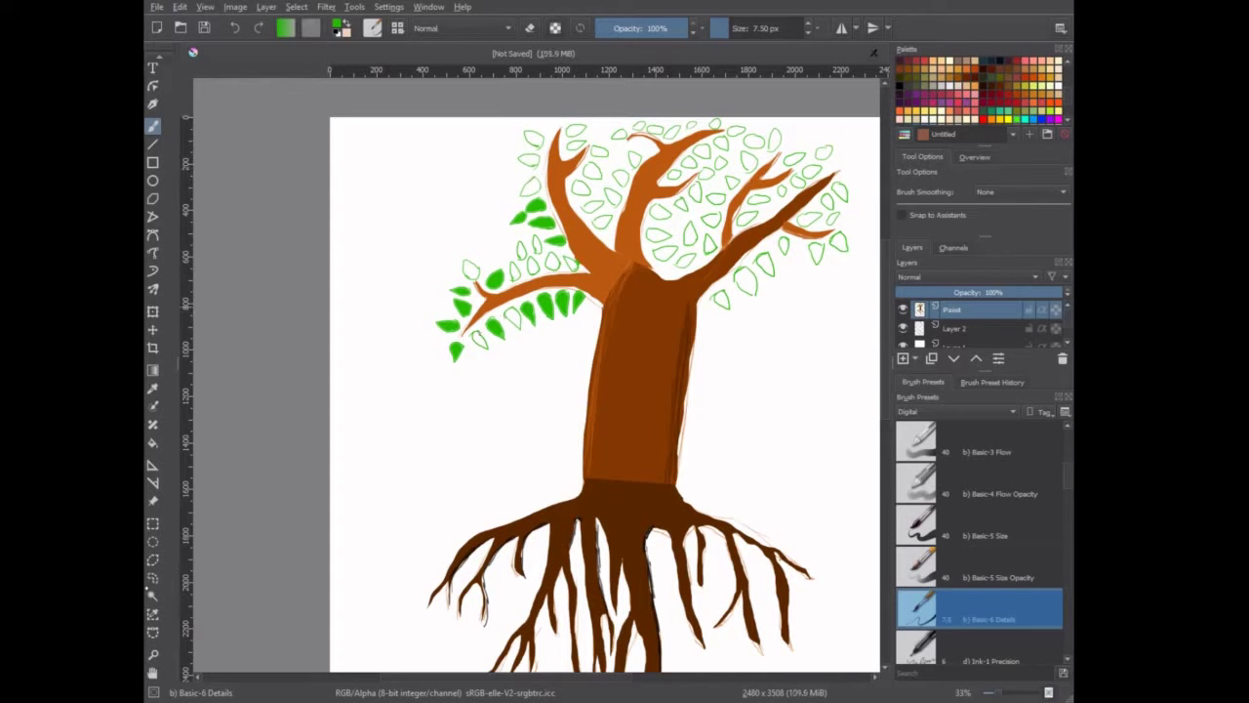
pyautogui.click(152, 441)
pyautogui.click(472, 271)
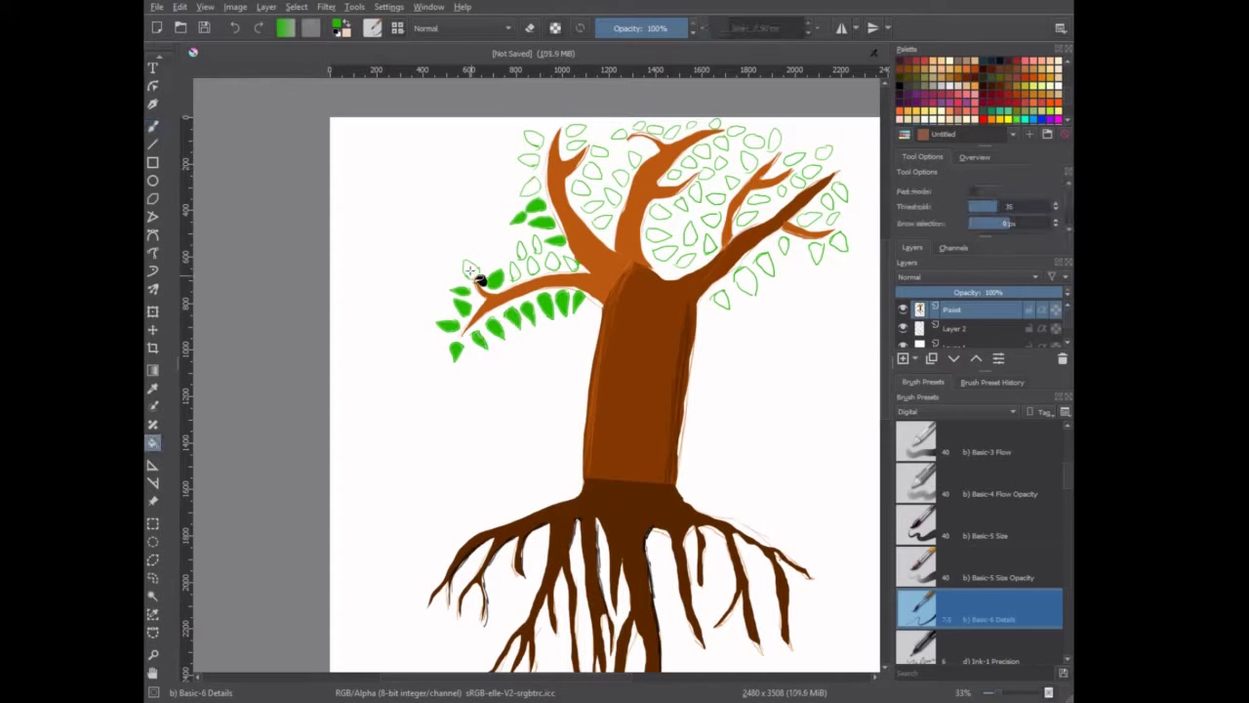
pyautogui.click(516, 266)
pyautogui.click(537, 252)
pyautogui.click(533, 265)
pyautogui.click(553, 262)
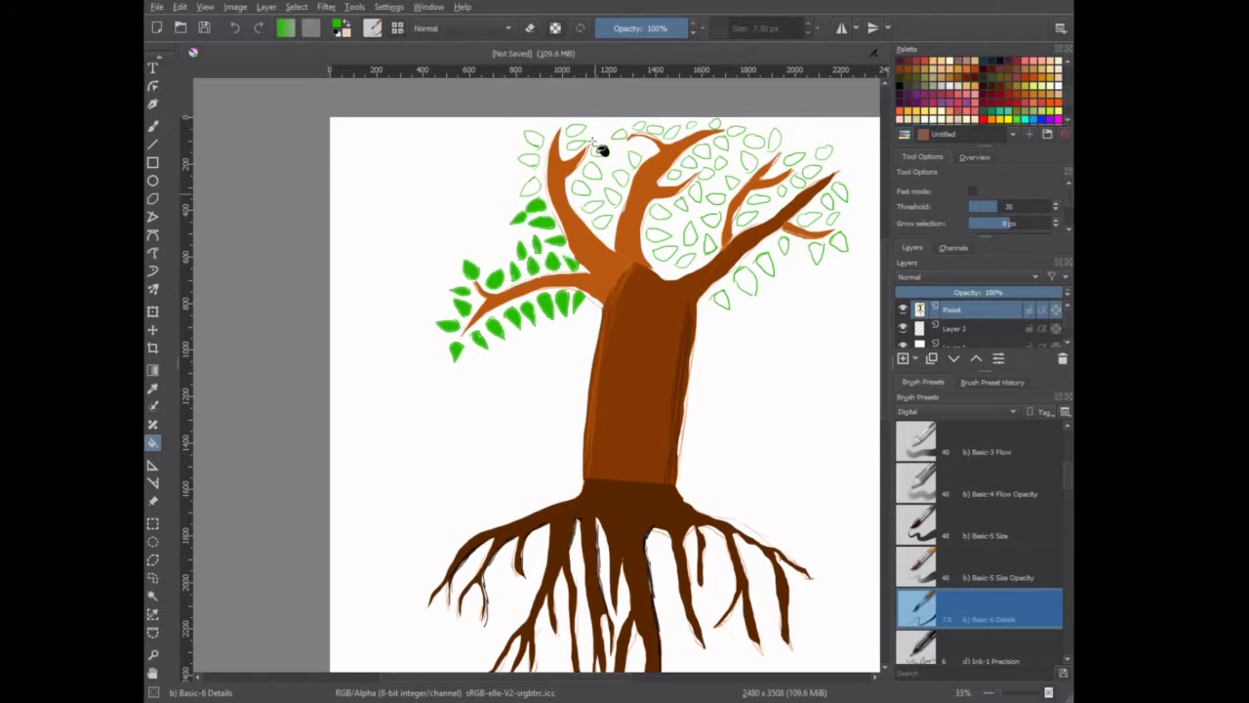
pyautogui.click(532, 185)
pyautogui.click(529, 161)
pyautogui.click(532, 139)
# Step: Fill two top leaves with a lighter green, then return to the freehand brush
pyautogui.rightClick(455, 201)
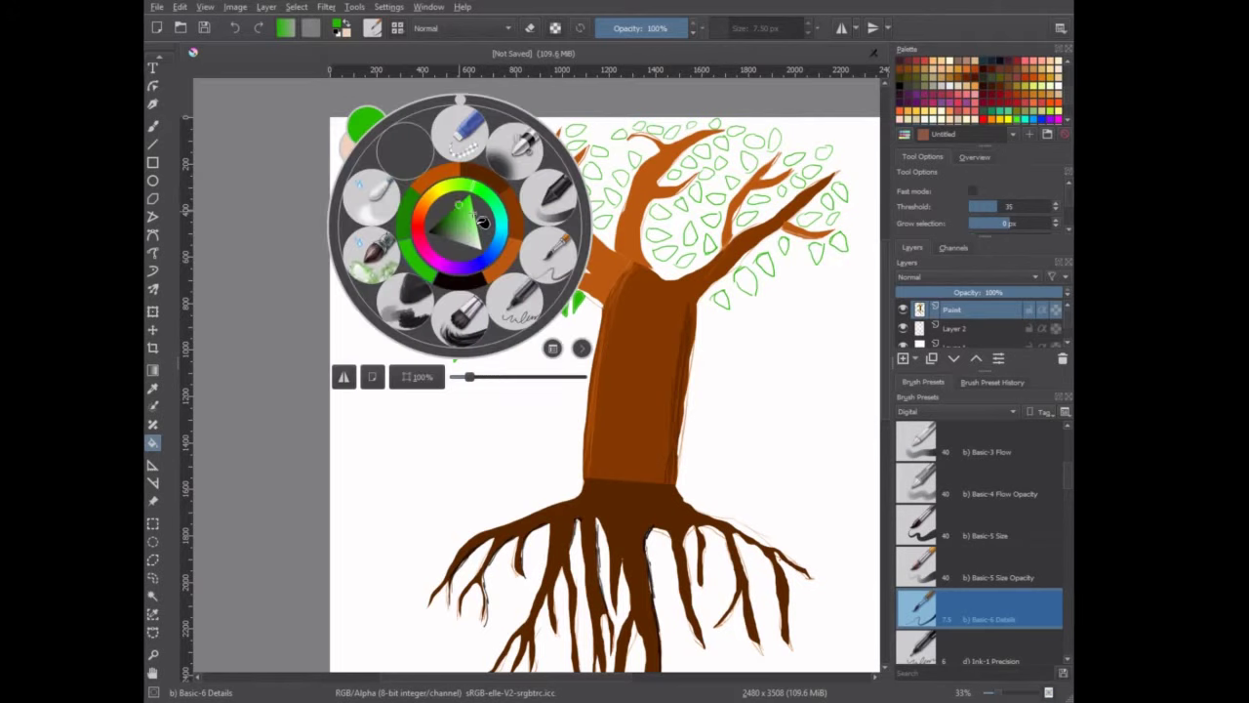
pyautogui.click(474, 217)
pyautogui.click(575, 131)
pyautogui.click(595, 153)
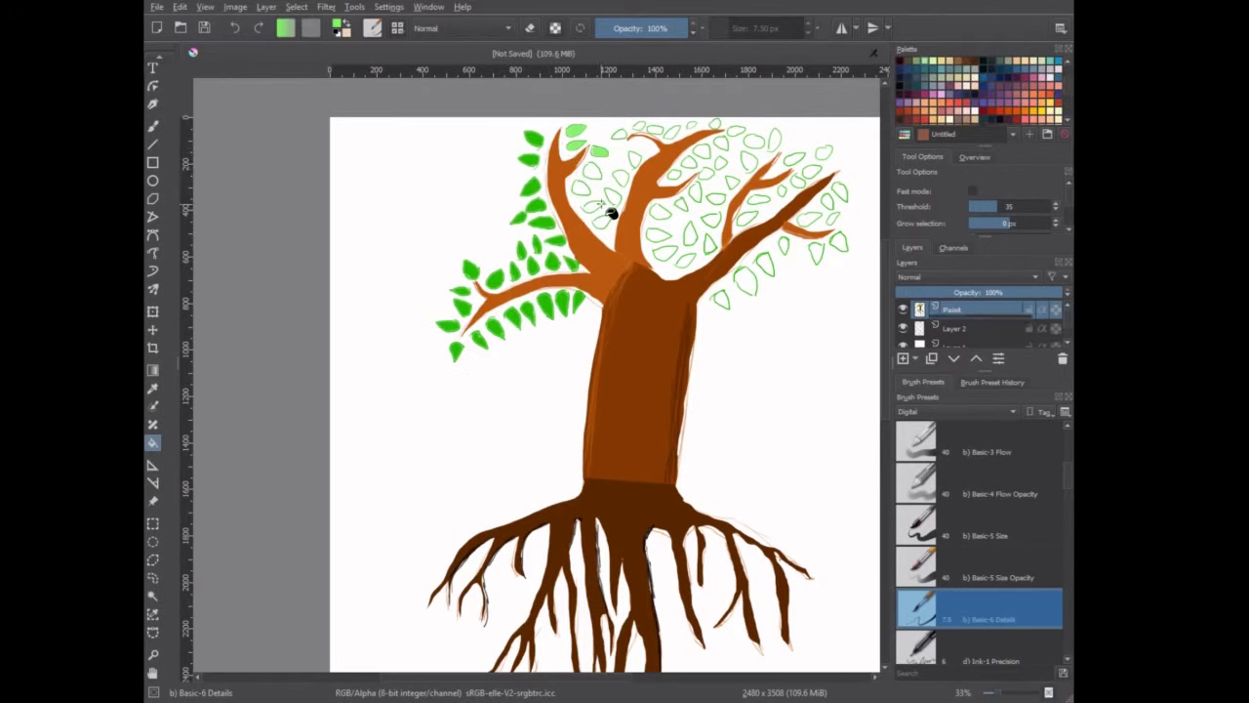
pyautogui.press('b')
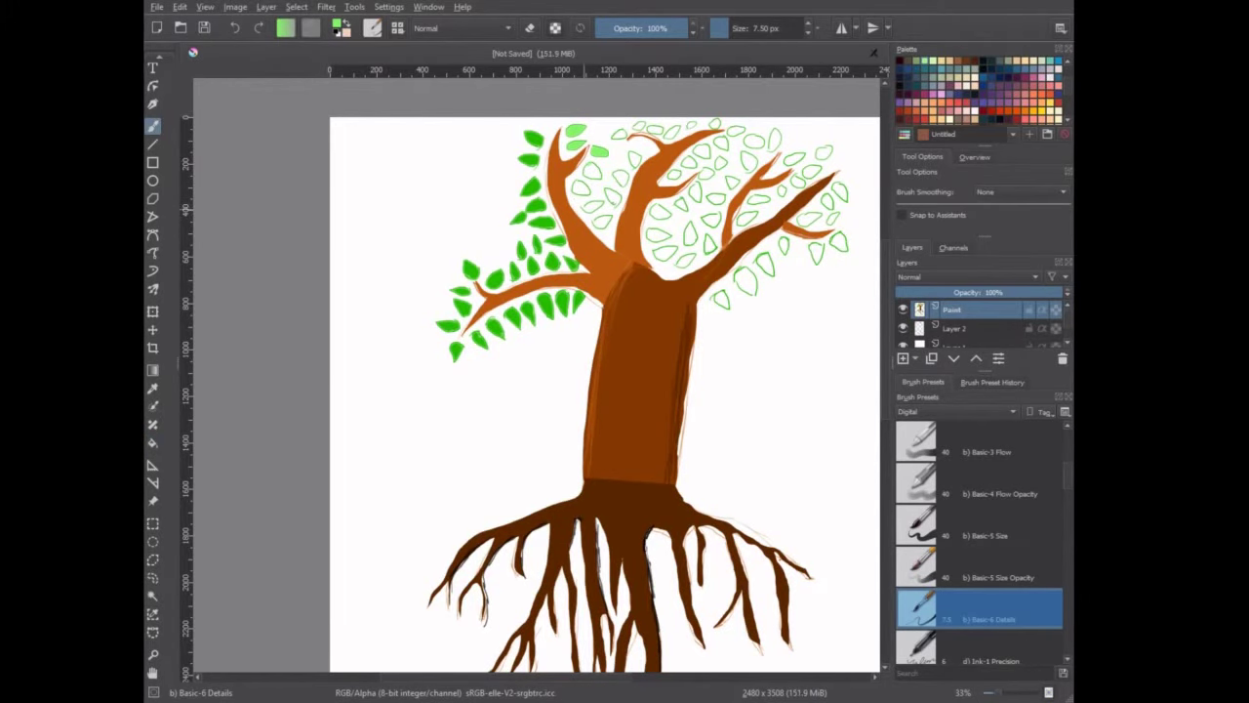
pyautogui.rightClick(583, 209)
# Step: Fill the upper-crown leaves light green, undoing stray dark green fills
pyautogui.scroll(2, 535, 322)
pyautogui.scroll(2, 535, 322)
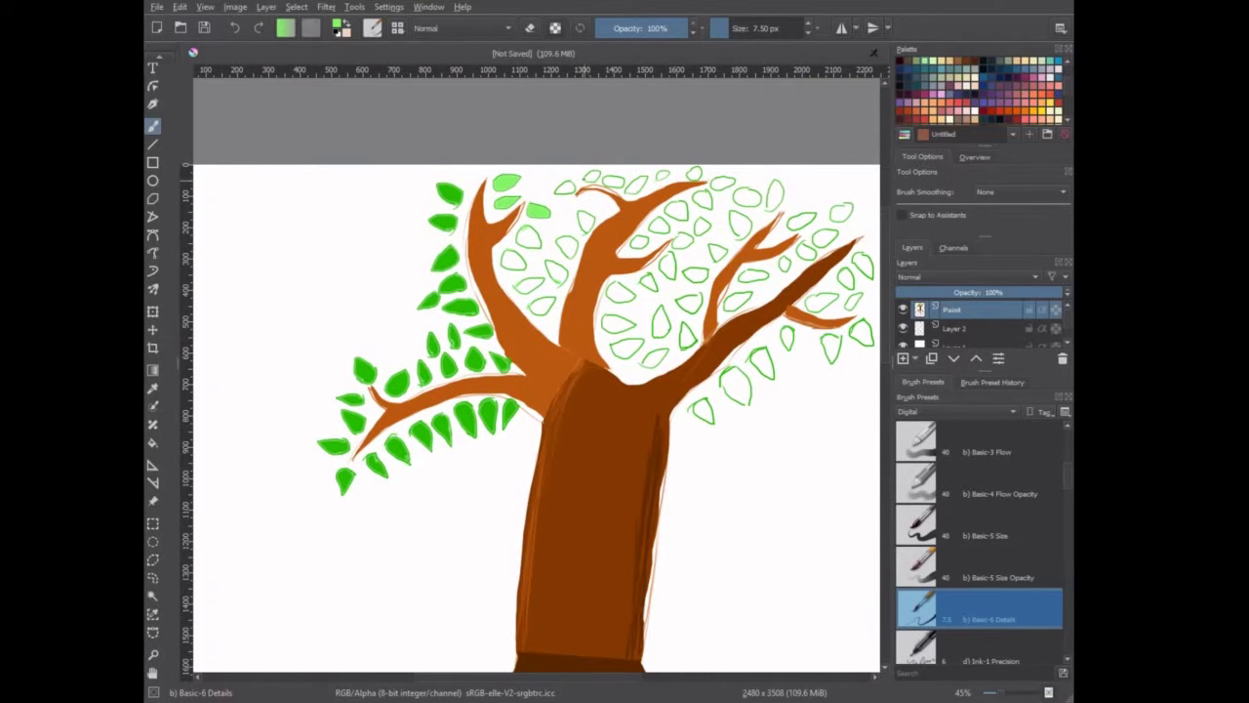
pyautogui.rightClick(655, 224)
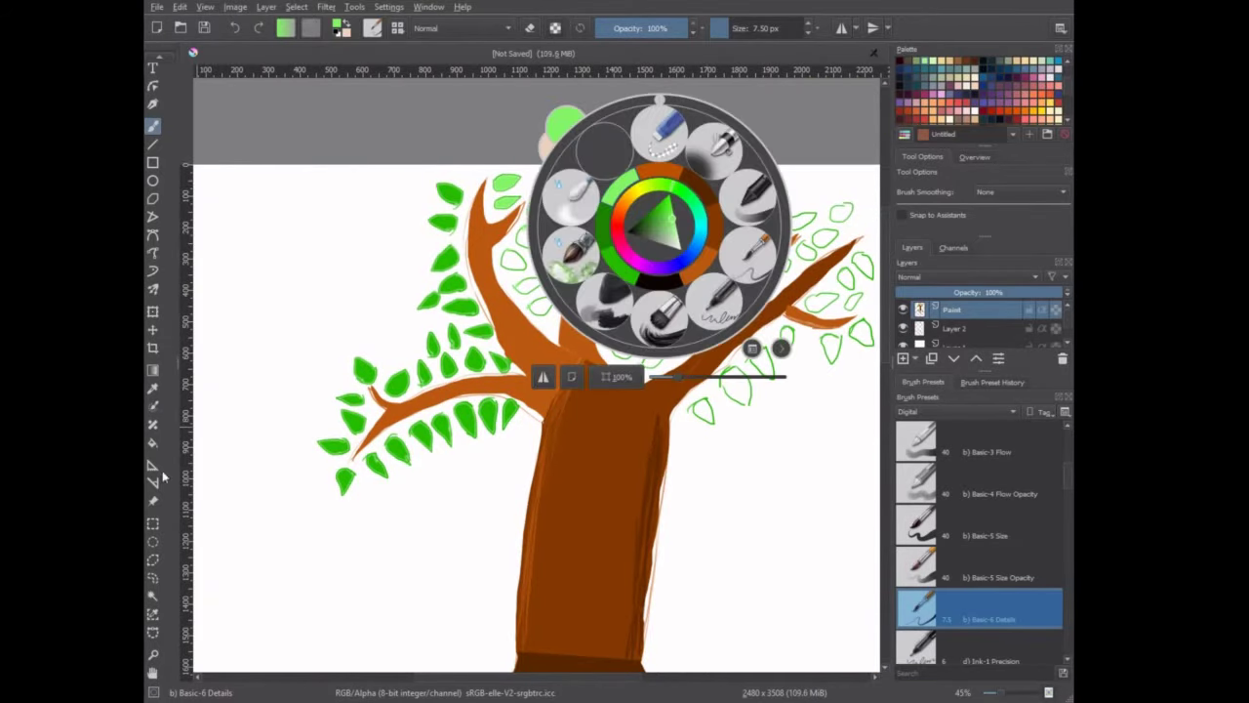
pyautogui.press('f')
pyautogui.click(528, 237)
pyautogui.click(568, 246)
pyautogui.click(586, 223)
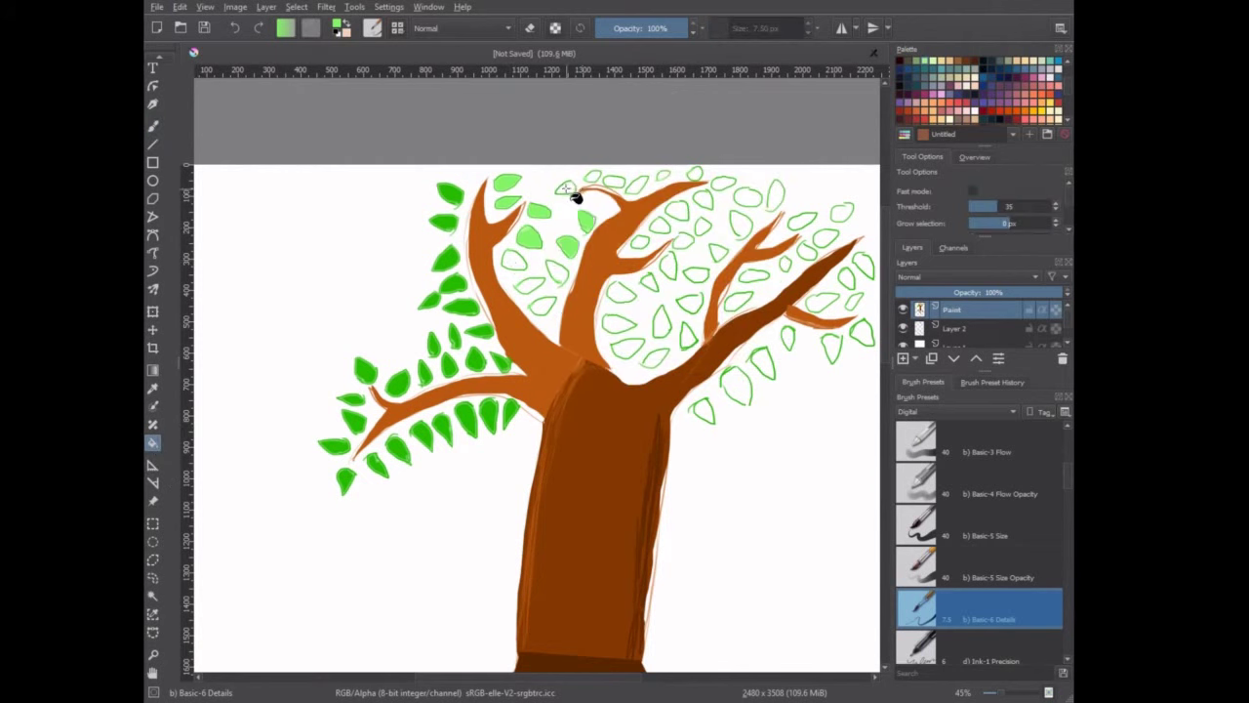
pyautogui.click(591, 180)
pyautogui.click(624, 182)
pyautogui.click(512, 260)
pyautogui.click(557, 271)
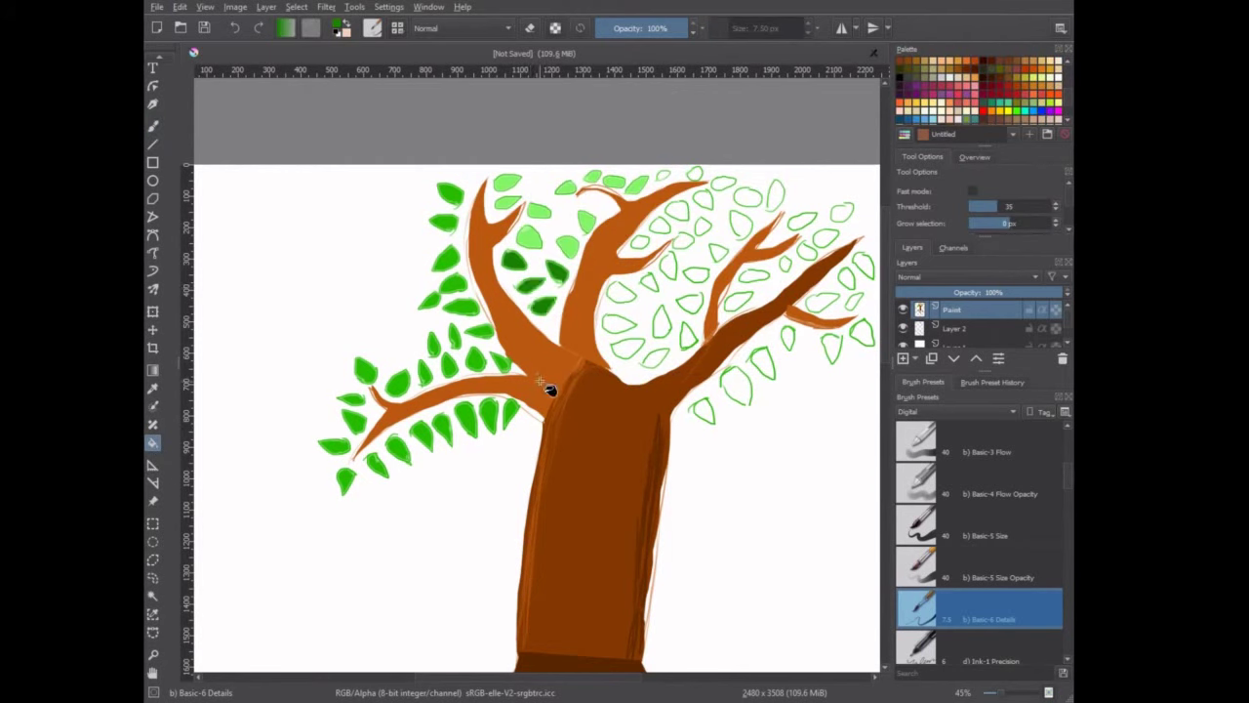
pyautogui.hotkey('ctrl', 'z')
pyautogui.hotkey('ctrl', 'z')
# Step: Fill the lower-branch leaves dark green and the leaves near the right fork green
pyautogui.click(509, 414)
pyautogui.click(488, 418)
pyautogui.click(465, 418)
pyautogui.click(443, 426)
pyautogui.click(422, 430)
pyautogui.click(397, 447)
pyautogui.click(376, 467)
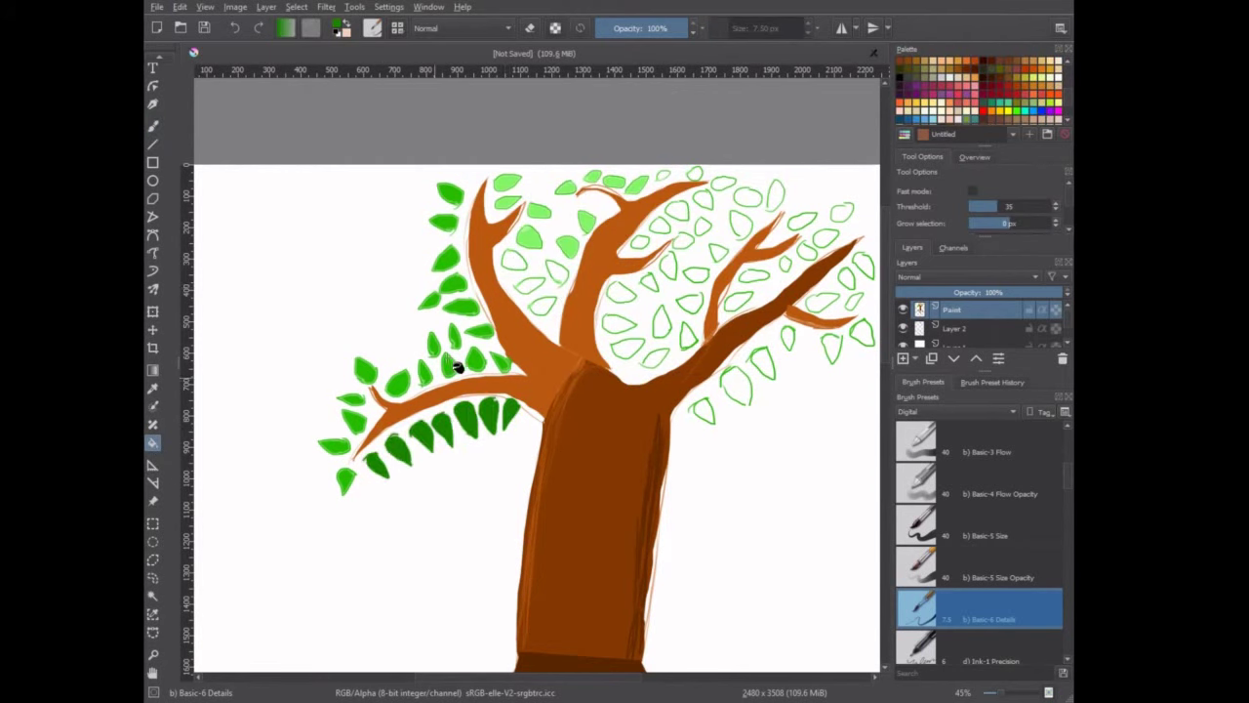
pyautogui.rightClick(535, 303)
pyautogui.rightClick(550, 296)
pyautogui.click(501, 291)
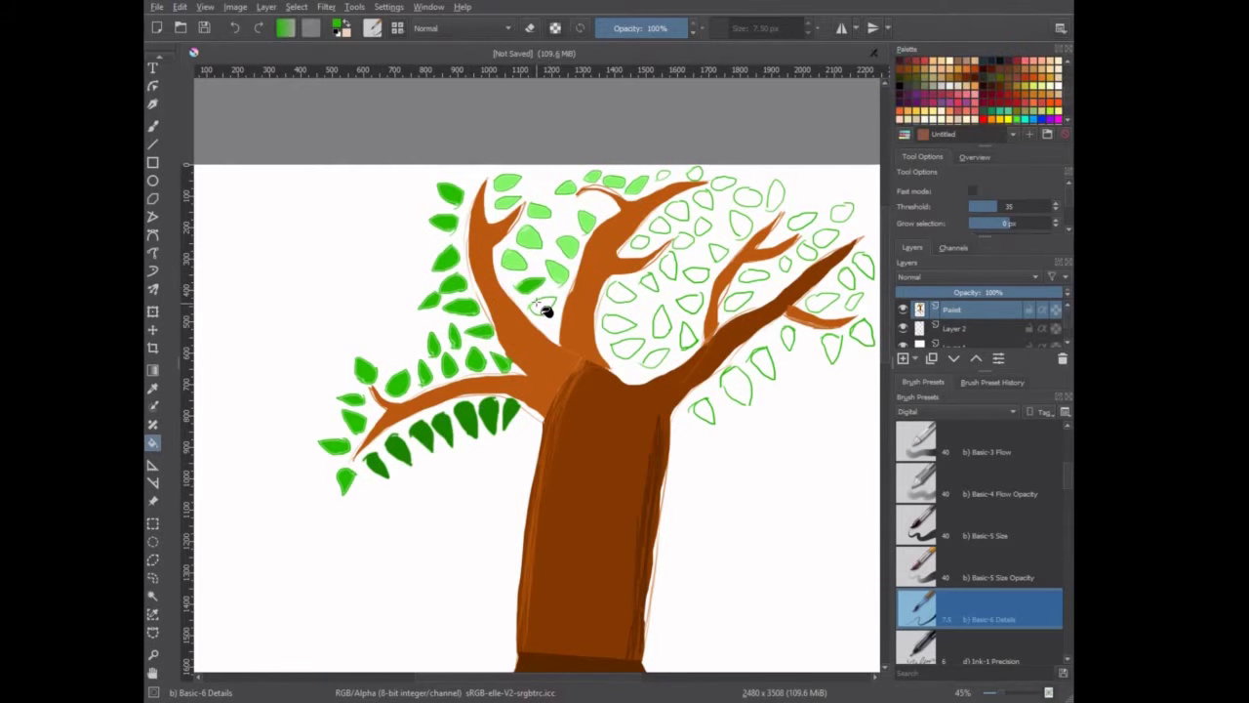
pyautogui.click(630, 350)
pyautogui.click(617, 324)
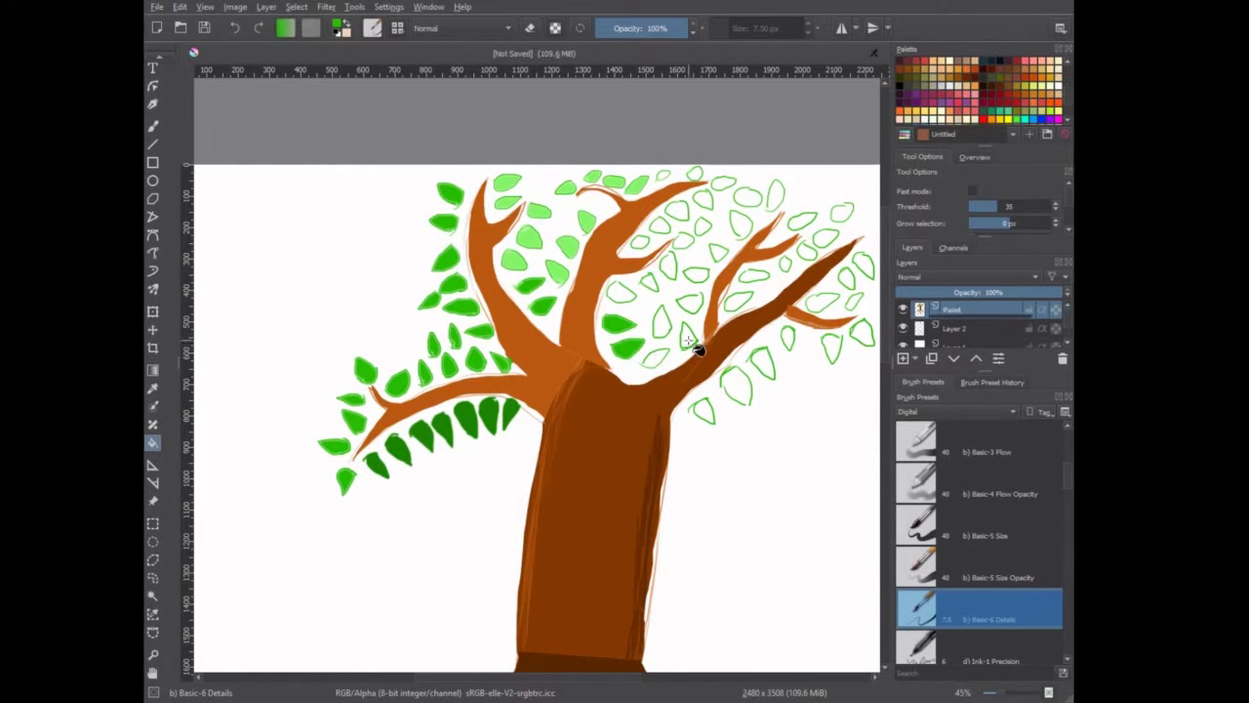
# Step: Fill four more outlined leaves in the middle crown with light green
pyautogui.rightClick(686, 342)
pyautogui.press('Escape')
pyautogui.press('b')
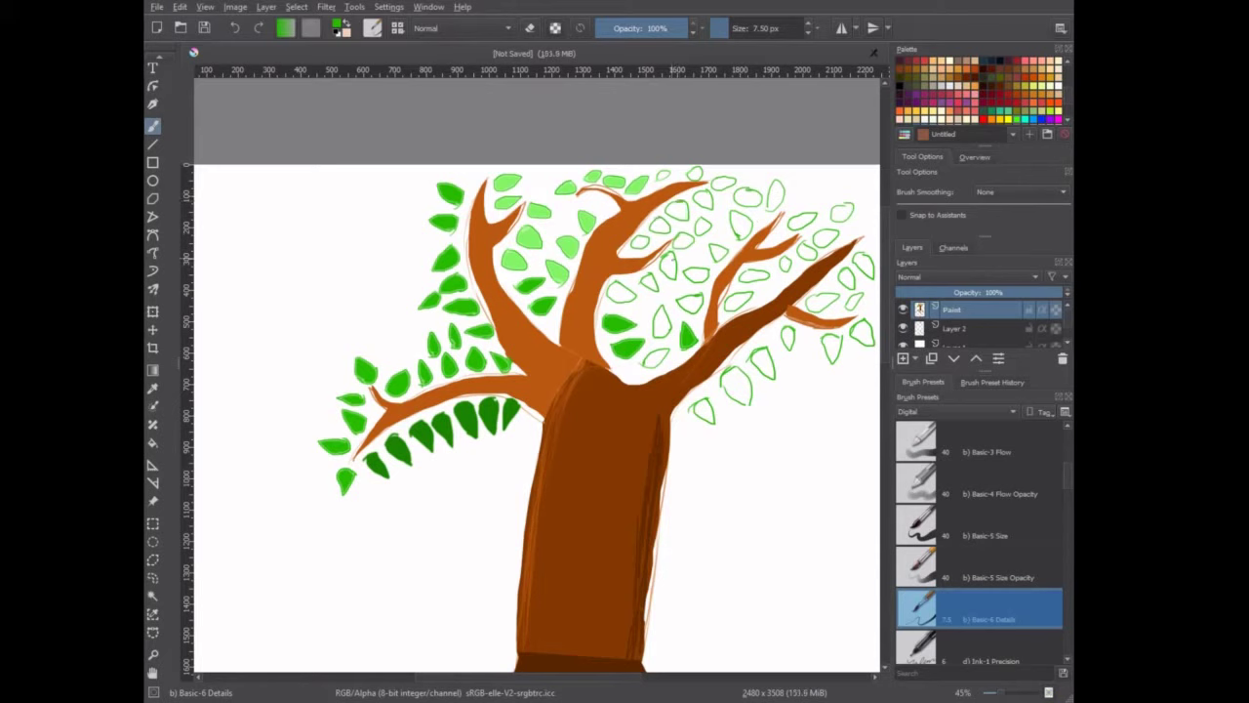
pyautogui.rightClick(714, 244)
pyautogui.press('Escape')
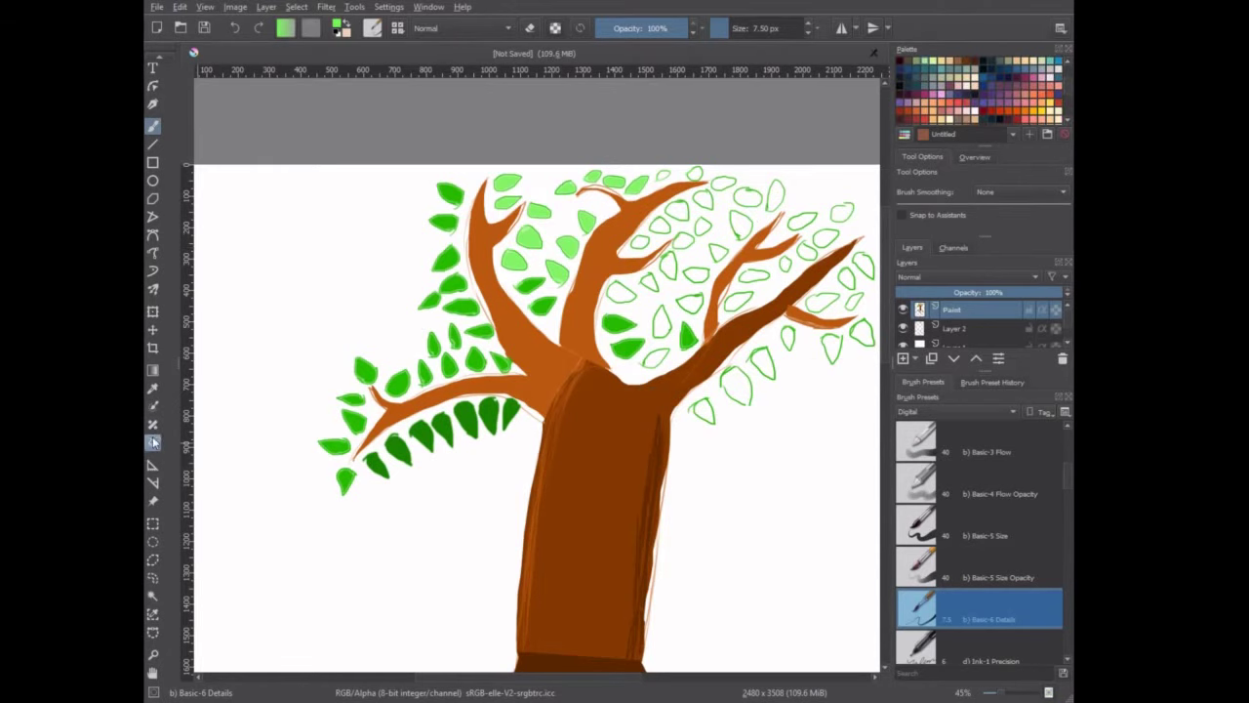
pyautogui.press('f')
pyautogui.click(703, 202)
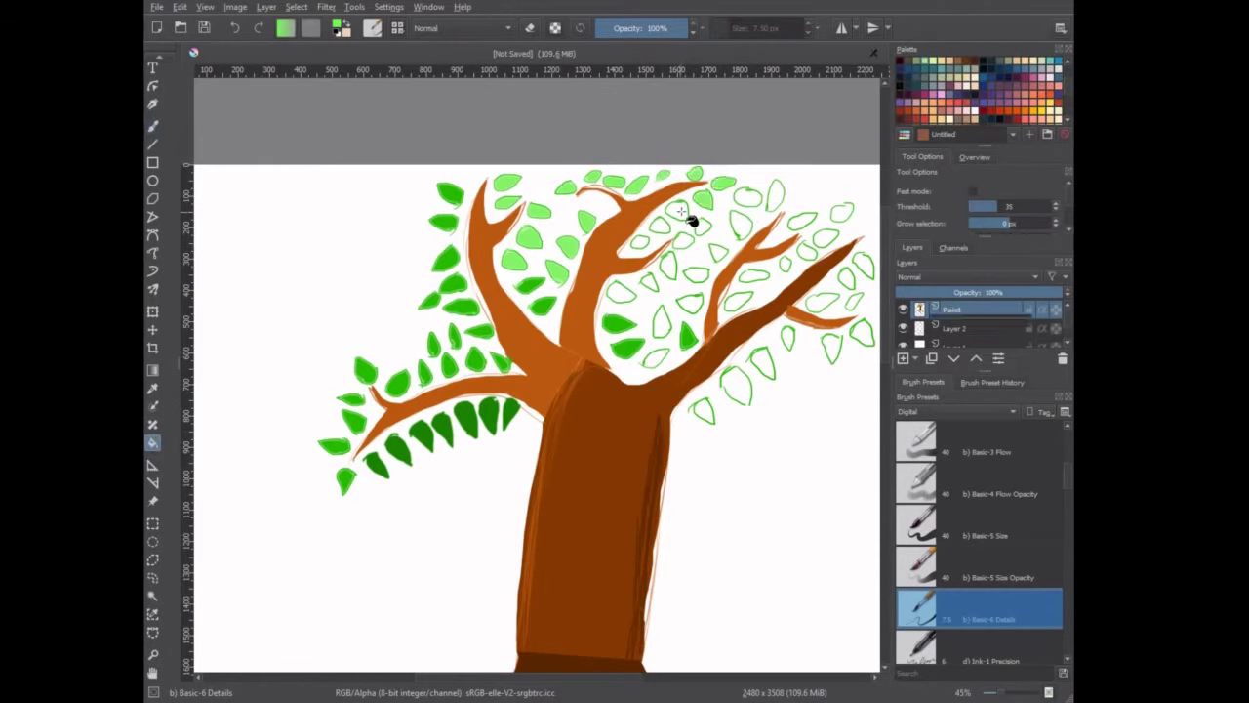
pyautogui.click(677, 210)
pyautogui.click(656, 242)
pyautogui.click(683, 242)
# Step: Fill the right-side leaves below the branch with a darker green
pyautogui.rightClick(686, 292)
pyautogui.click(696, 278)
pyautogui.click(861, 334)
pyautogui.click(788, 338)
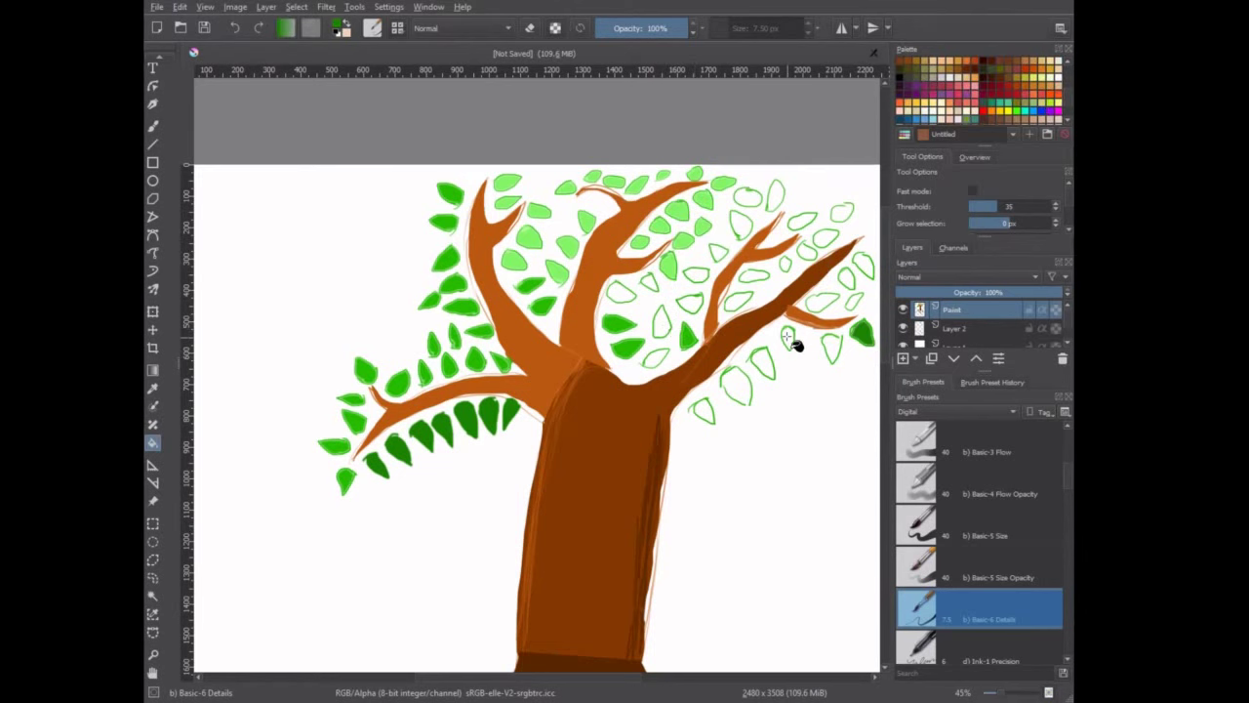
pyautogui.click(764, 363)
pyautogui.click(703, 410)
pyautogui.press('b')
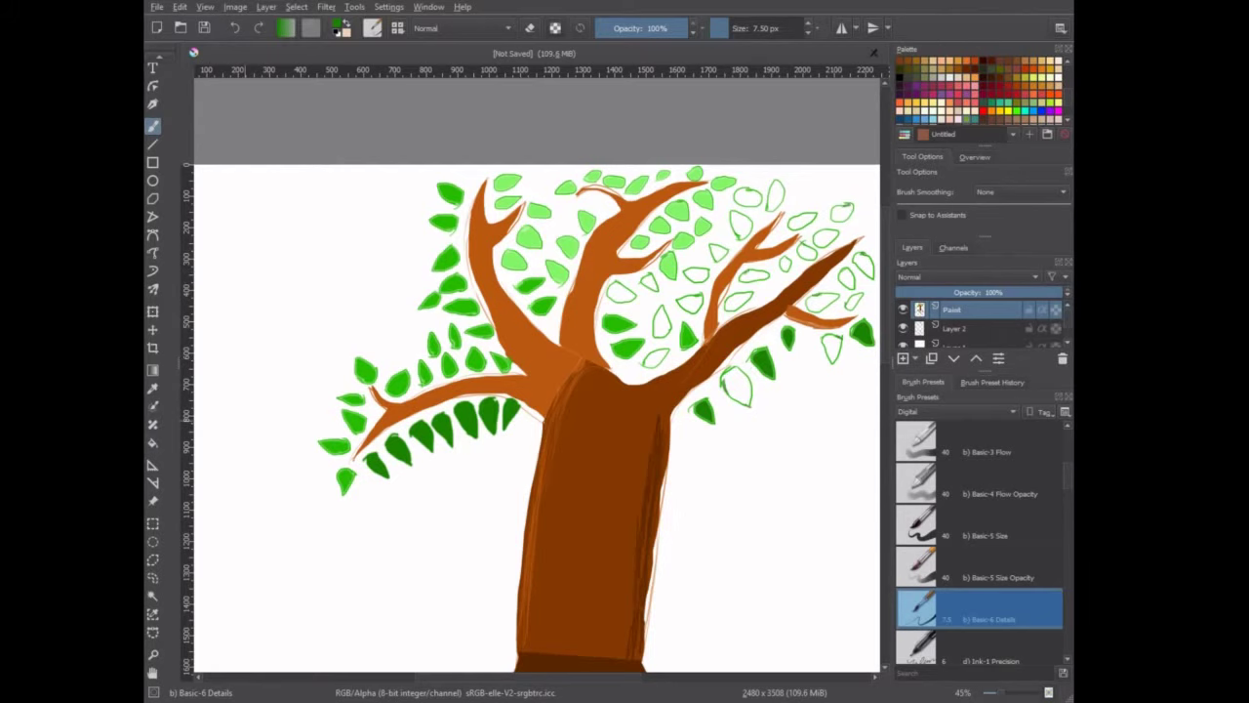
pyautogui.click(153, 442)
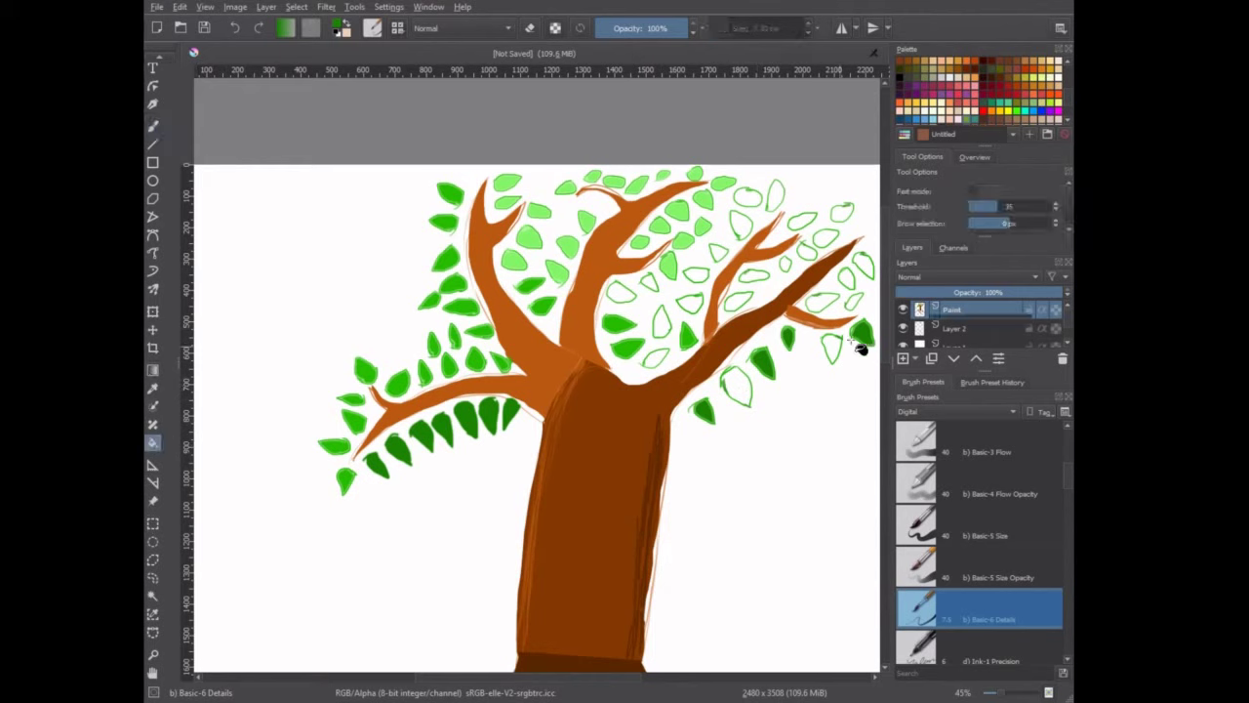
pyautogui.click(737, 386)
pyautogui.click(831, 348)
# Step: Fill three upper-right leaves with green
pyautogui.rightClick(673, 307)
pyautogui.rightClick(625, 303)
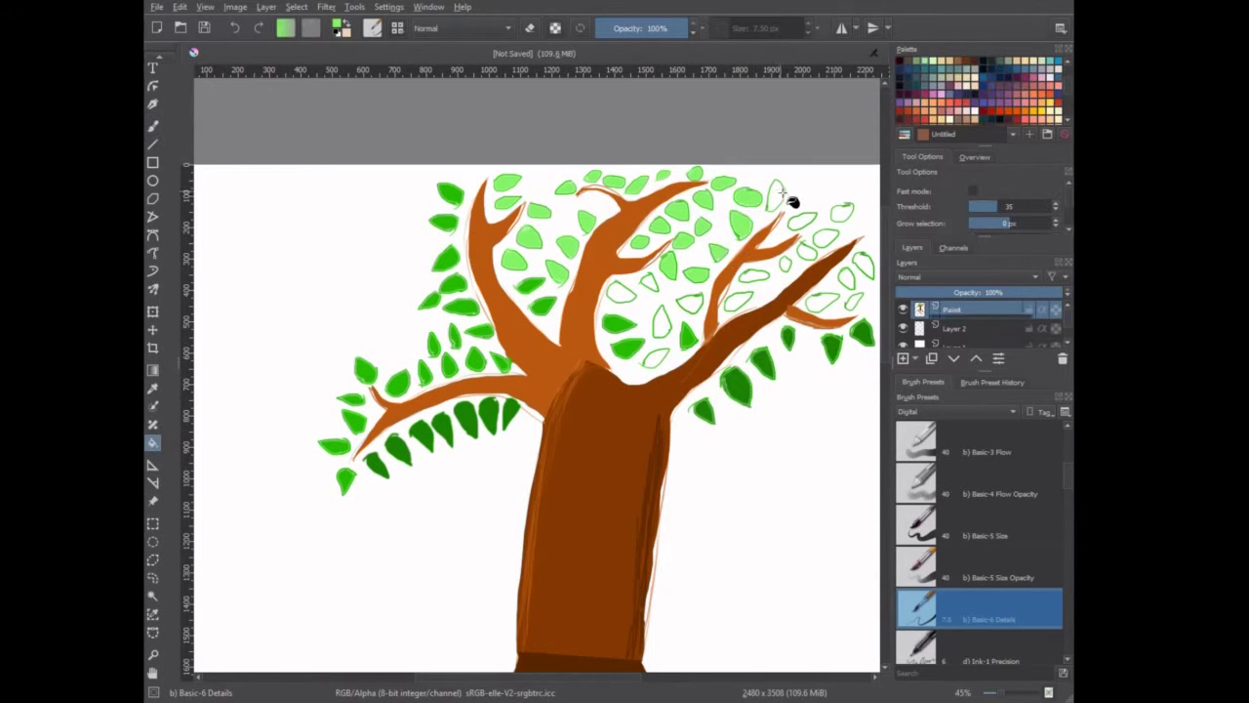
pyautogui.click(752, 279)
pyautogui.click(695, 303)
pyautogui.click(624, 291)
# Step: Fill the remaining upper-right leaves on the right branch light green
pyautogui.rightClick(602, 335)
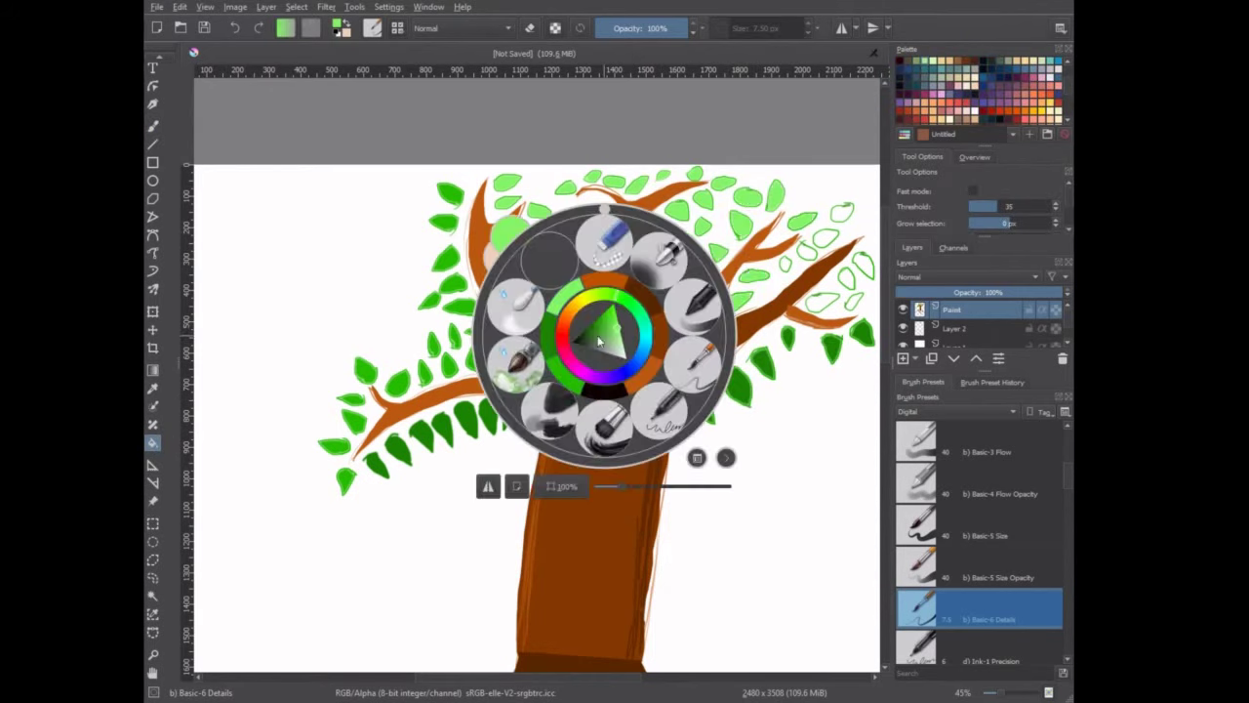
pyautogui.click(662, 325)
pyautogui.click(649, 351)
pyautogui.click(788, 270)
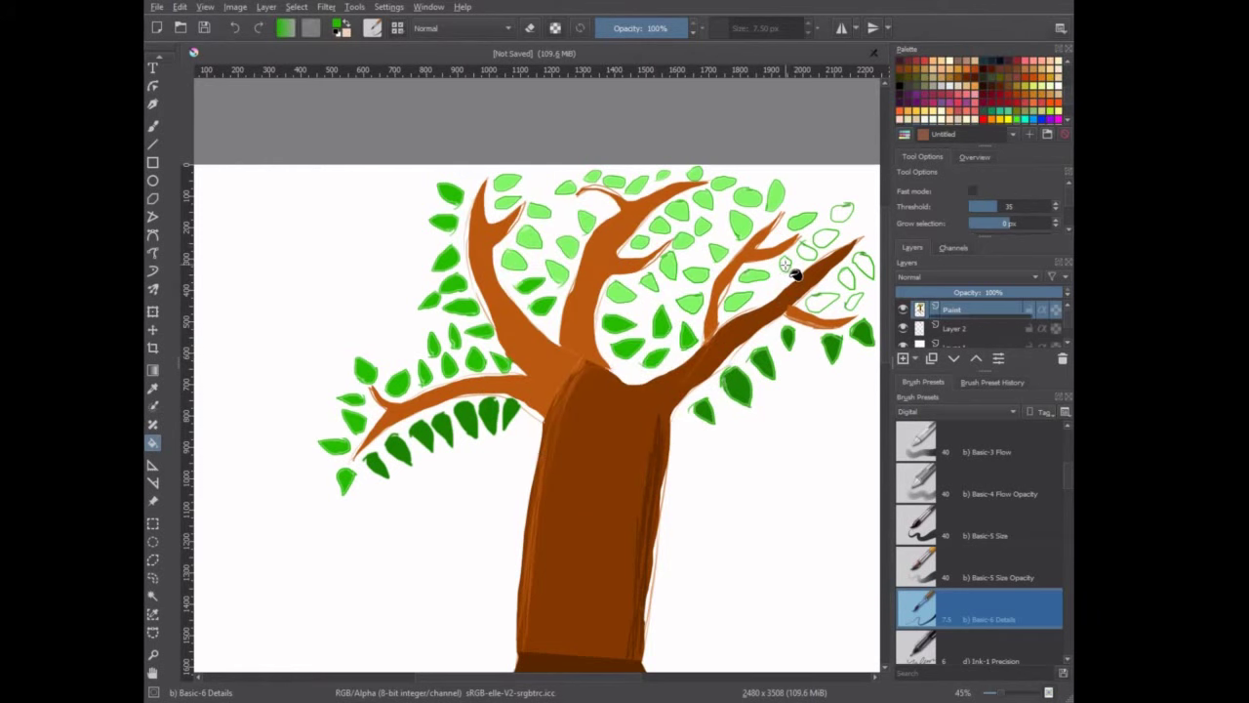
pyautogui.click(827, 238)
pyautogui.click(841, 212)
pyautogui.click(863, 265)
pyautogui.click(853, 300)
pyautogui.click(830, 301)
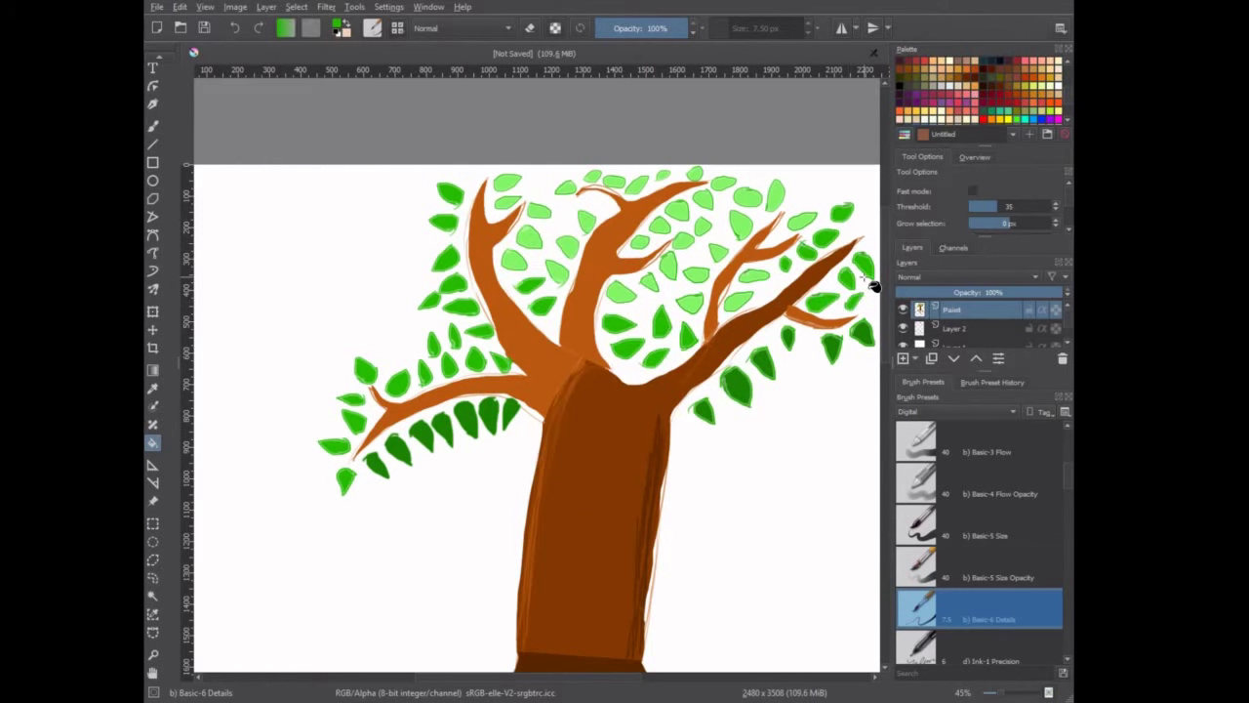
# Step: Zoom out to view the whole tree and add a new empty layer
pyautogui.scroll(-2, 690, 466)
pyautogui.scroll(-1, 661, 306)
pyautogui.scroll(2, 683, 423)
pyautogui.scroll(-1, 683, 424)
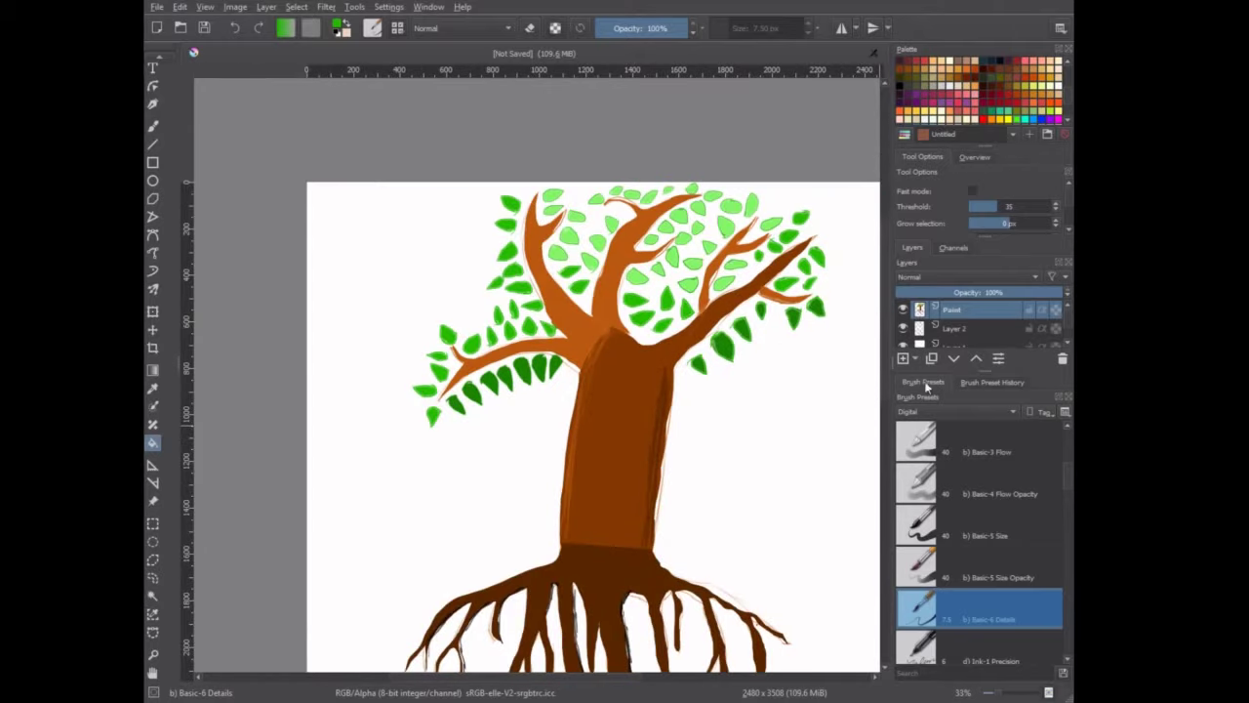
pyautogui.click(904, 360)
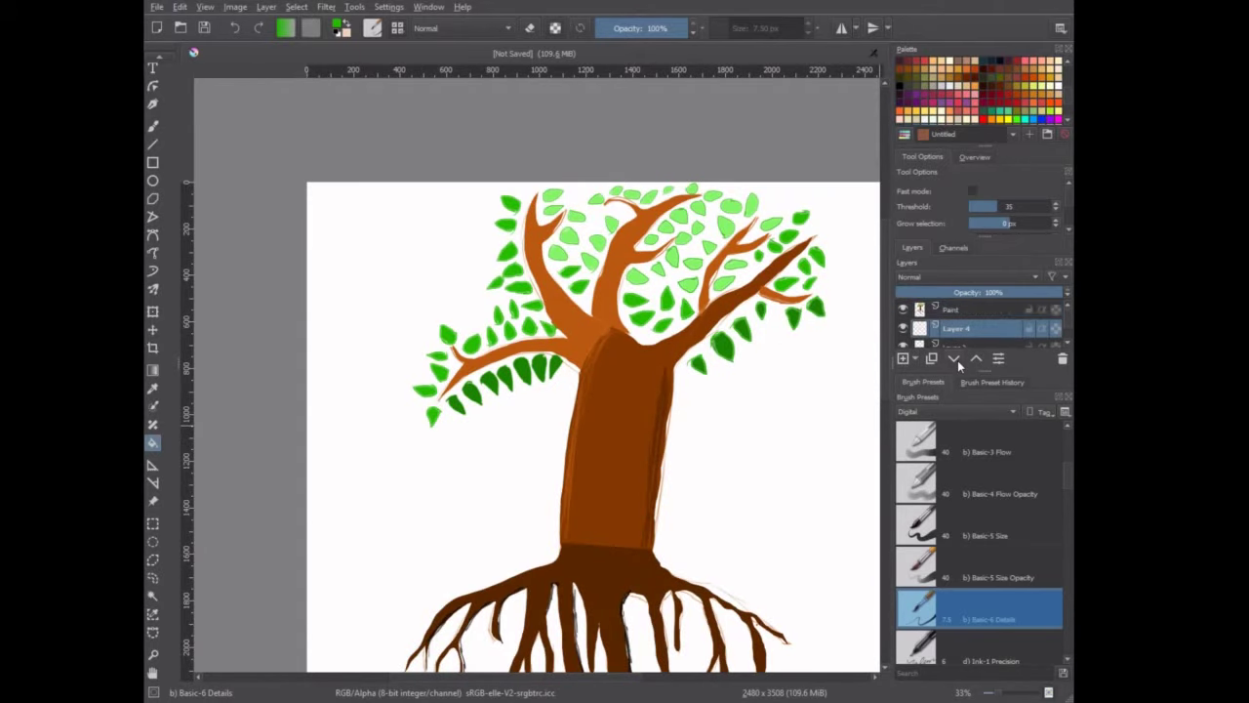
# Step: Rename Layer 4 to 'Aura'
pyautogui.doubleClick(949, 327)
pyautogui.write('Aura')
pyautogui.press('Return')
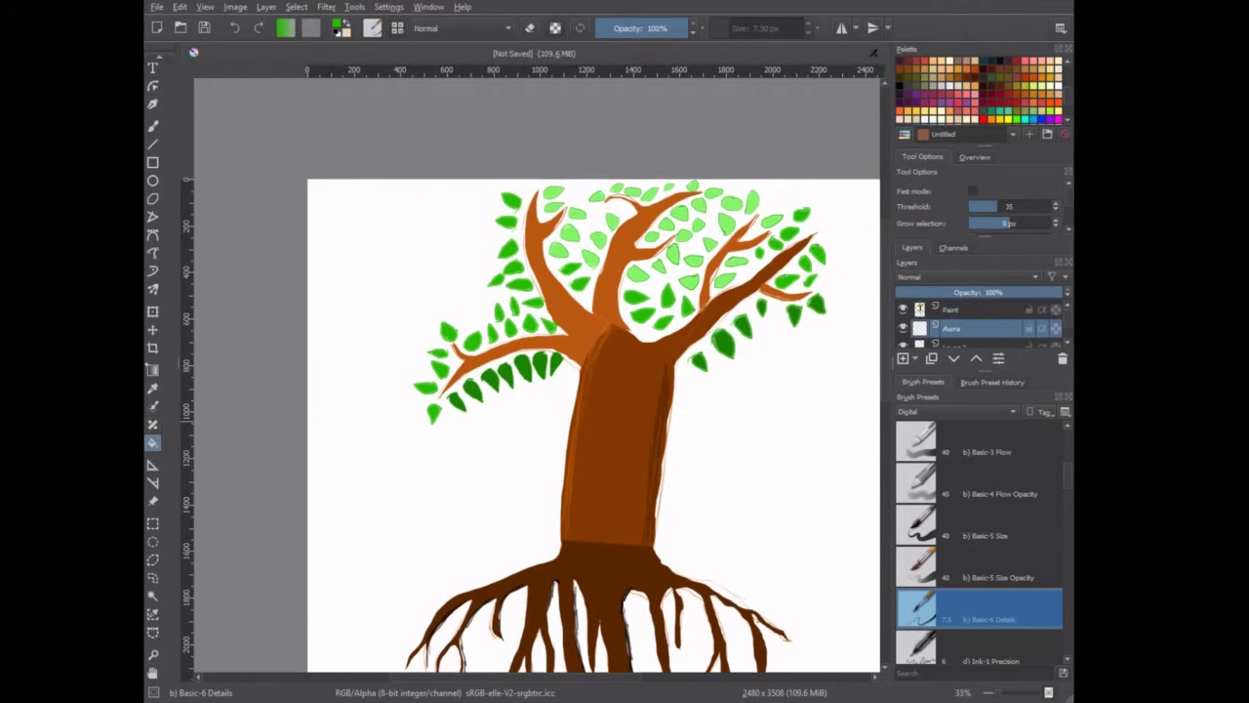
# Step: Try green Watercolor Texture strokes beside the trunk, then undo them
pyautogui.press('b')
pyautogui.scroll(2, 963, 420)
pyautogui.scroll(1, 972, 490)
pyautogui.scroll(1, 730, 452)
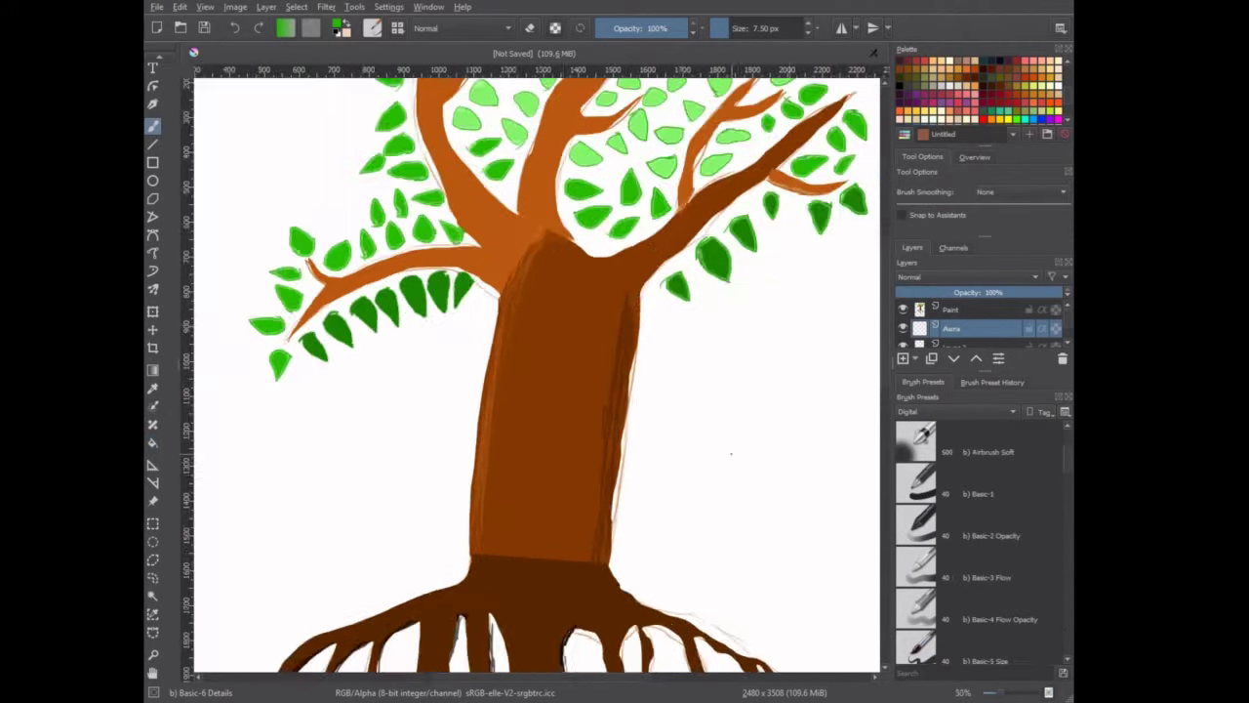
pyautogui.rightClick(731, 452)
pyautogui.click(664, 375)
pyautogui.moveTo(634, 361); pyautogui.dragTo(703, 527)
pyautogui.moveTo(410, 469); pyautogui.dragTo(356, 336)
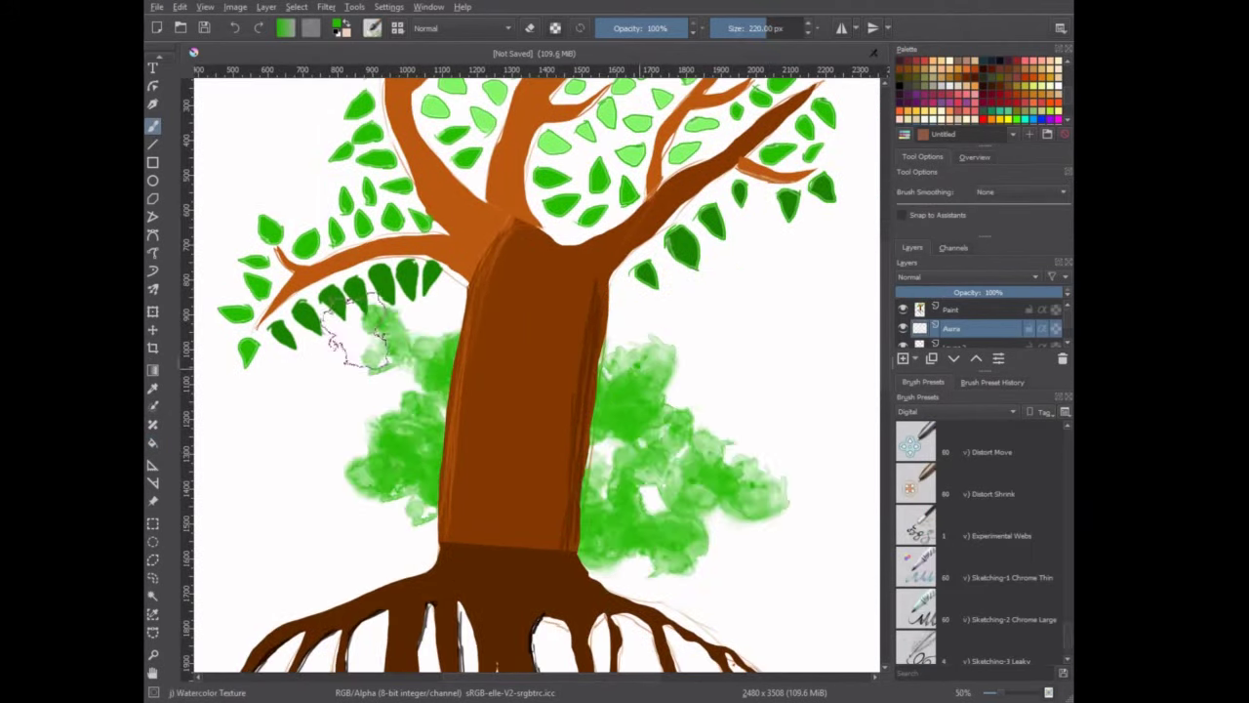
pyautogui.hotkey('ctrl', 'z')
pyautogui.hotkey('ctrl', 'z')
# Step: Brush pale yellow-green watercolour on both sides and around the whole tree
pyautogui.rightClick(727, 344)
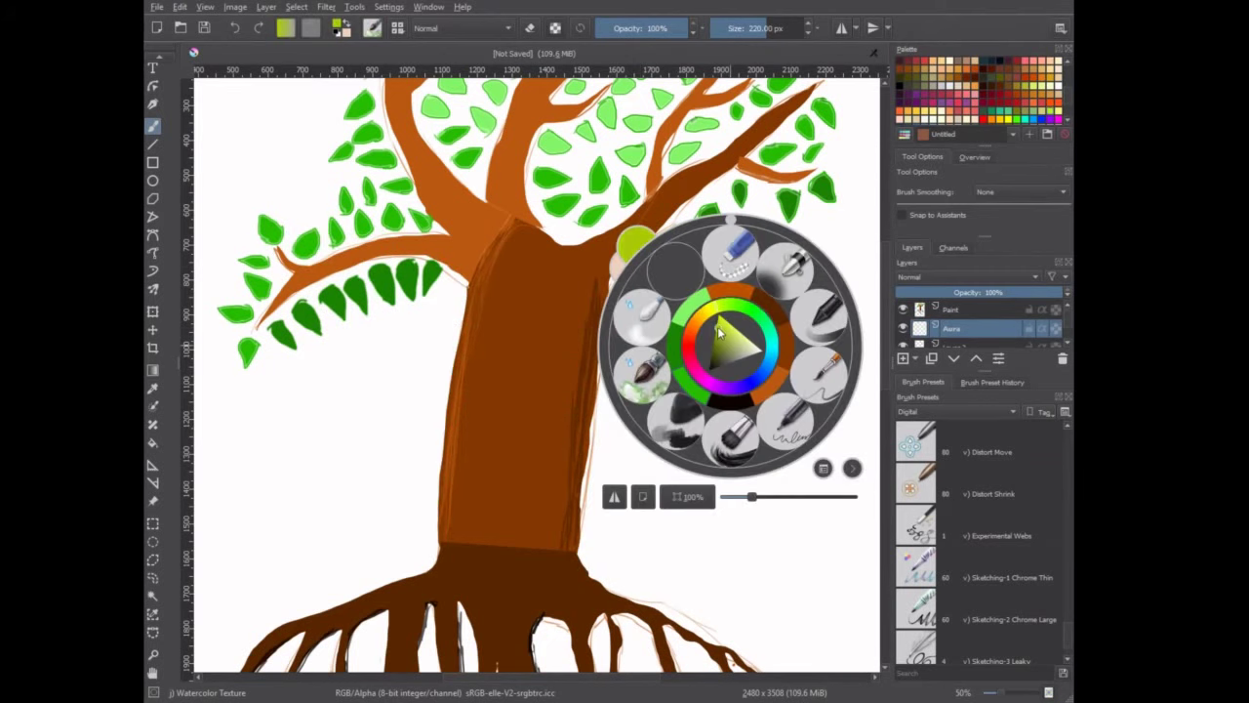
pyautogui.click(720, 334)
pyautogui.moveTo(349, 390)
pyautogui.mouseDown()
pyautogui.moveTo(791, 235)
pyautogui.moveTo(283, 342)
pyautogui.mouseUp()
pyautogui.moveTo(830, 146); pyautogui.dragTo(343, 357)
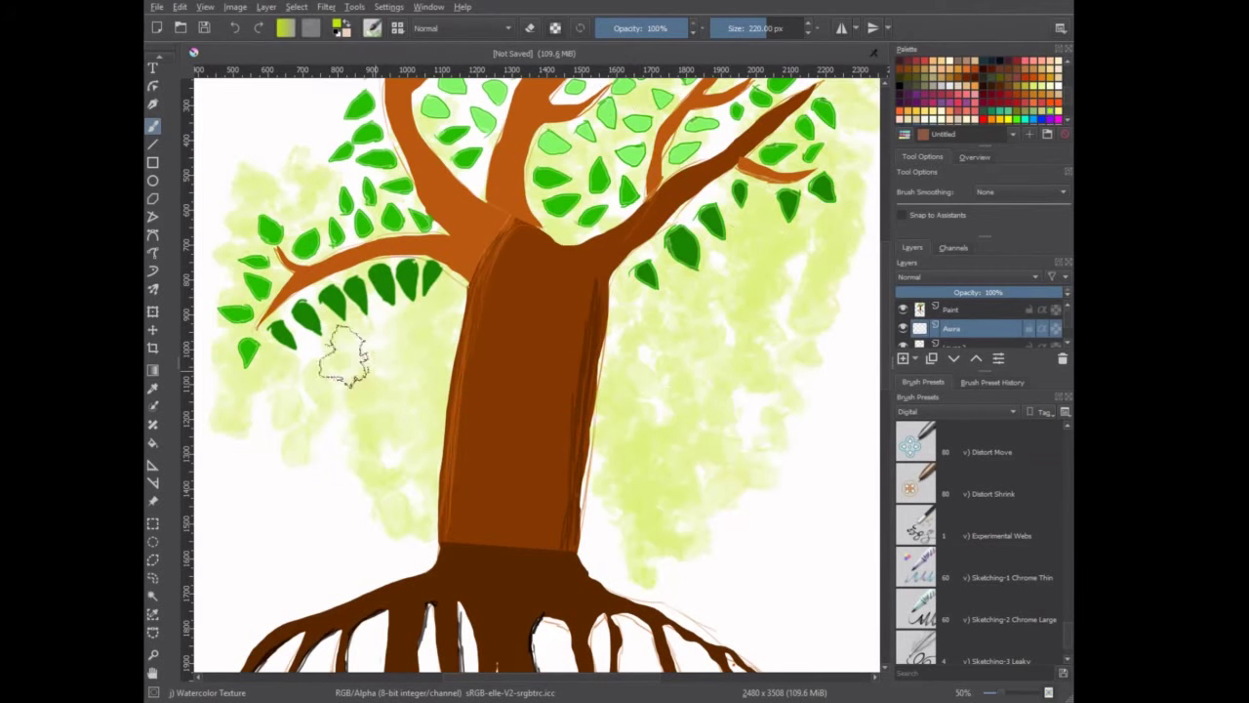
pyautogui.rightClick(683, 349)
pyautogui.moveTo(683, 492); pyautogui.dragTo(737, 478)
pyautogui.click(727, 117)
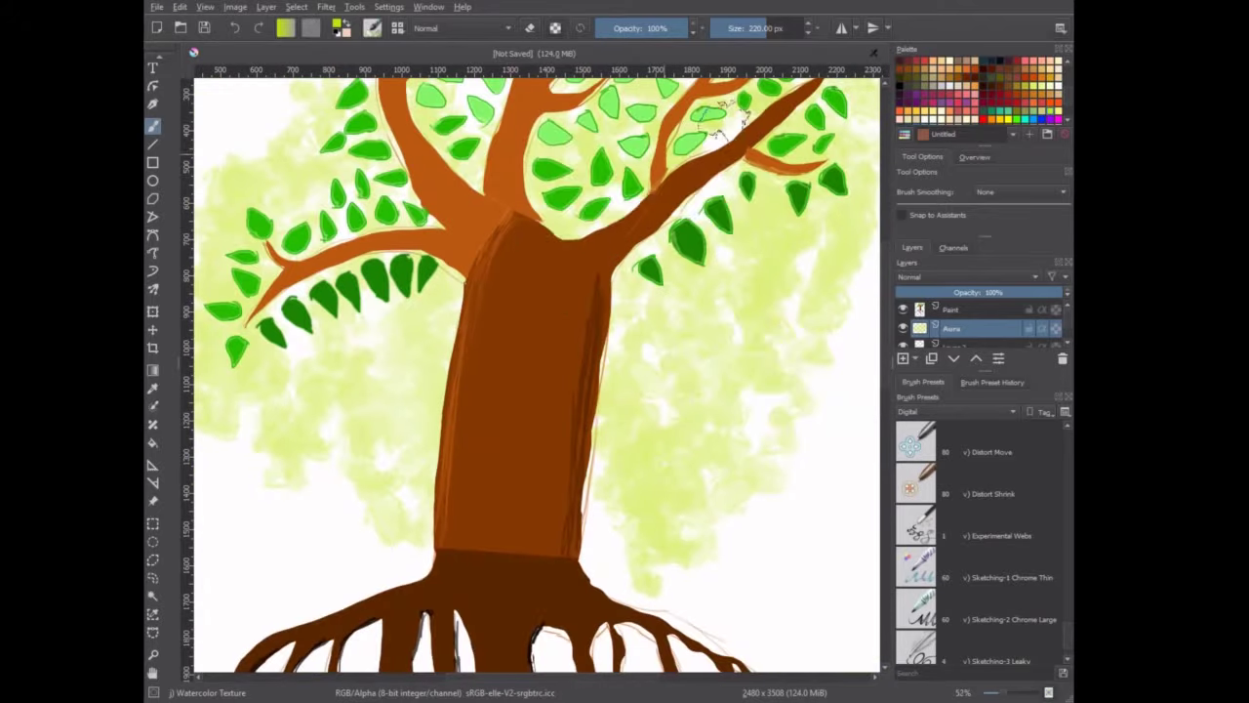
pyautogui.moveTo(684, 328); pyautogui.dragTo(668, 578)
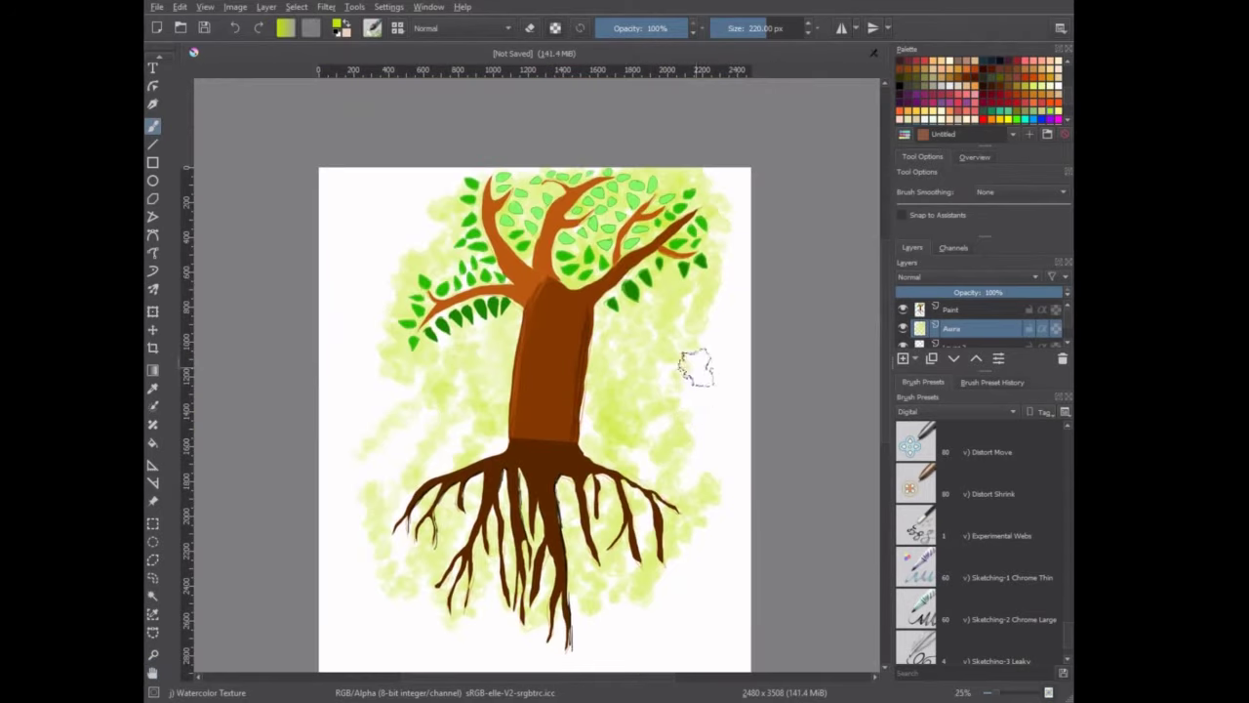
pyautogui.moveTo(696, 368); pyautogui.dragTo(488, 323)
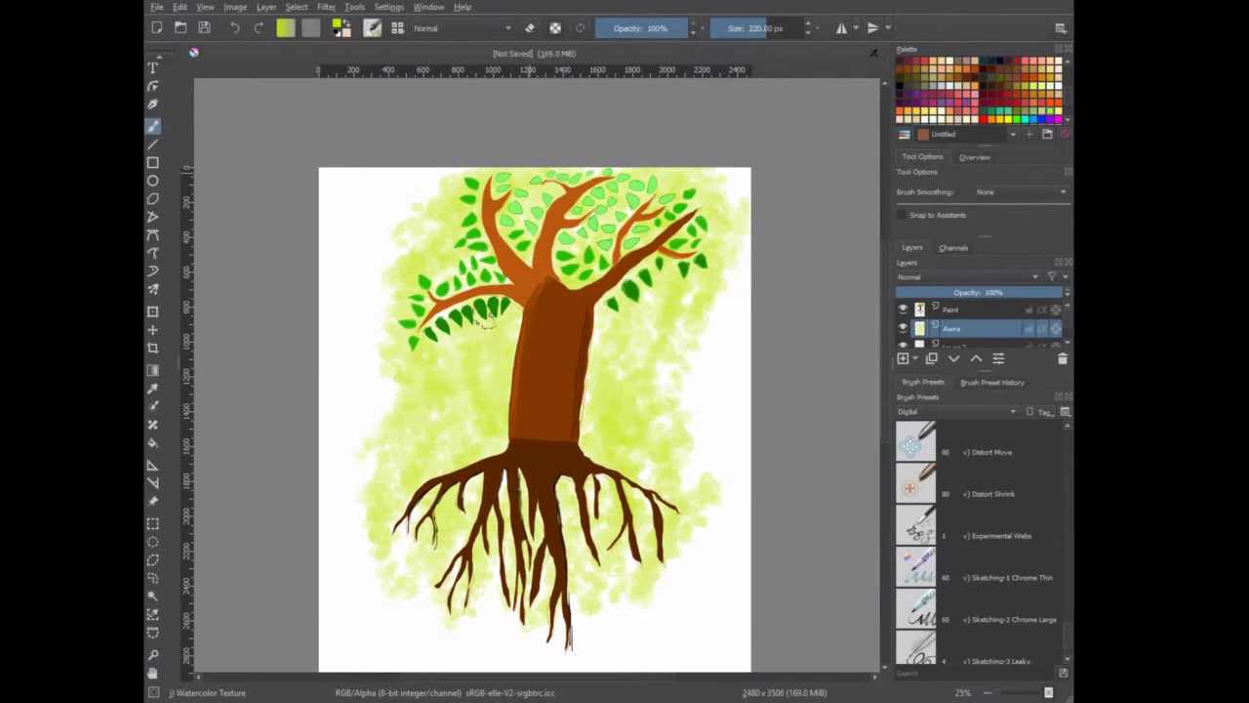
# Step: Add darker green watercolour patches around the crown, undoing the last stroke
pyautogui.rightClick(650, 370)
pyautogui.click(598, 376)
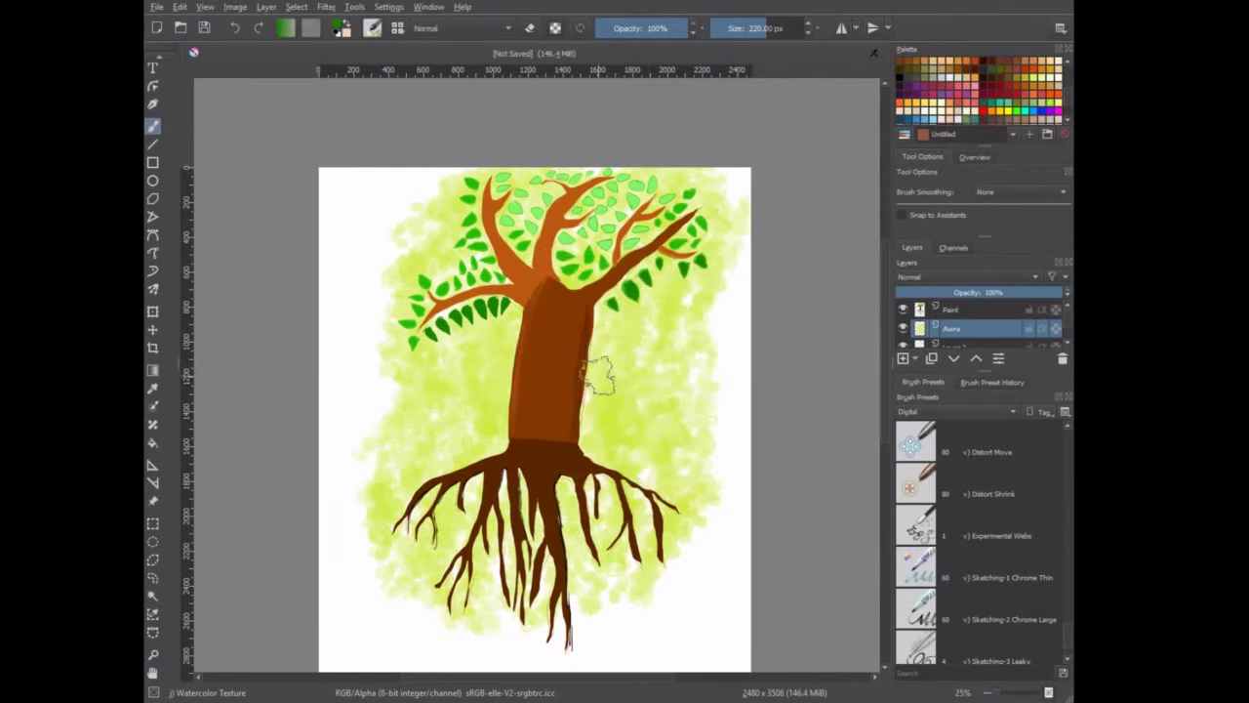
pyautogui.moveTo(597, 376)
pyautogui.mouseDown()
pyautogui.moveTo(446, 390)
pyautogui.moveTo(439, 234)
pyautogui.mouseUp()
pyautogui.moveTo(586, 244); pyautogui.dragTo(683, 283)
pyautogui.moveTo(429, 293); pyautogui.dragTo(640, 325)
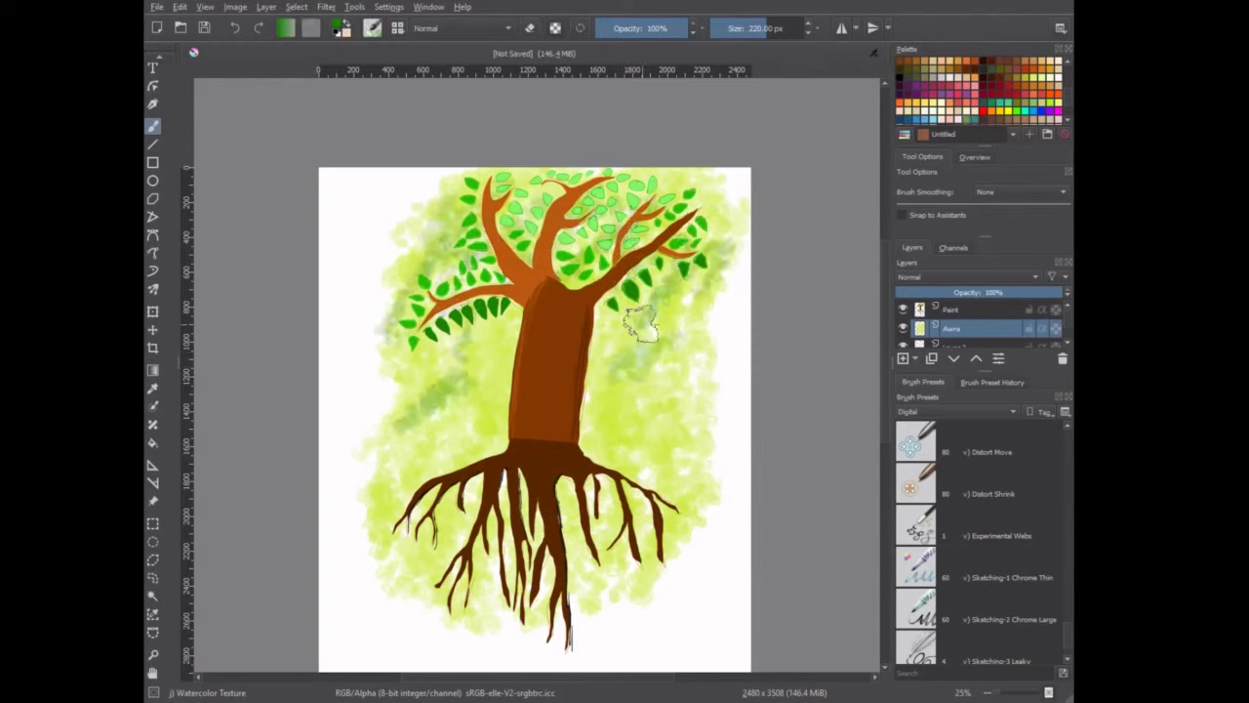
pyautogui.hotkey('ctrl', 'z')
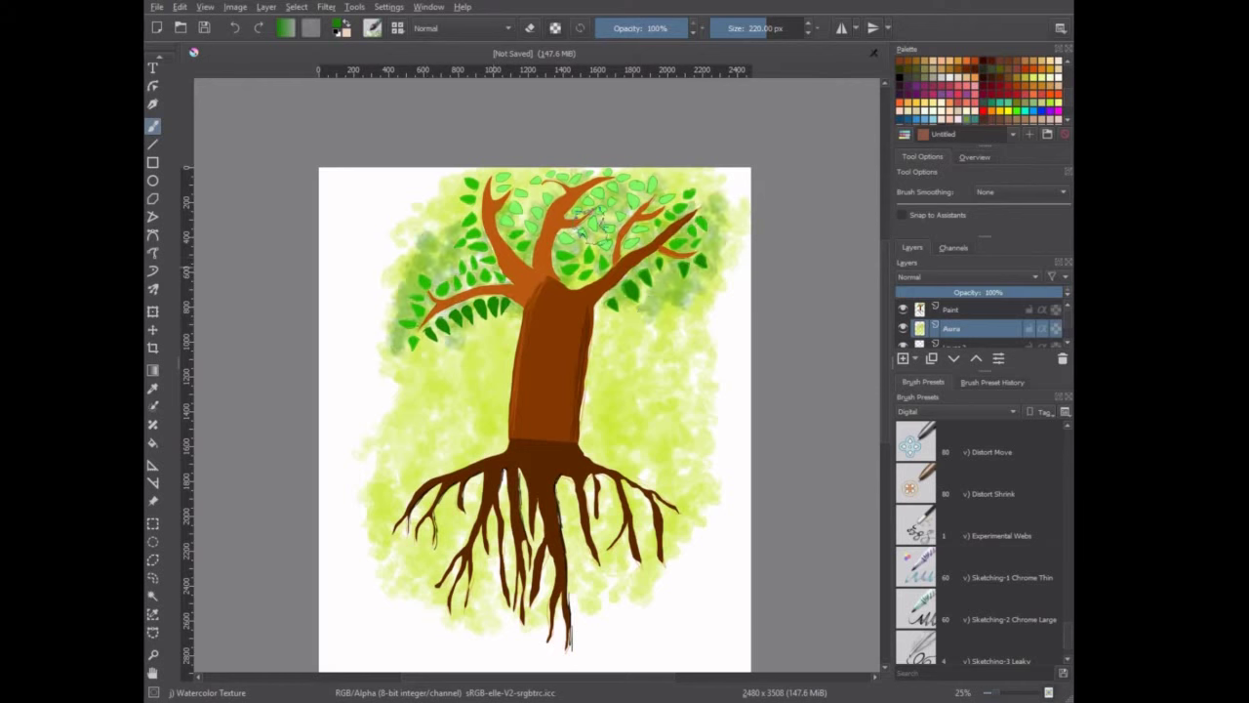
# Step: Make Layer 2 the active layer and bring up the brush palette
pyautogui.rightClick(633, 394)
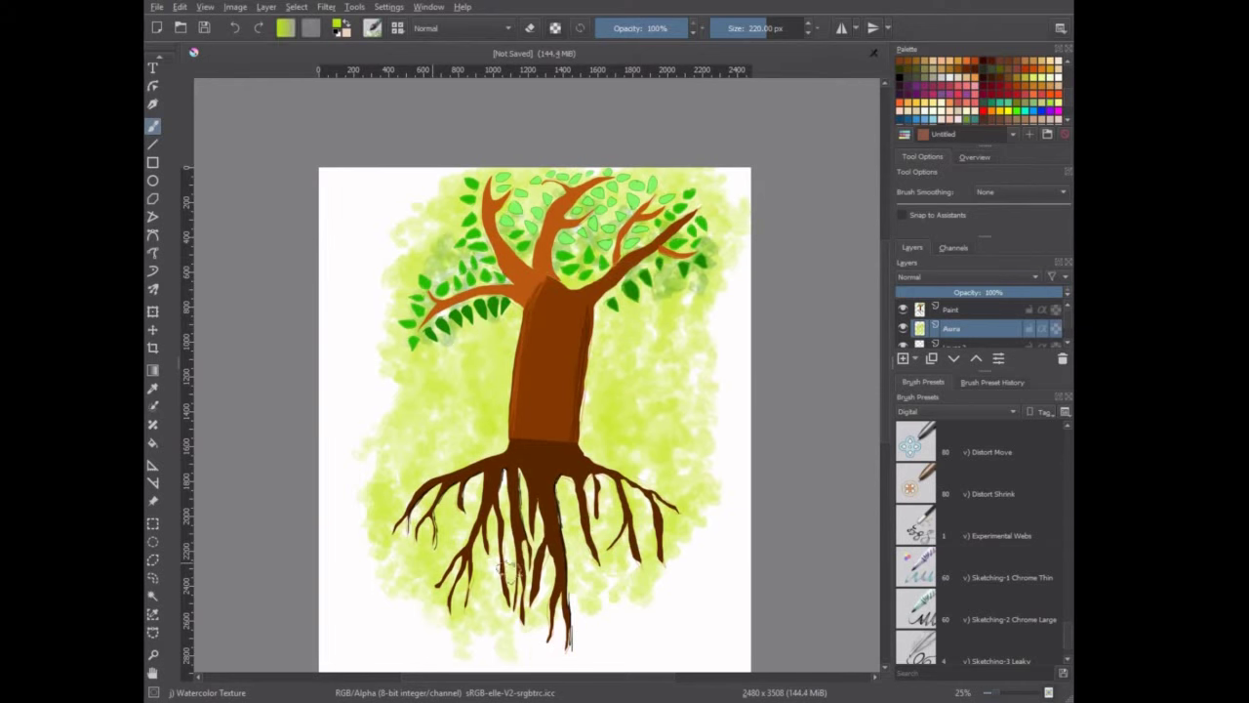
pyautogui.rightClick(625, 390)
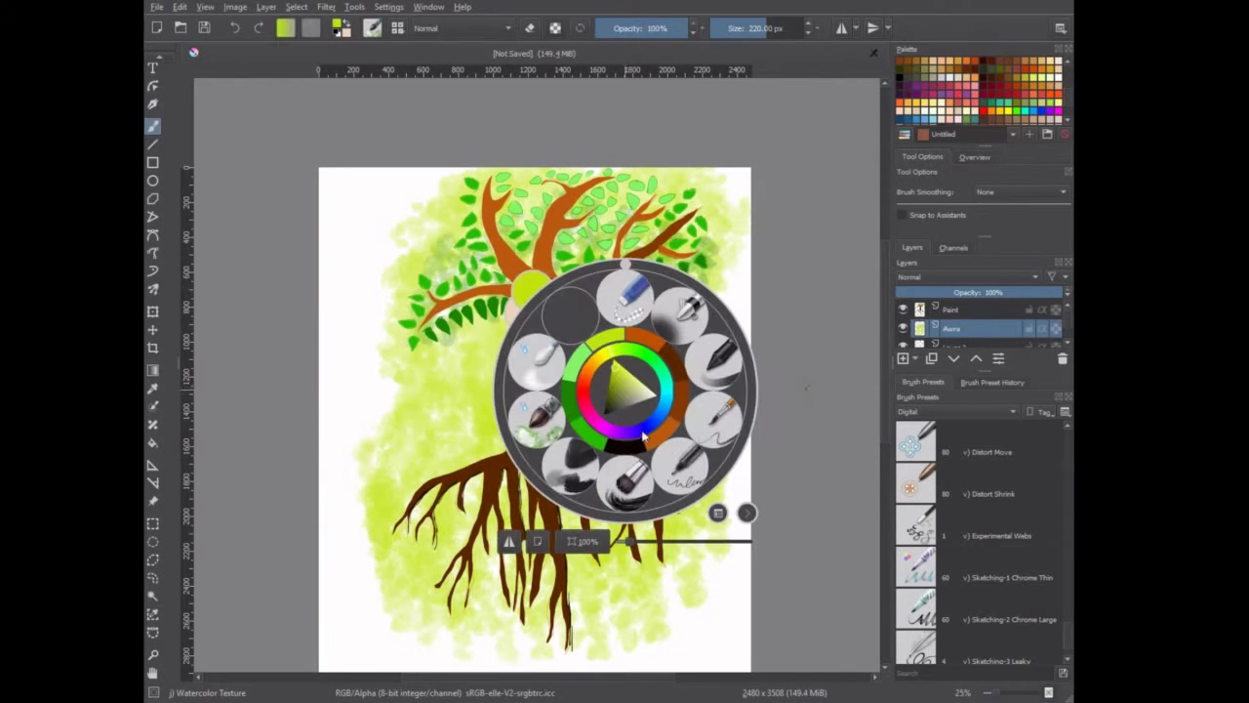
pyautogui.press('pagedown')
pyautogui.rightClick(483, 396)
# Step: Try a black Basic-6 Details line down the trunk on the paint layer, then undo it
pyautogui.click(572, 424)
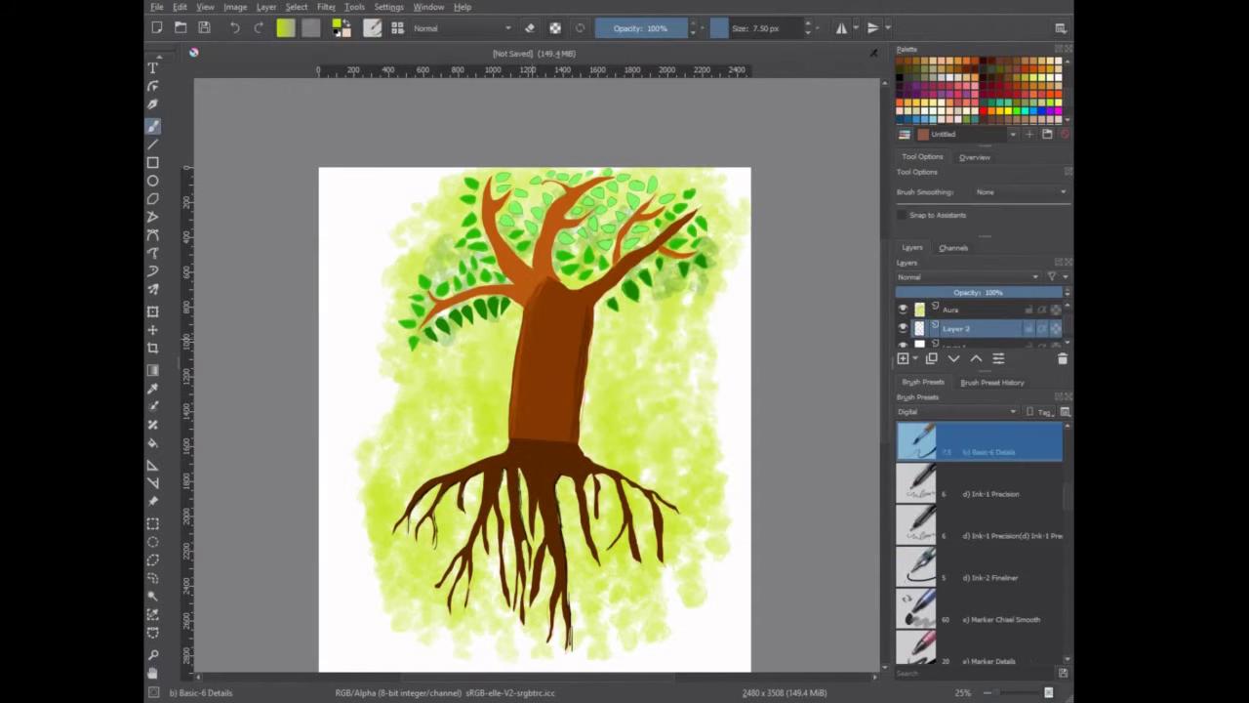
pyautogui.rightClick(530, 357)
pyautogui.rightClick(636, 358)
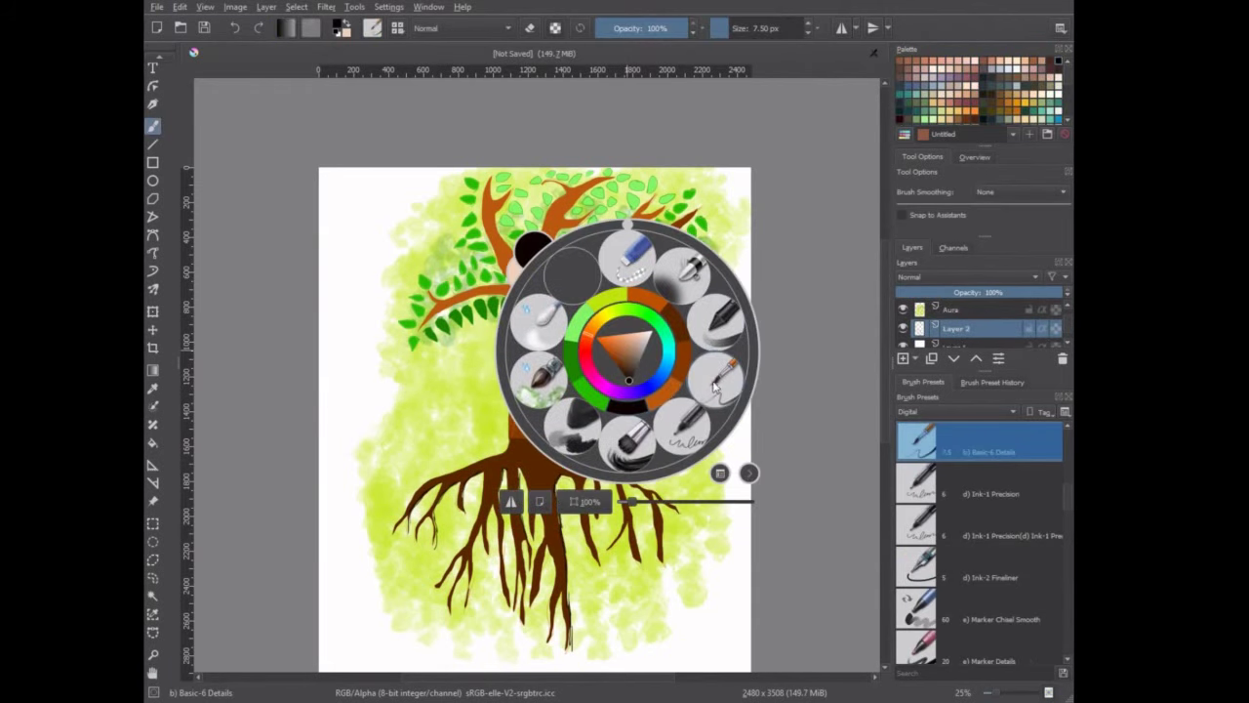
pyautogui.press('Insert')
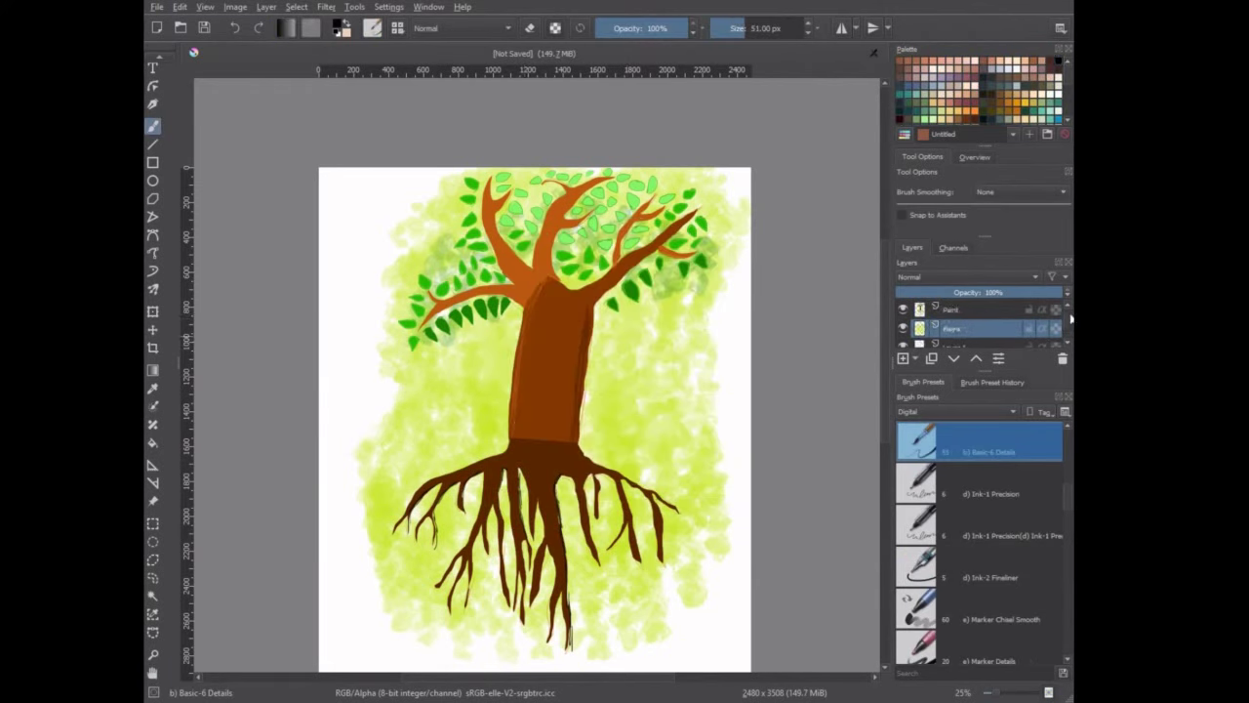
pyautogui.moveTo(527, 314); pyautogui.dragTo(510, 441)
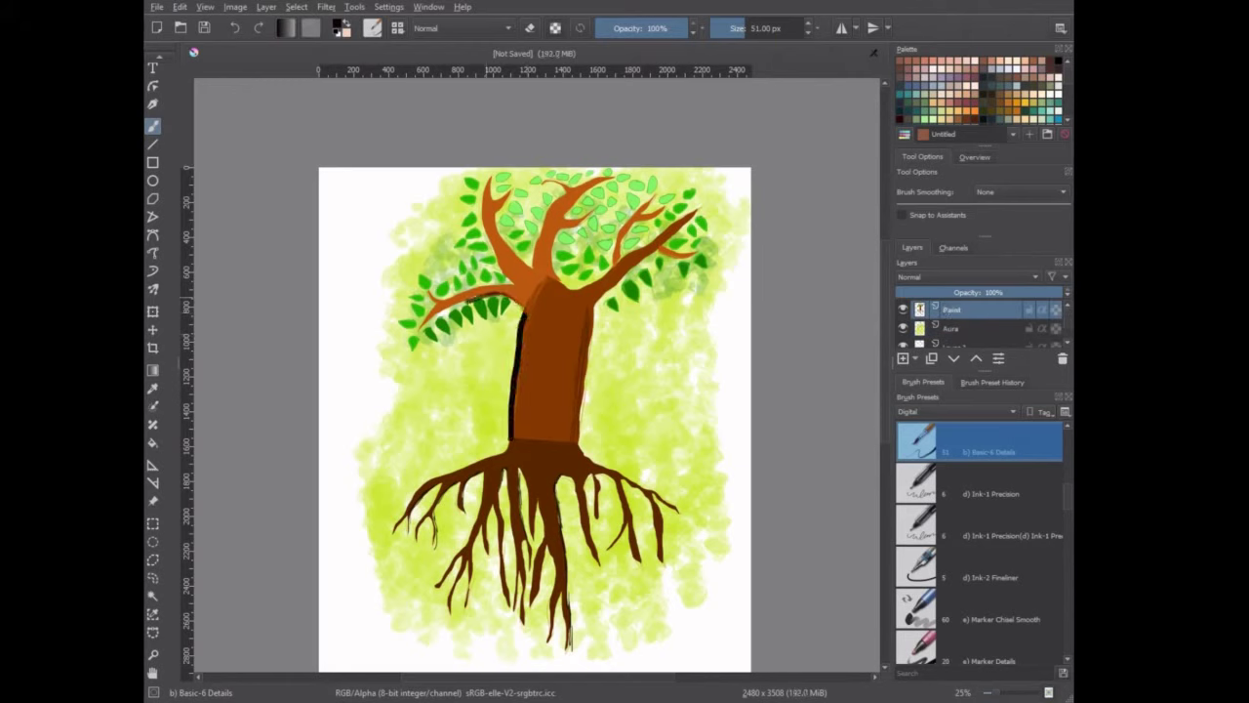
pyautogui.hotkey('ctrl', 'z')
# Step: With Ink-1 Precision, outline the trunk's left edge and left branches, then undo those strokes
pyautogui.rightClick(517, 334)
pyautogui.rightClick(687, 346)
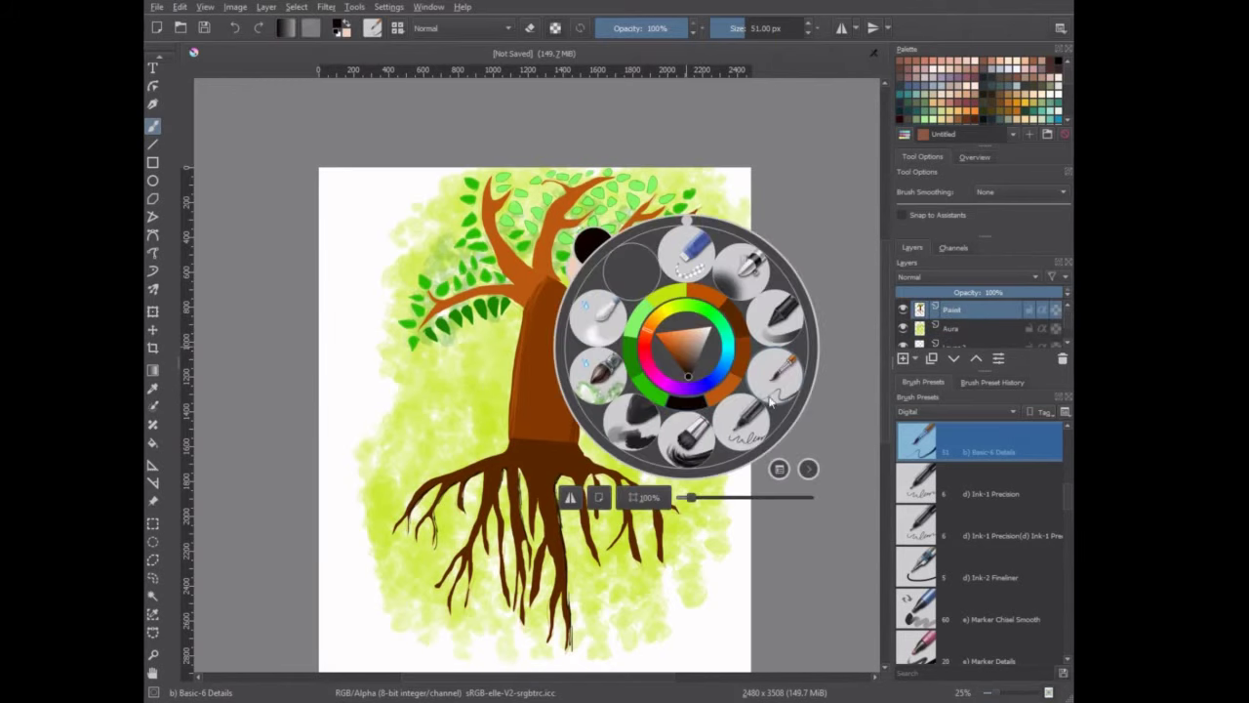
pyautogui.click(742, 421)
pyautogui.moveTo(526, 307); pyautogui.dragTo(509, 432)
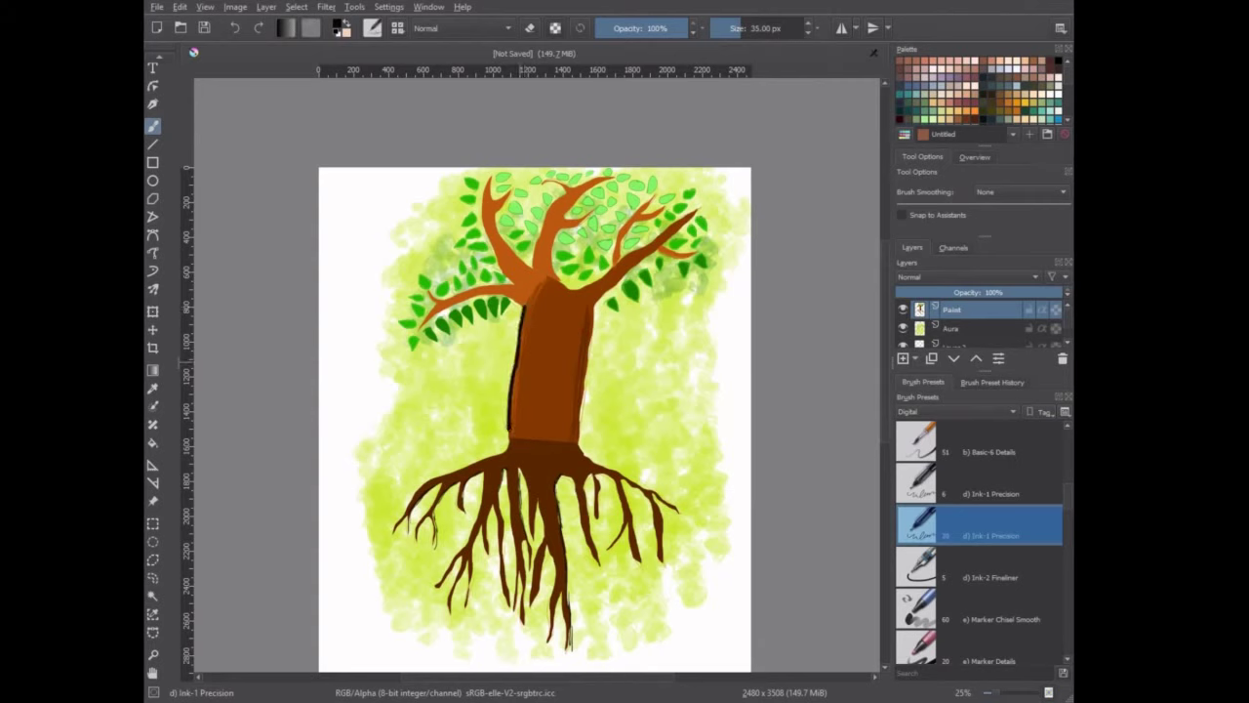
pyautogui.hotkey('ctrl', 'z')
pyautogui.moveTo(525, 305); pyautogui.dragTo(508, 433)
pyautogui.moveTo(492, 291); pyautogui.dragTo(527, 308)
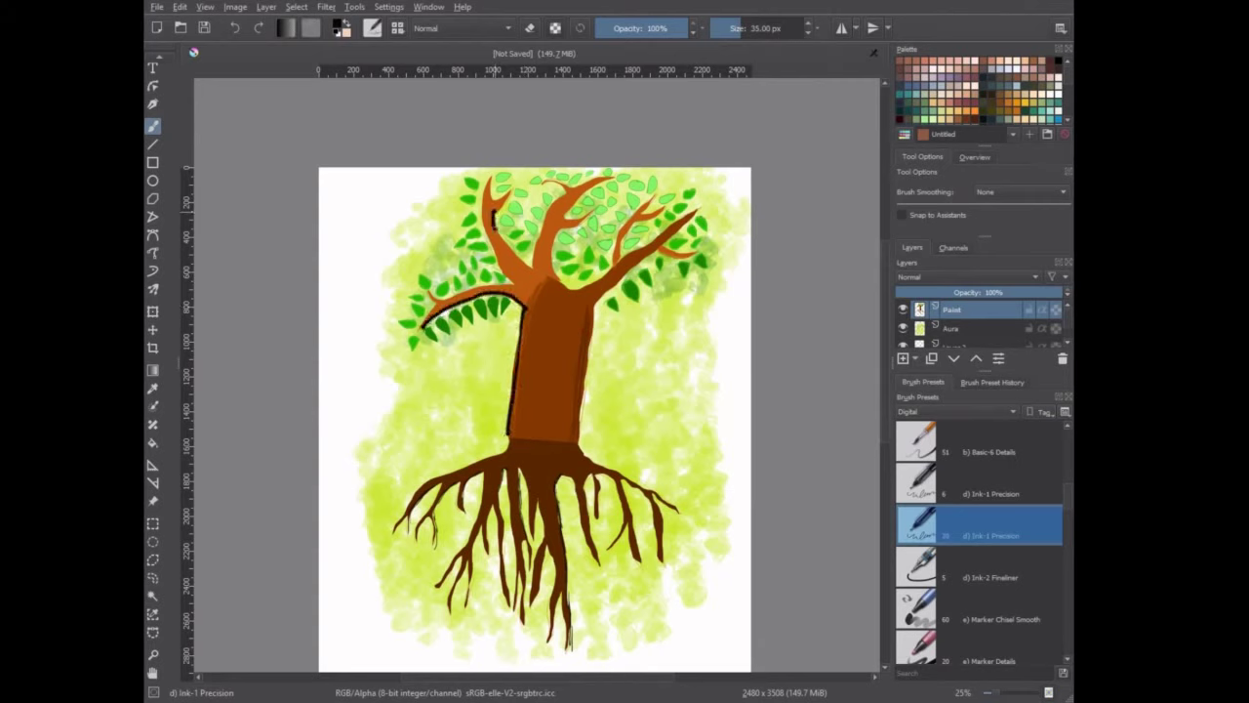
pyautogui.moveTo(494, 216); pyautogui.dragTo(535, 271)
pyautogui.hotkey('ctrl', 'z')
pyautogui.hotkey('ctrl', 'z')
pyautogui.hotkey('ctrl', 'z')
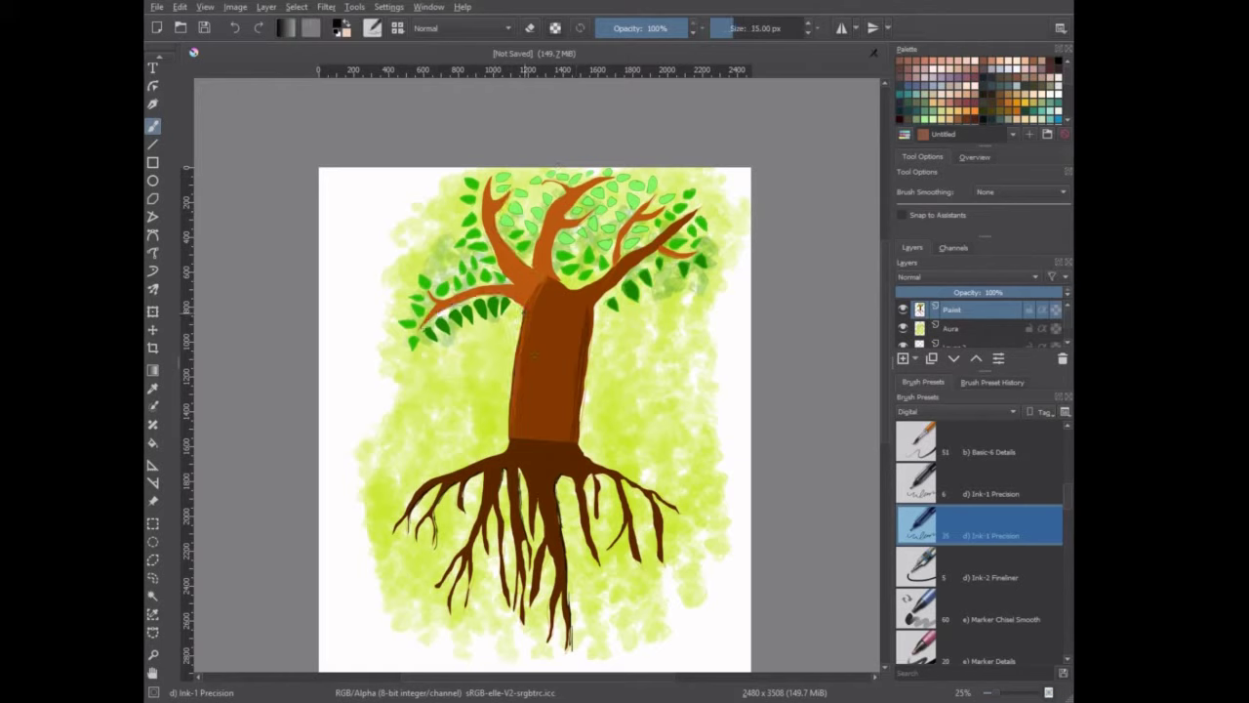
# Step: Re-ink the trunk's edges and branch edges, finishing on the upper-right branch
pyautogui.moveTo(511, 364); pyautogui.dragTo(508, 416)
pyautogui.hotkey('ctrl', 'z')
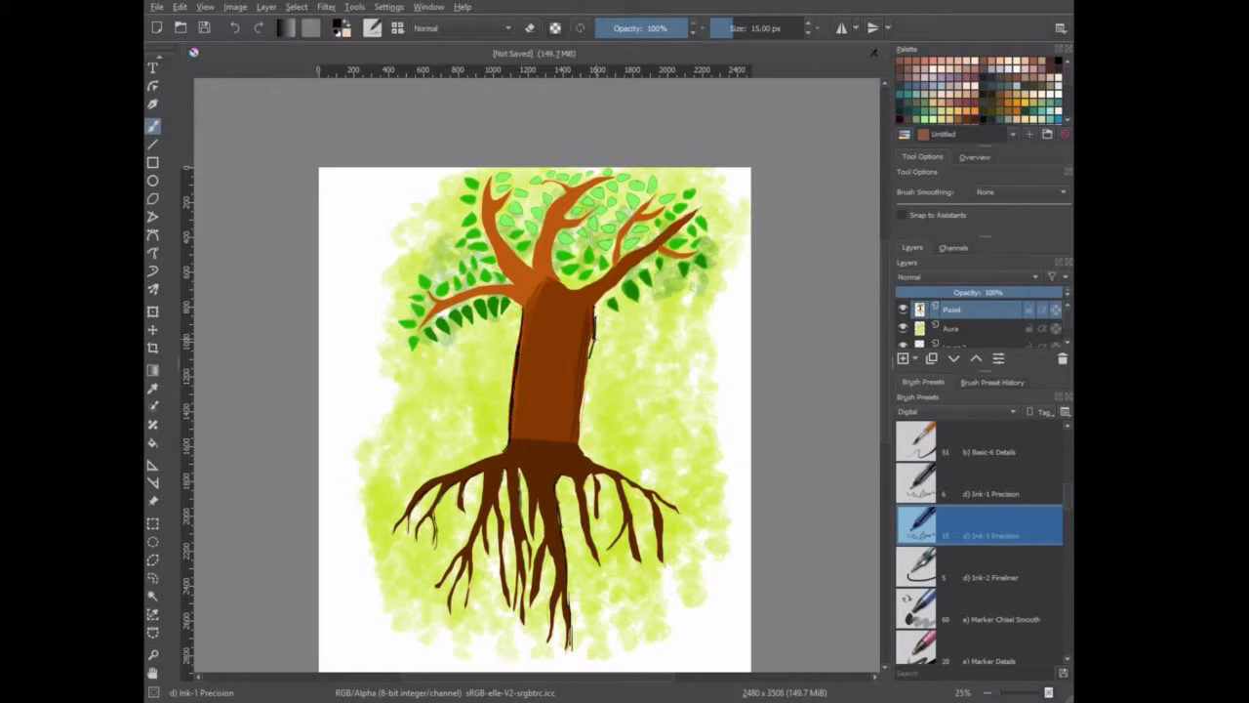
pyautogui.hotkey('ctrl', 'z')
pyautogui.moveTo(594, 307); pyautogui.dragTo(593, 324)
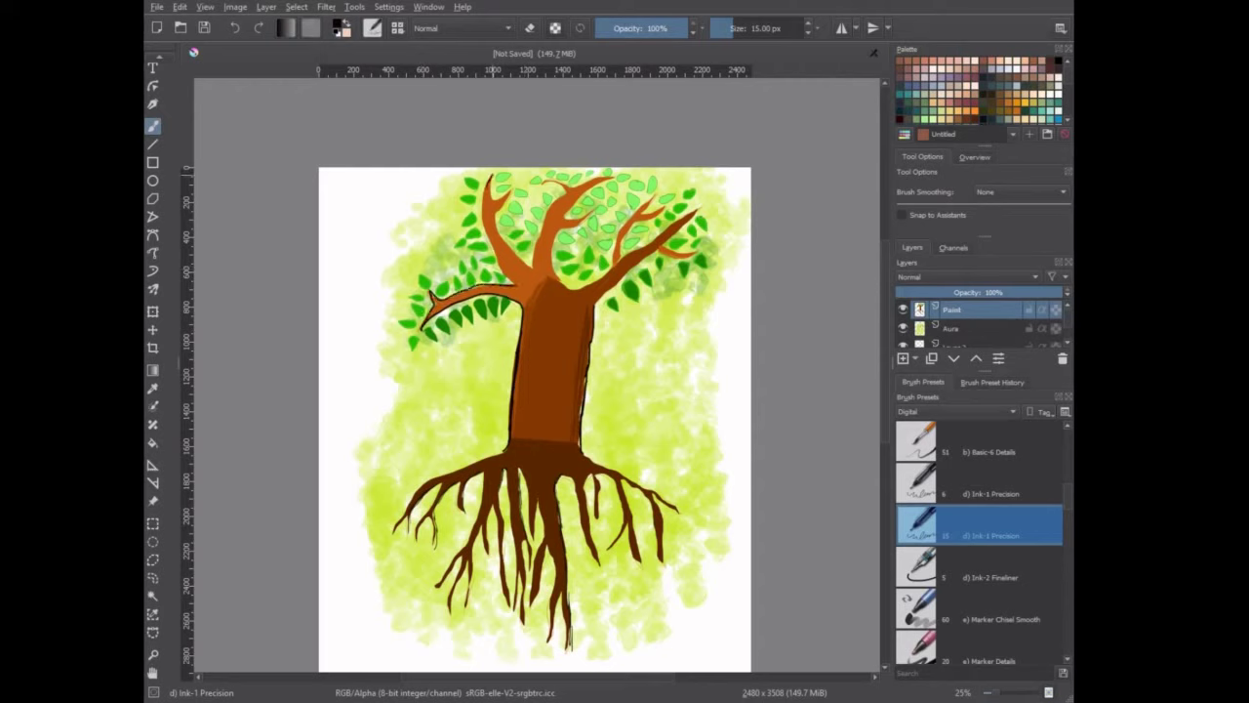
pyautogui.hotkey('ctrl', 'z')
pyautogui.moveTo(486, 188); pyautogui.dragTo(492, 263)
pyautogui.hotkey('ctrl', 'z')
pyautogui.moveTo(501, 232); pyautogui.dragTo(527, 269)
pyautogui.hotkey('ctrl', 'z')
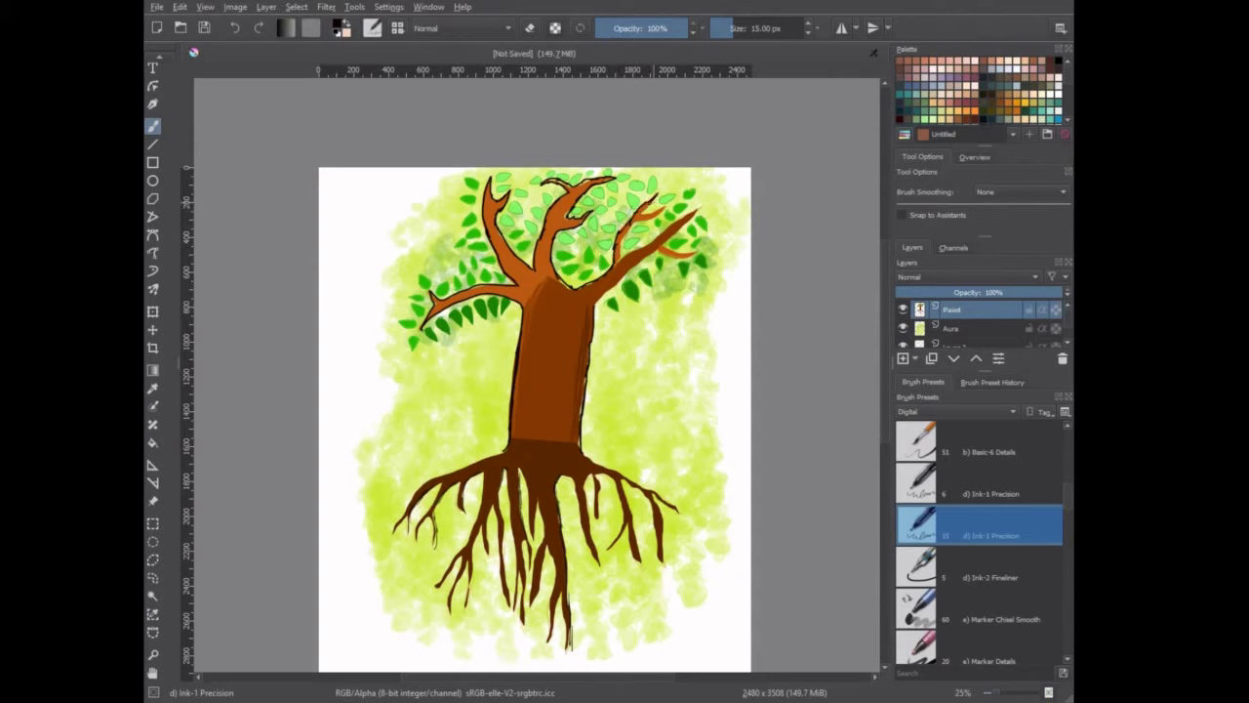
pyautogui.moveTo(663, 207); pyautogui.dragTo(633, 226)
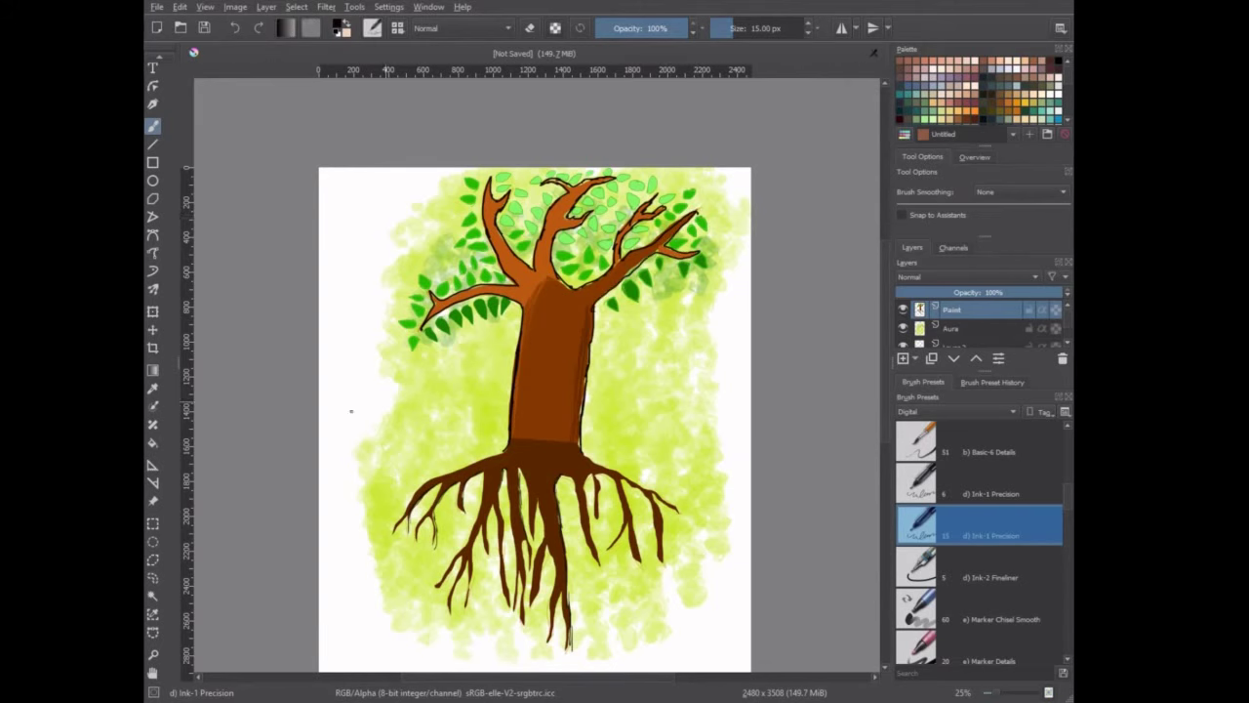
pyautogui.scroll(2, 351, 411)
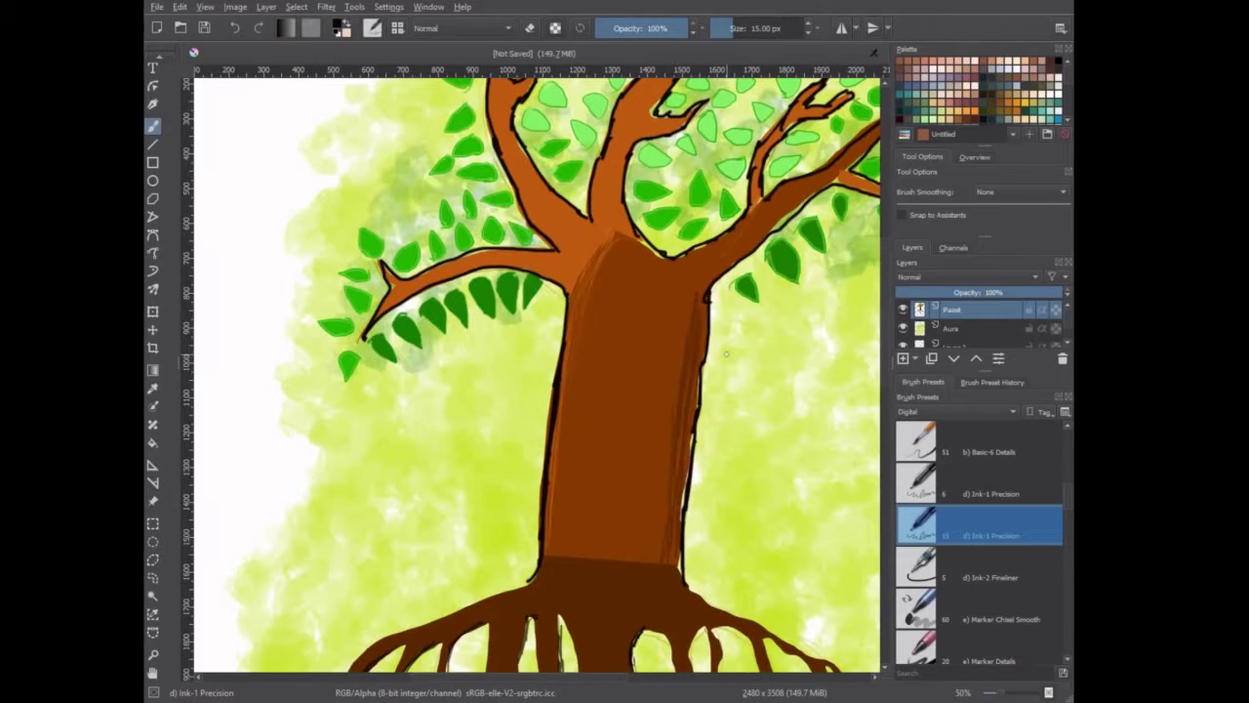
# Step: Smooth the streaks along the trunk's right edge with the Blender Blur brush
pyautogui.rightClick(661, 368)
pyautogui.click(731, 306)
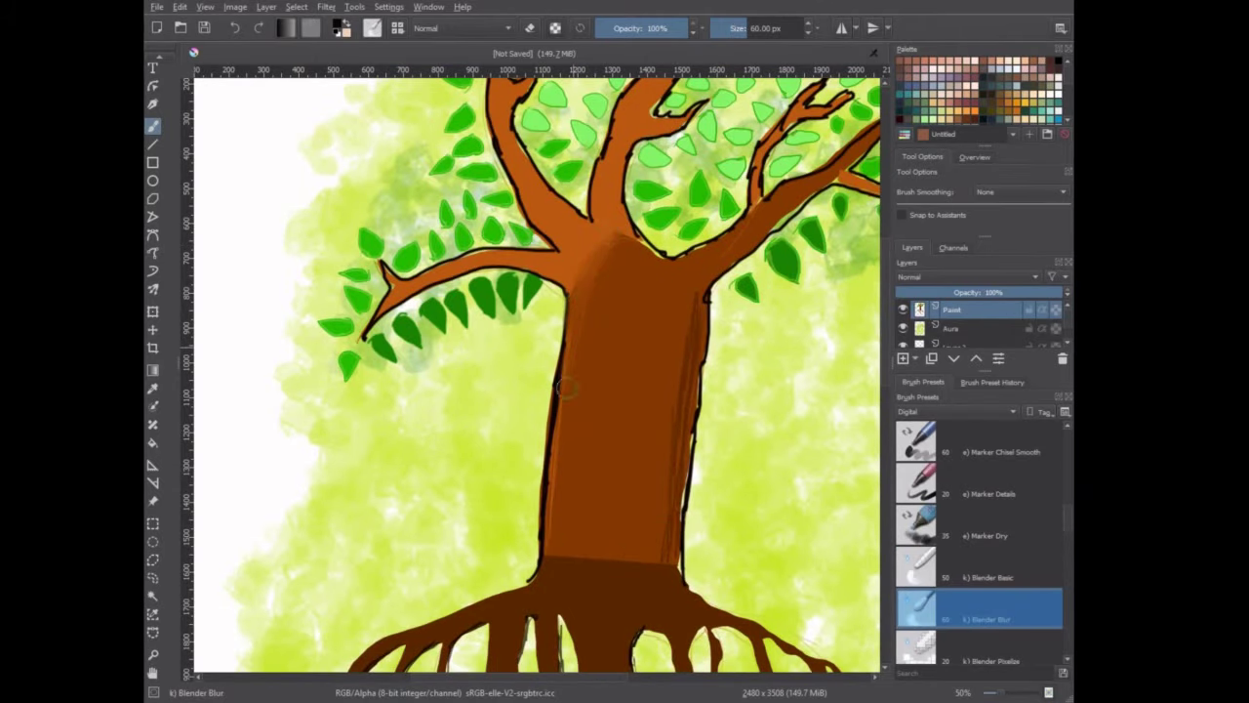
pyautogui.moveTo(691, 336)
pyautogui.mouseDown()
pyautogui.moveTo(674, 566)
pyautogui.moveTo(661, 547)
pyautogui.moveTo(547, 554)
pyautogui.mouseUp()
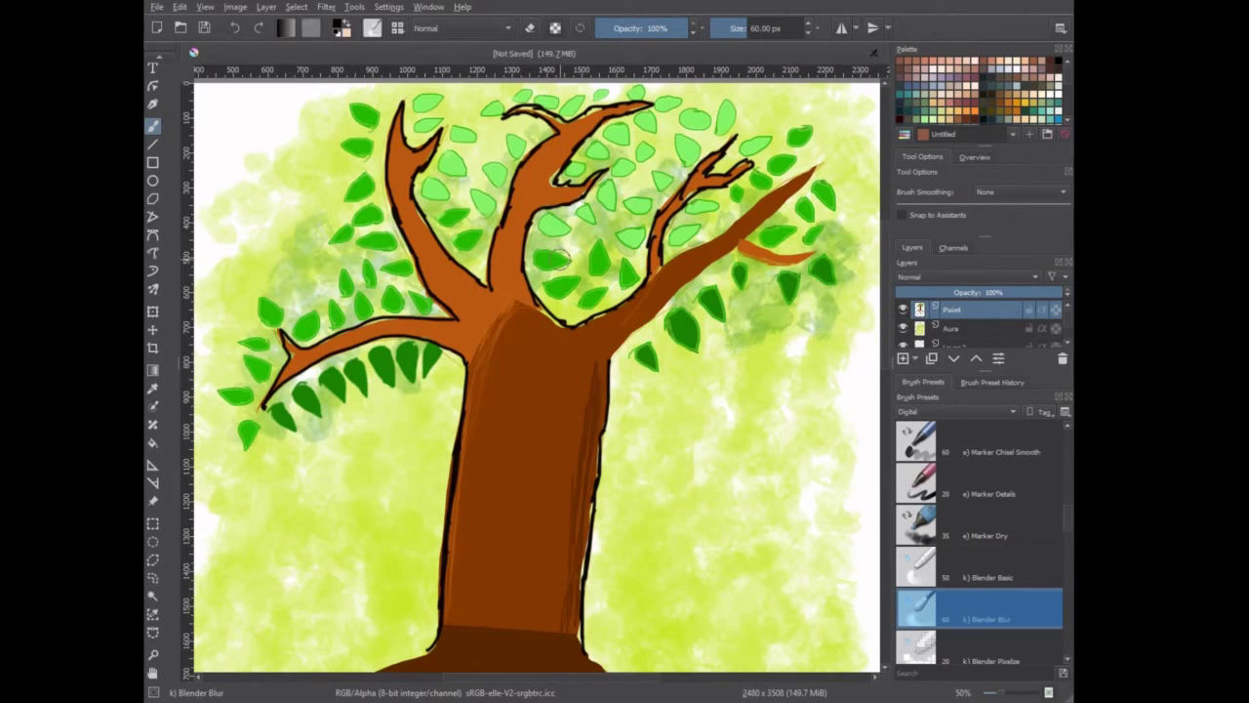
# Step: Ink the right branch's edge to its tip with Ink-1 Precision at 24 px
pyautogui.rightClick(732, 432)
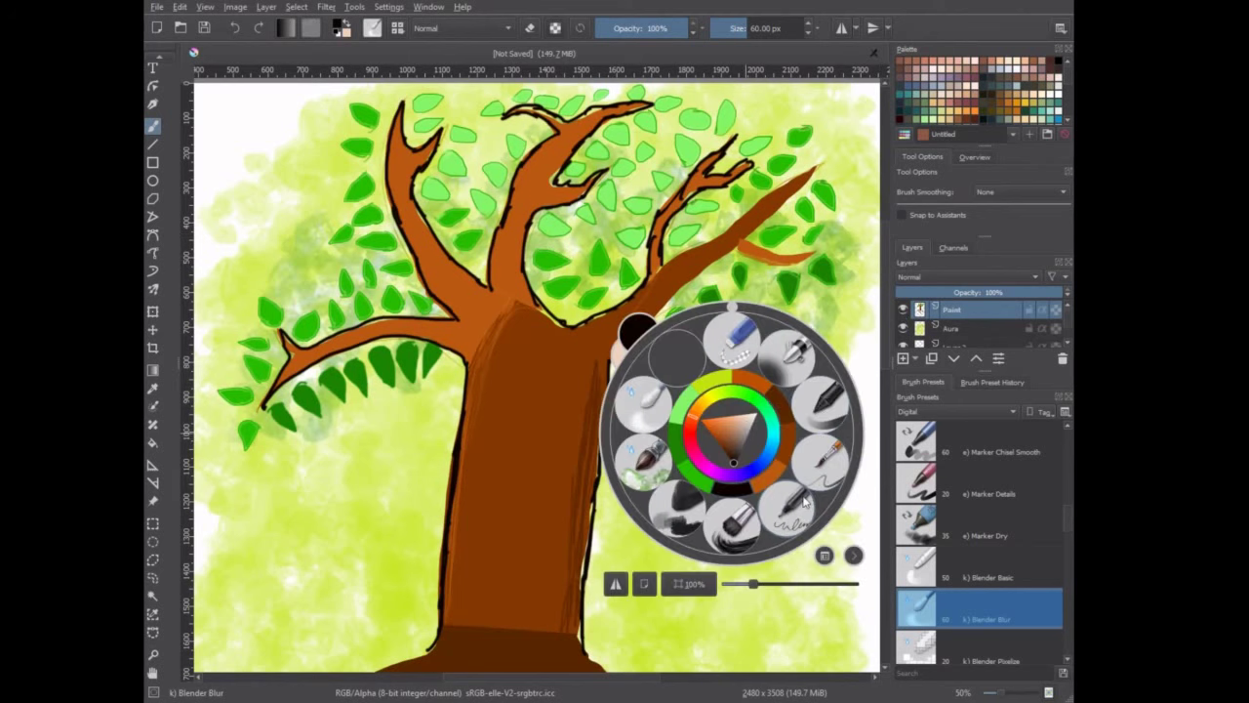
pyautogui.click(805, 501)
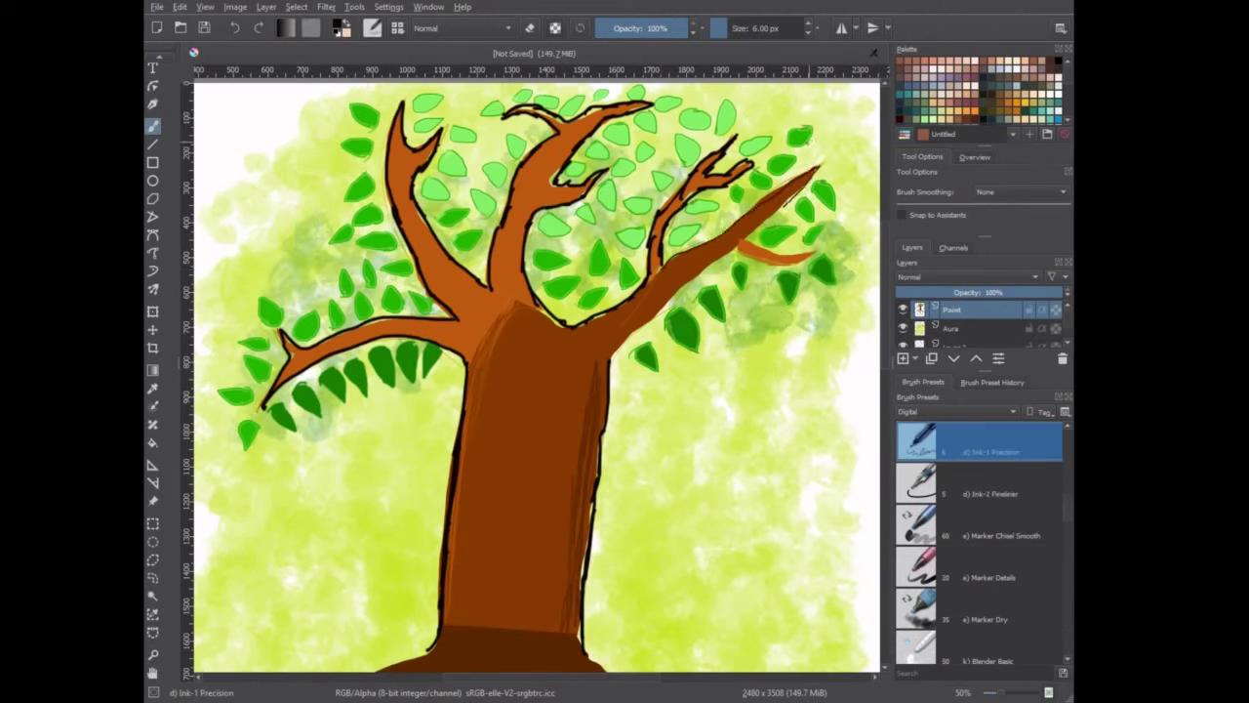
pyautogui.press(']')
pyautogui.press(']')
pyautogui.press(']')
pyautogui.rightClick(696, 242)
pyautogui.rightClick(689, 239)
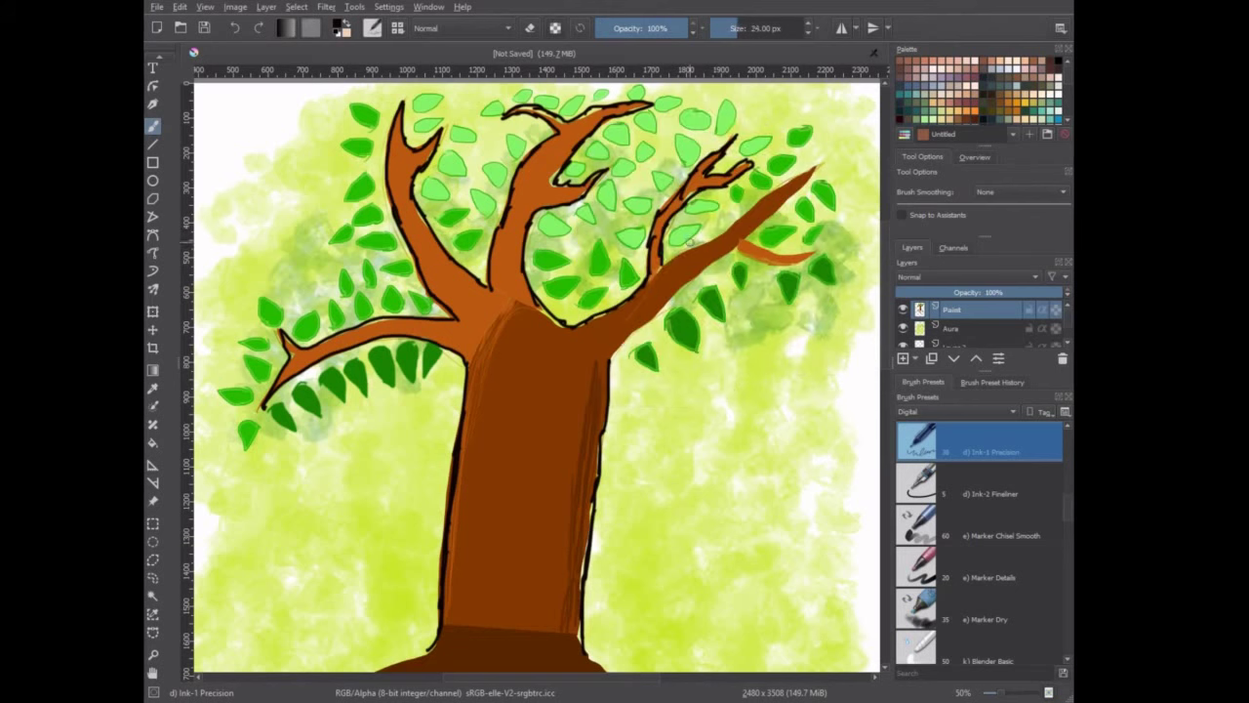
pyautogui.moveTo(673, 262)
pyautogui.mouseDown()
pyautogui.moveTo(816, 168)
pyautogui.moveTo(747, 240)
pyautogui.moveTo(824, 252)
pyautogui.moveTo(607, 363)
pyautogui.mouseUp()
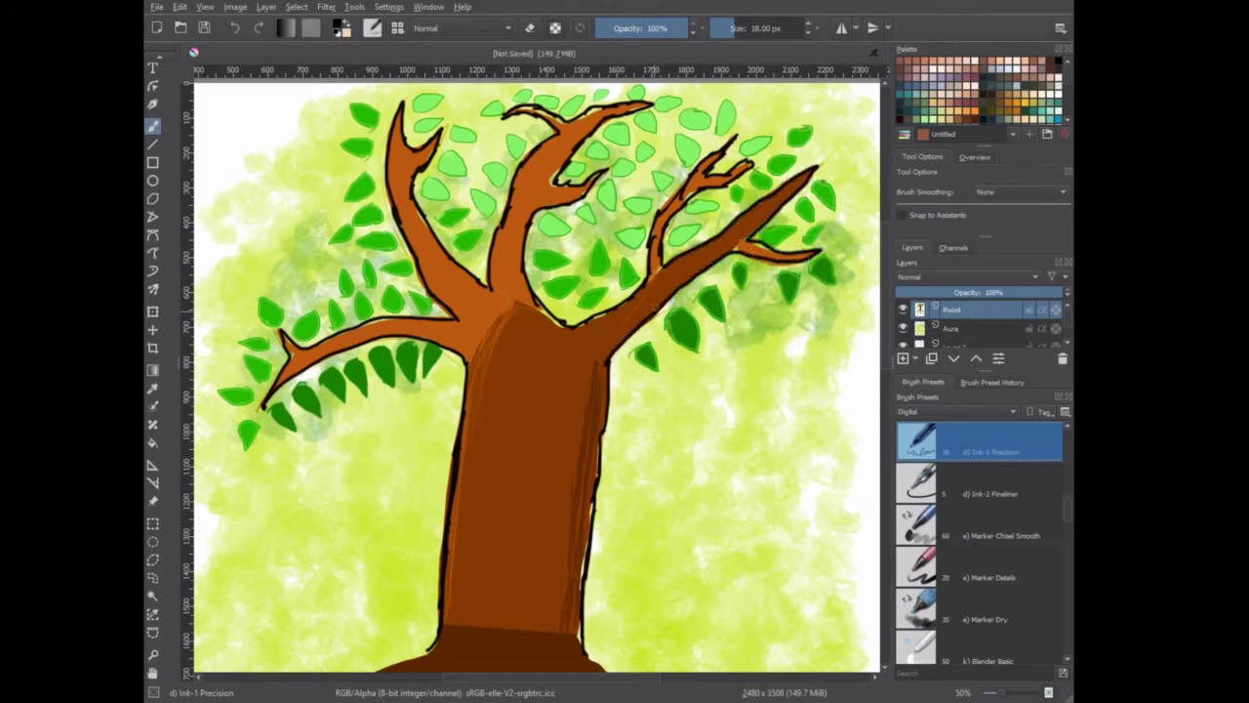
pyautogui.scroll(-3, 687, 414)
pyautogui.scroll(2, 687, 414)
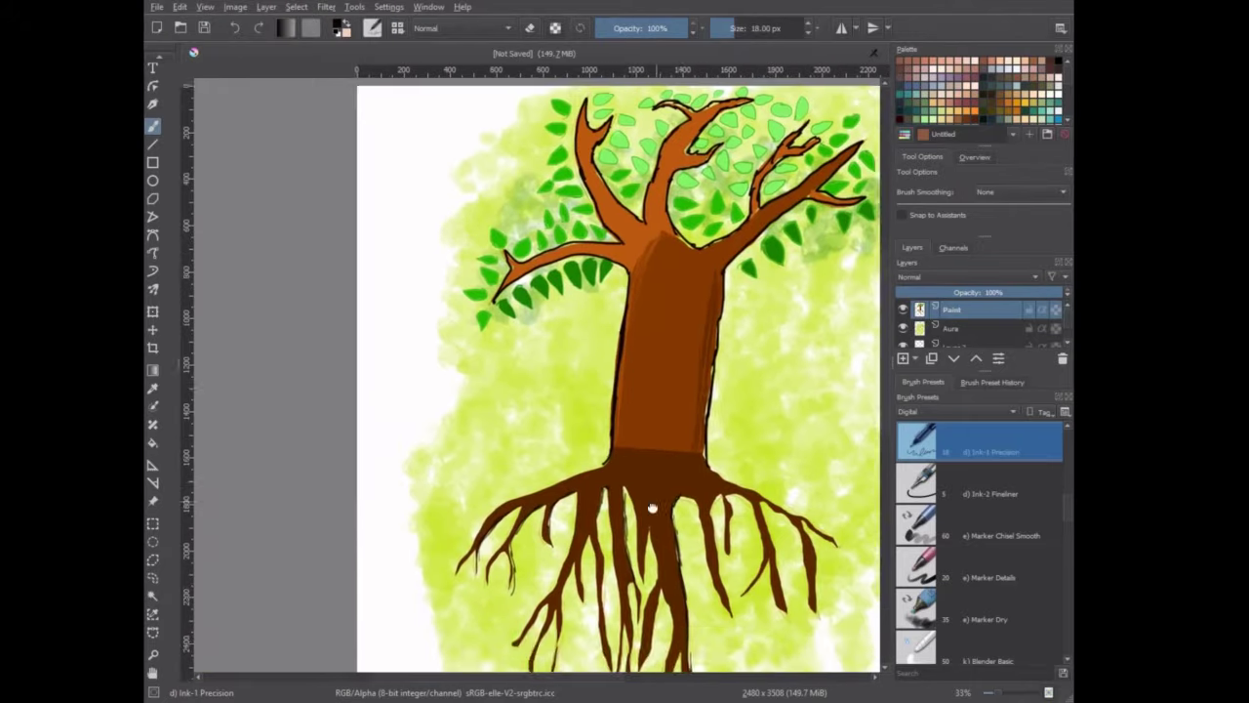
pyautogui.scroll(1, 687, 414)
pyautogui.scroll(1, 687, 414)
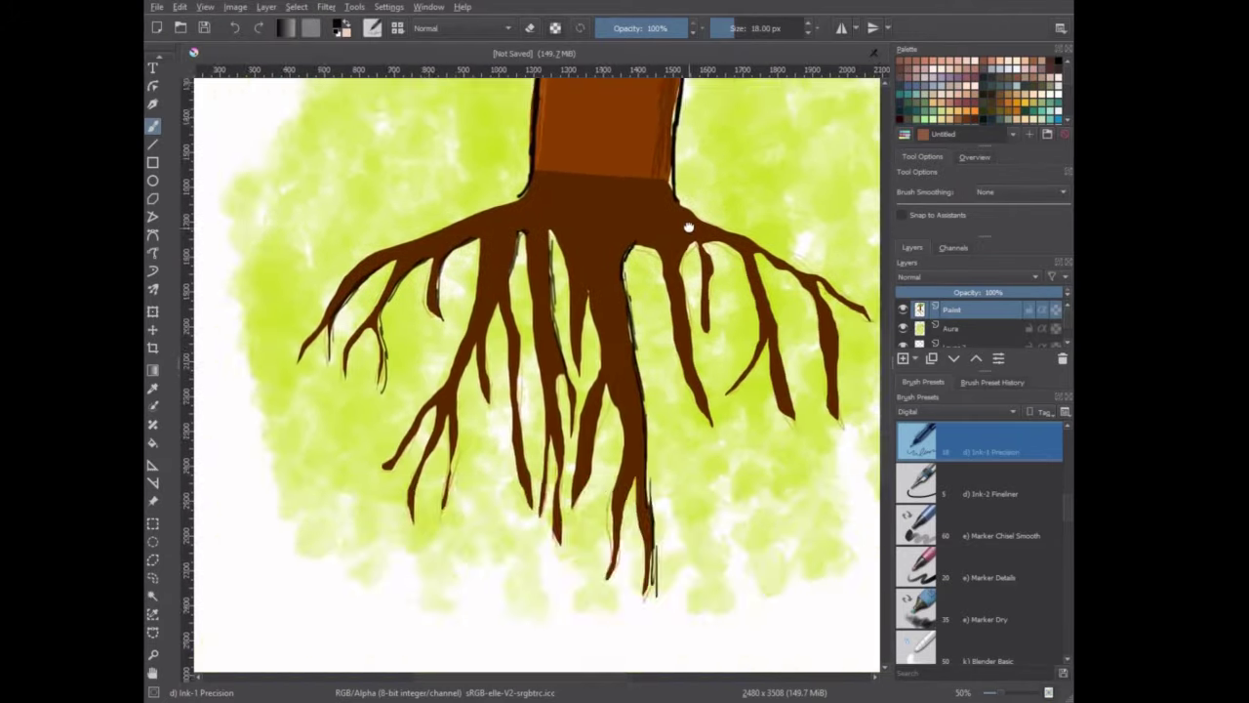
pyautogui.scroll(-5, 954, 534)
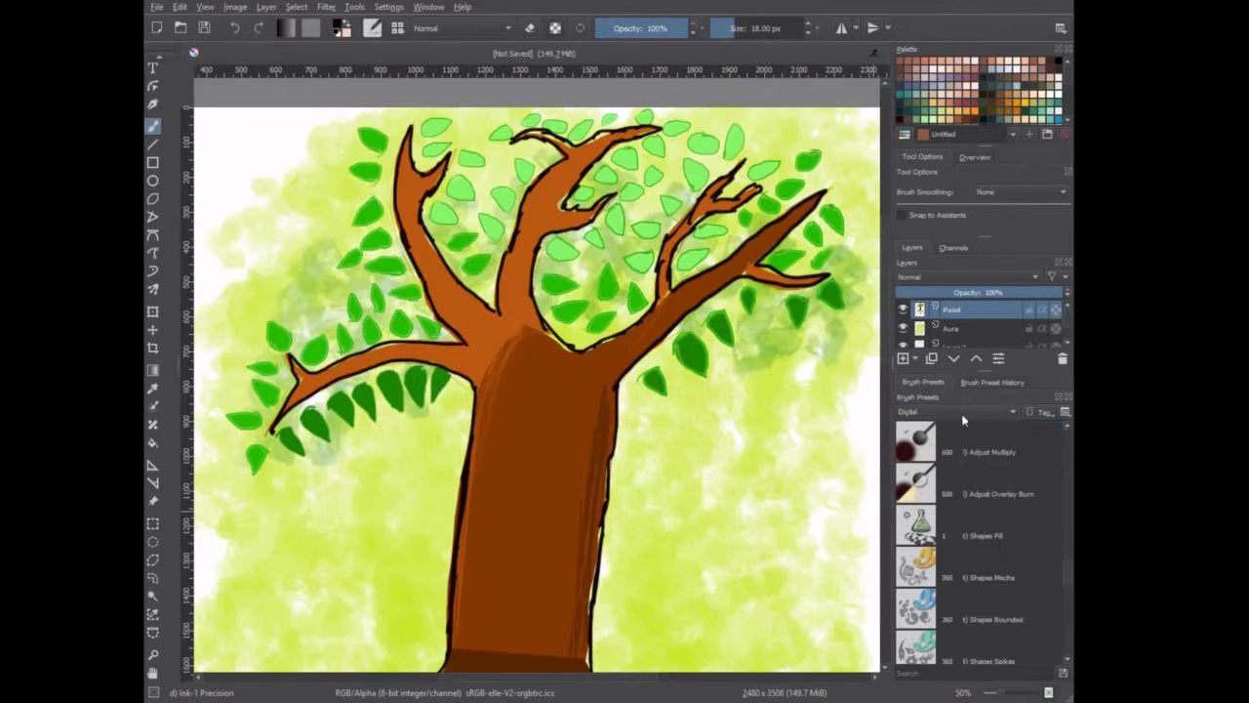
# Step: Try an Adjust Lighten stroke beside the trunk, undo it, and pick a colour adjustment brush
pyautogui.click(988, 517)
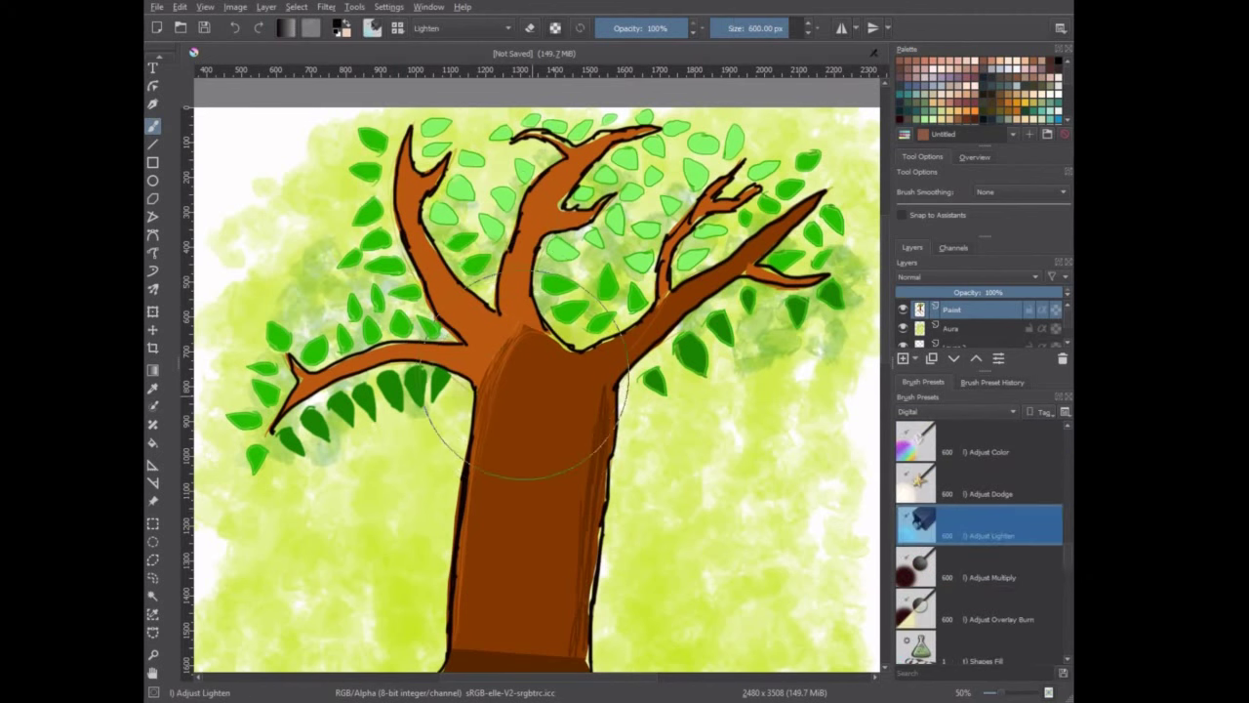
pyautogui.moveTo(644, 498); pyautogui.dragTo(730, 434)
pyautogui.hotkey('ctrl', 'z')
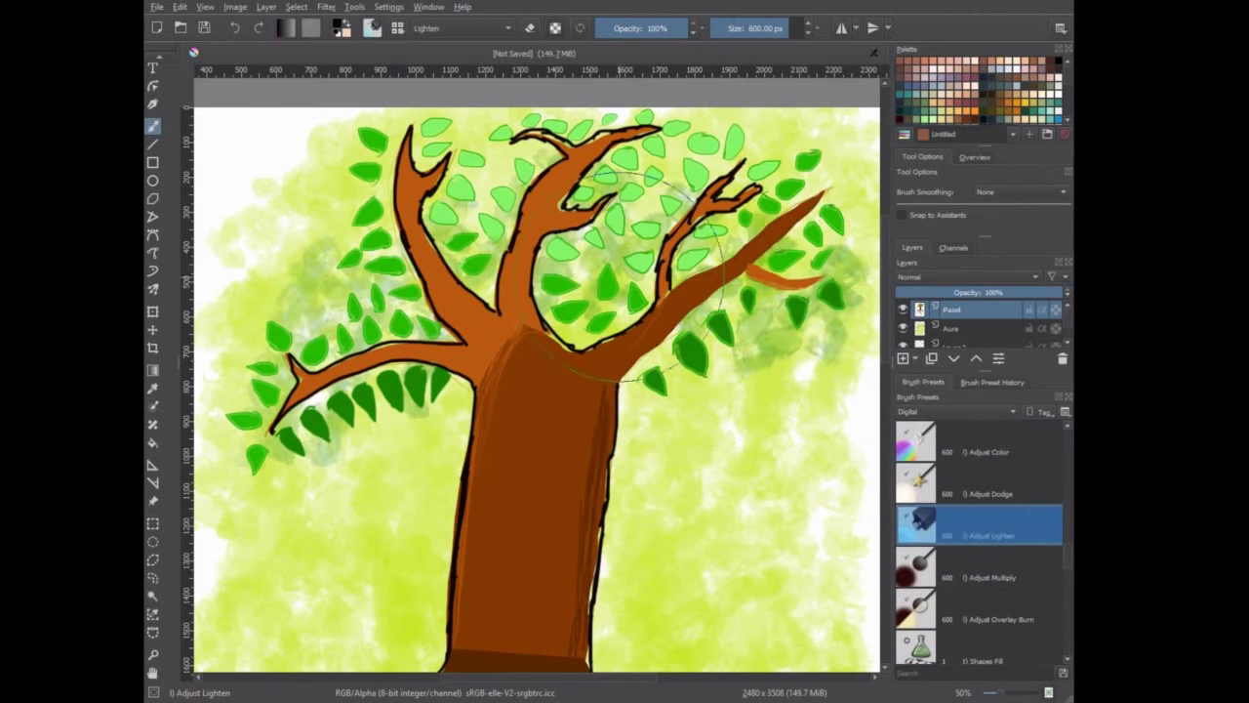
pyautogui.moveTo(1071, 559); pyautogui.dragTo(1064, 573)
pyautogui.scroll(3, 976, 547)
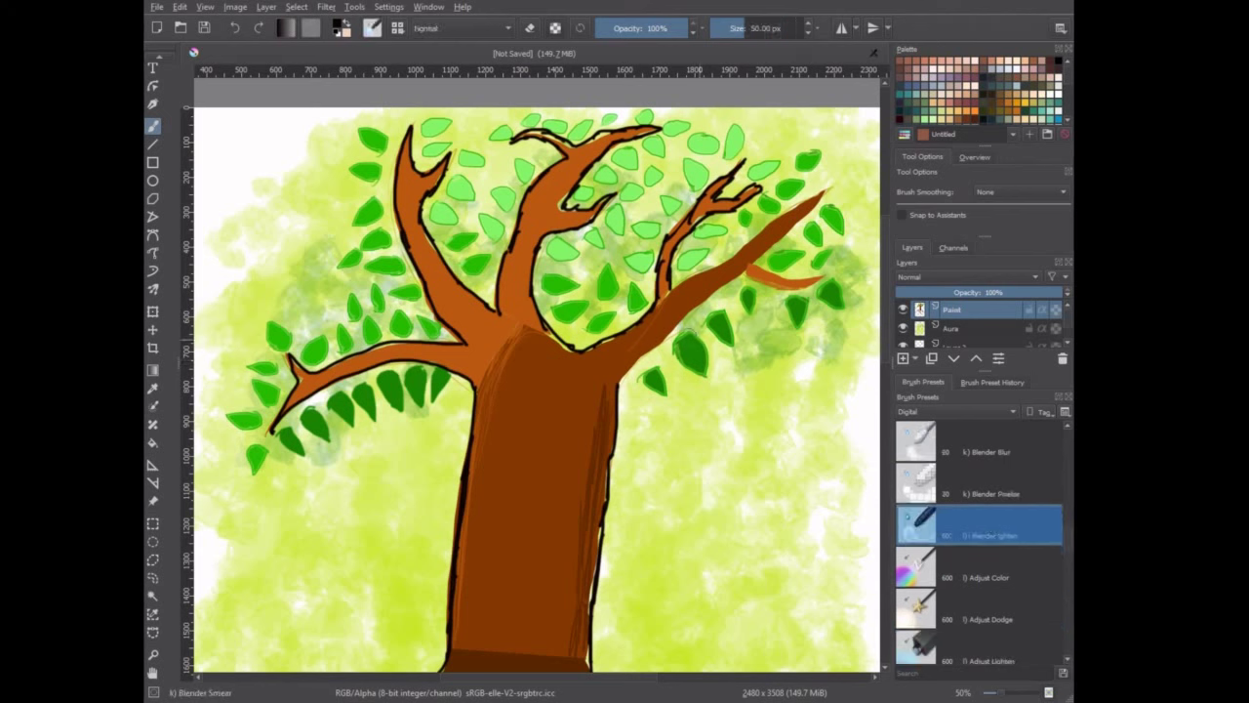
pyautogui.click(975, 573)
# Step: Choose a yellow-green colour and reselect the lightening brush over the trunk
pyautogui.rightClick(737, 420)
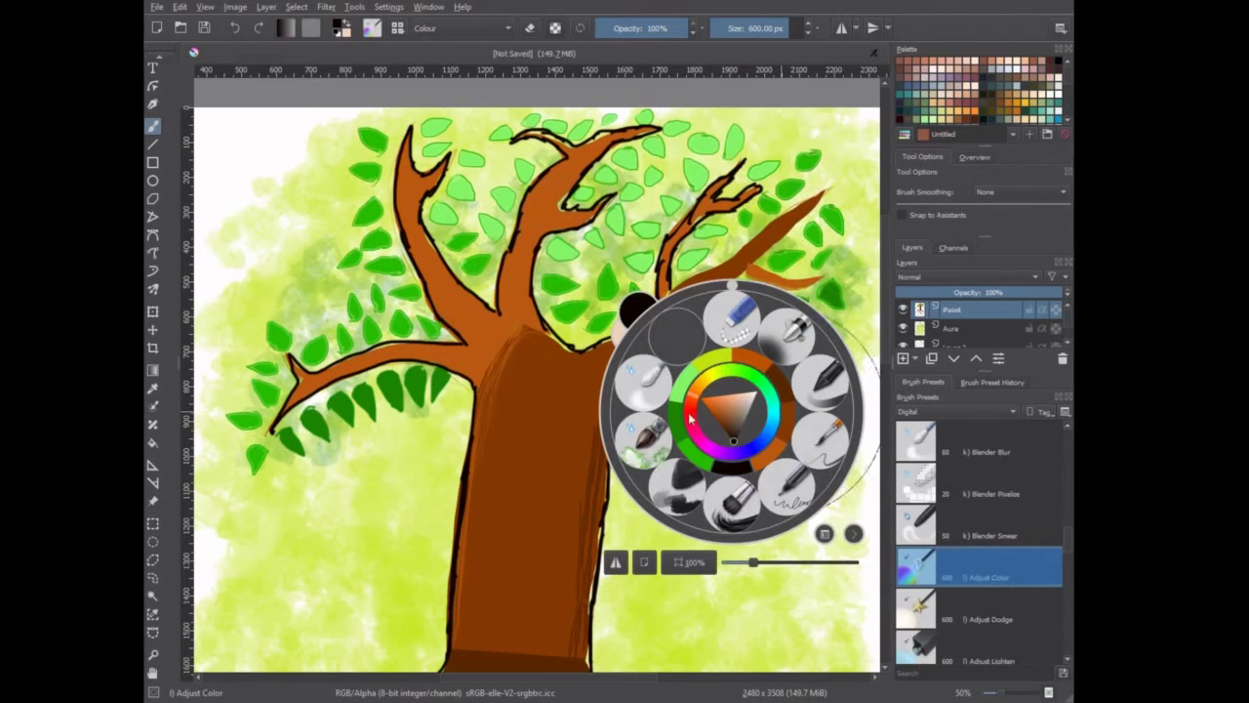
pyautogui.click(688, 424)
pyautogui.click(971, 648)
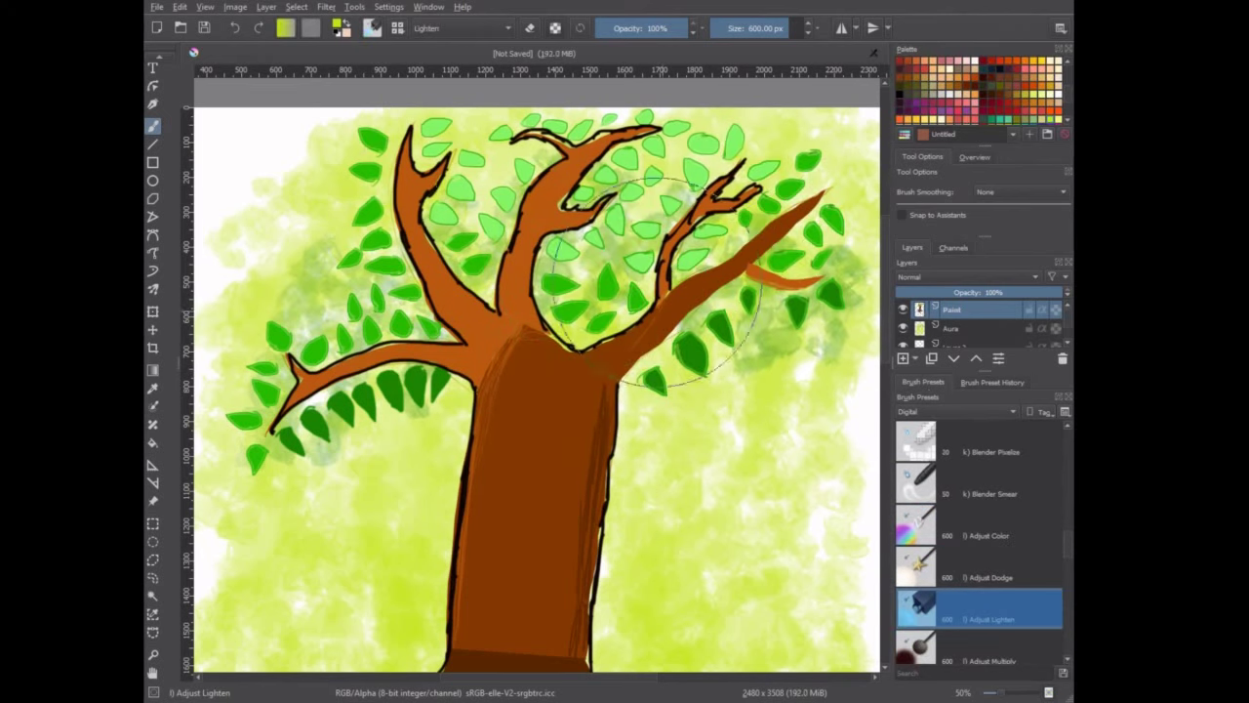
pyautogui.press('-')
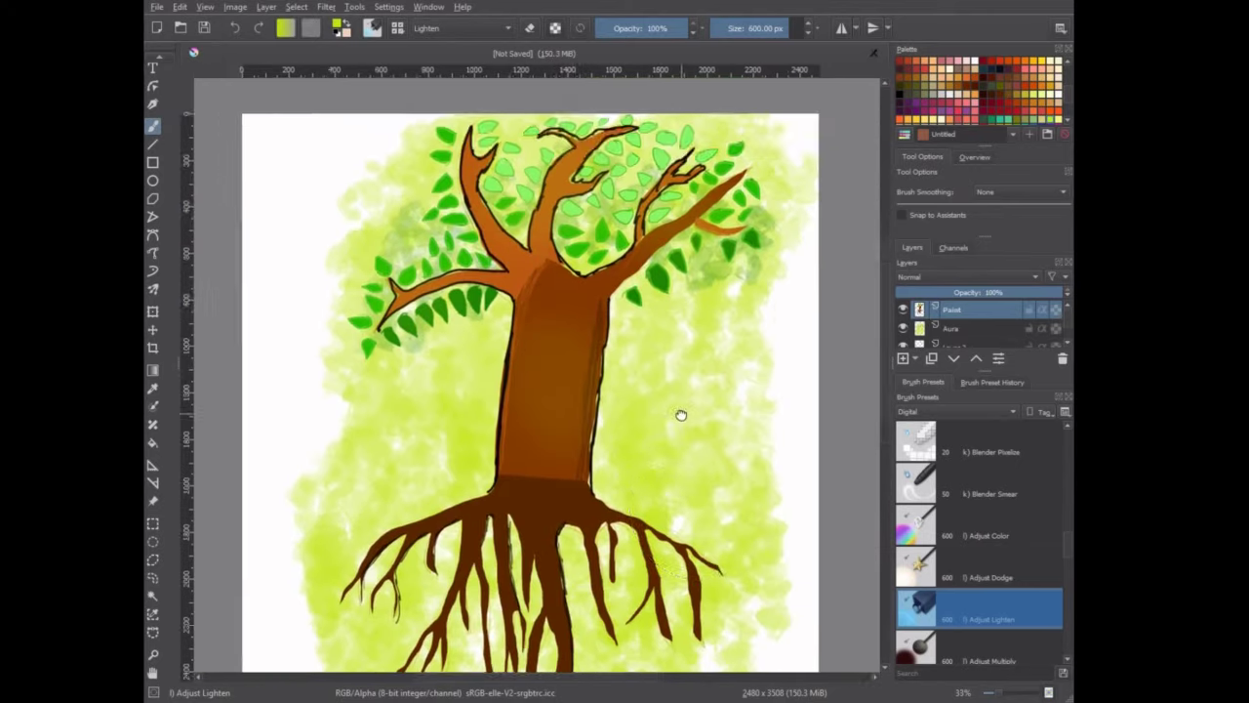
pyautogui.scroll(-2, 677, 412)
pyautogui.press('+')
pyautogui.scroll(1, 742, 439)
# Step: Draw a small leaf outline right of the trunk with Basic-6 Details and try filling it green
pyautogui.press('/')
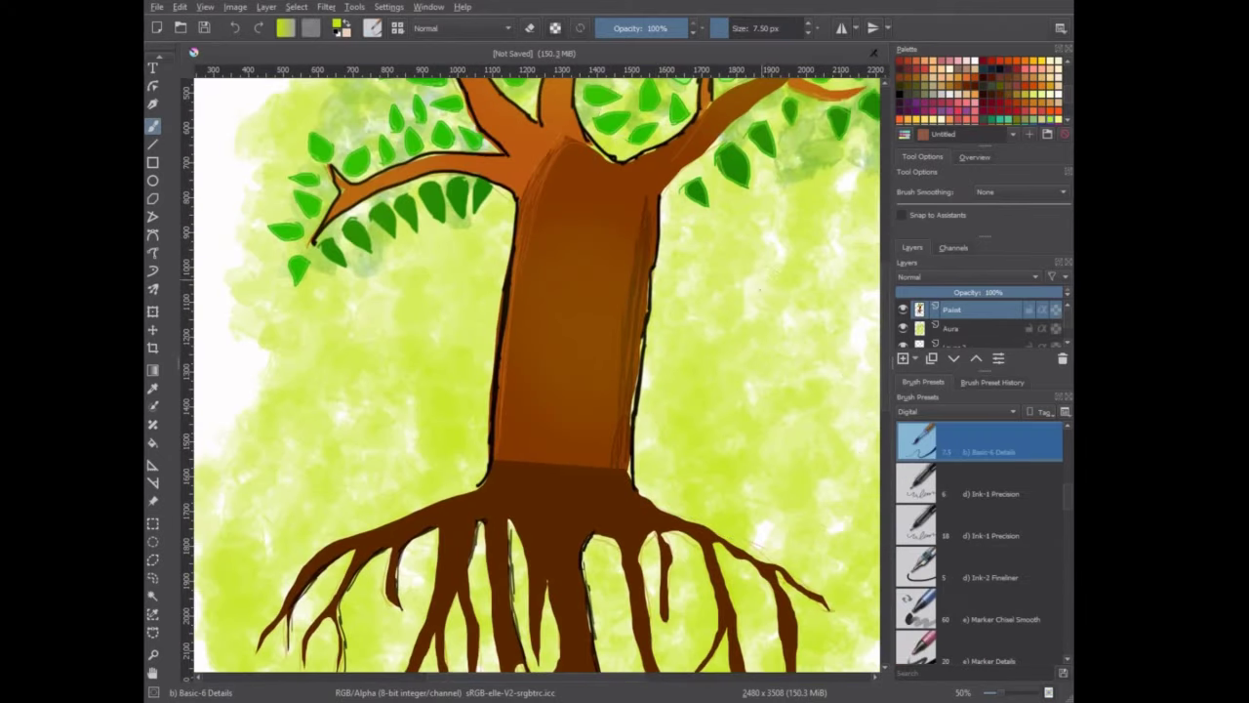
pyautogui.rightClick(731, 293)
pyautogui.moveTo(730, 303); pyautogui.dragTo(757, 274)
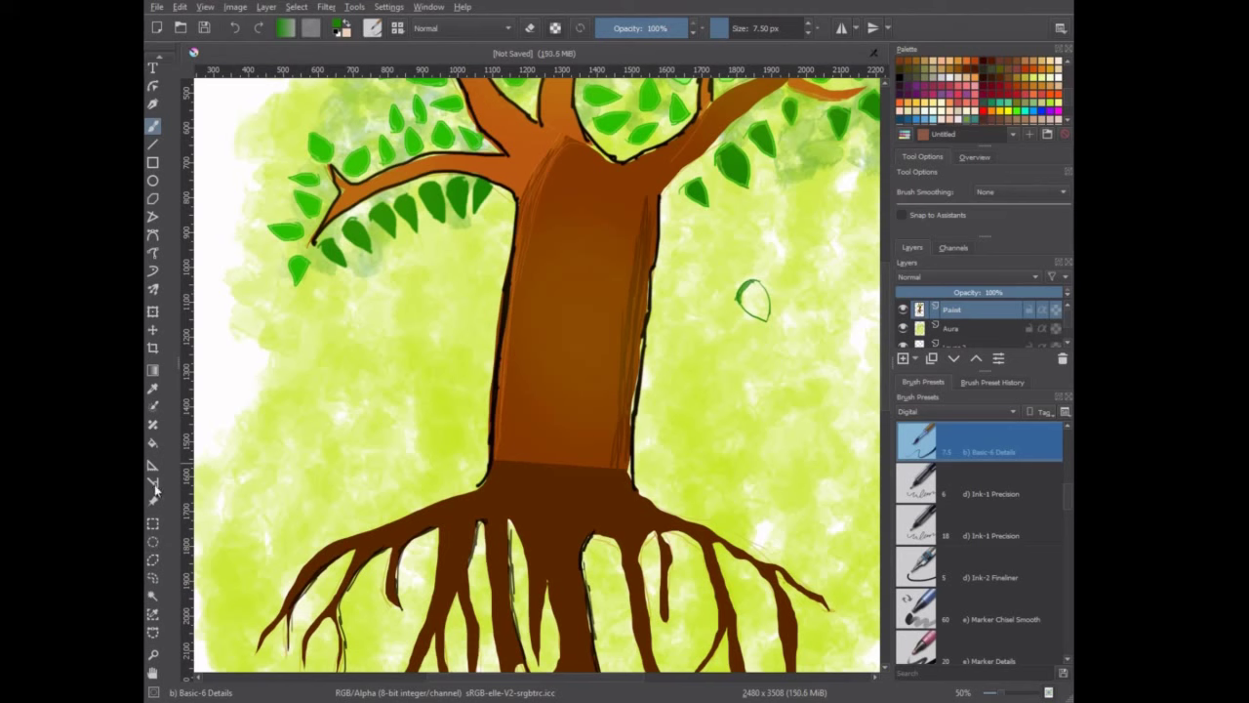
pyautogui.click(151, 442)
pyautogui.click(752, 303)
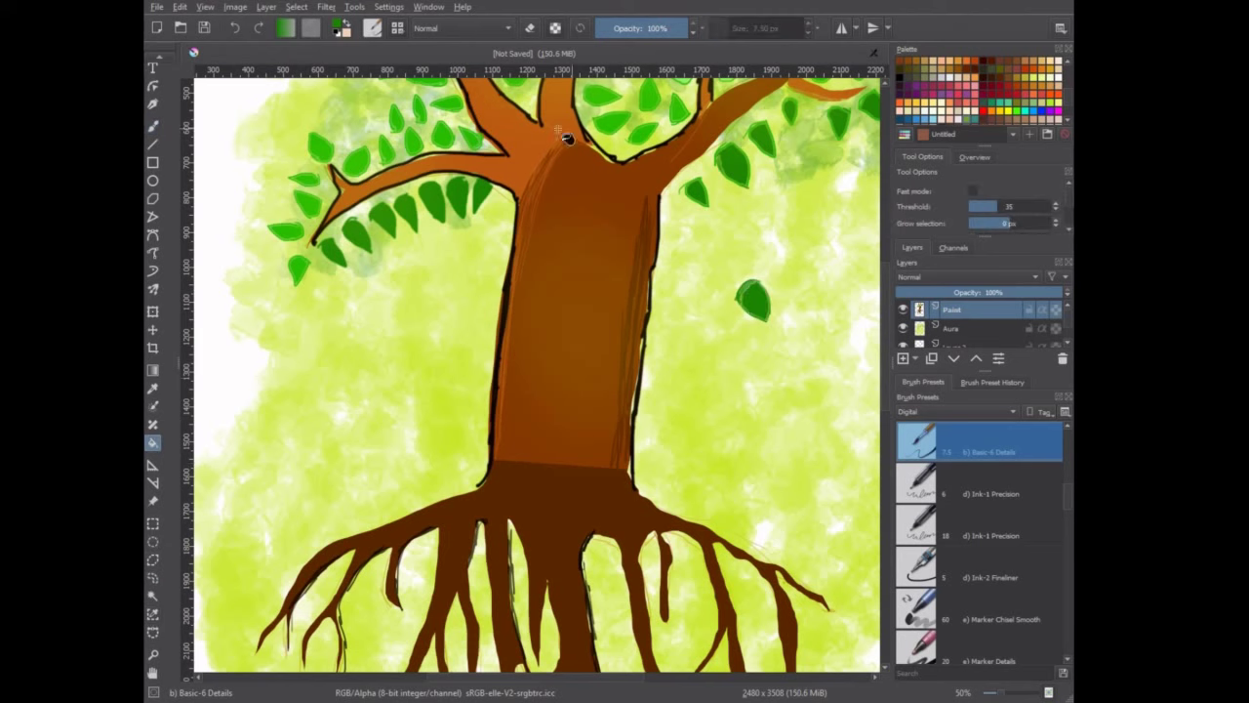
pyautogui.hotkey('ctrl', 'z')
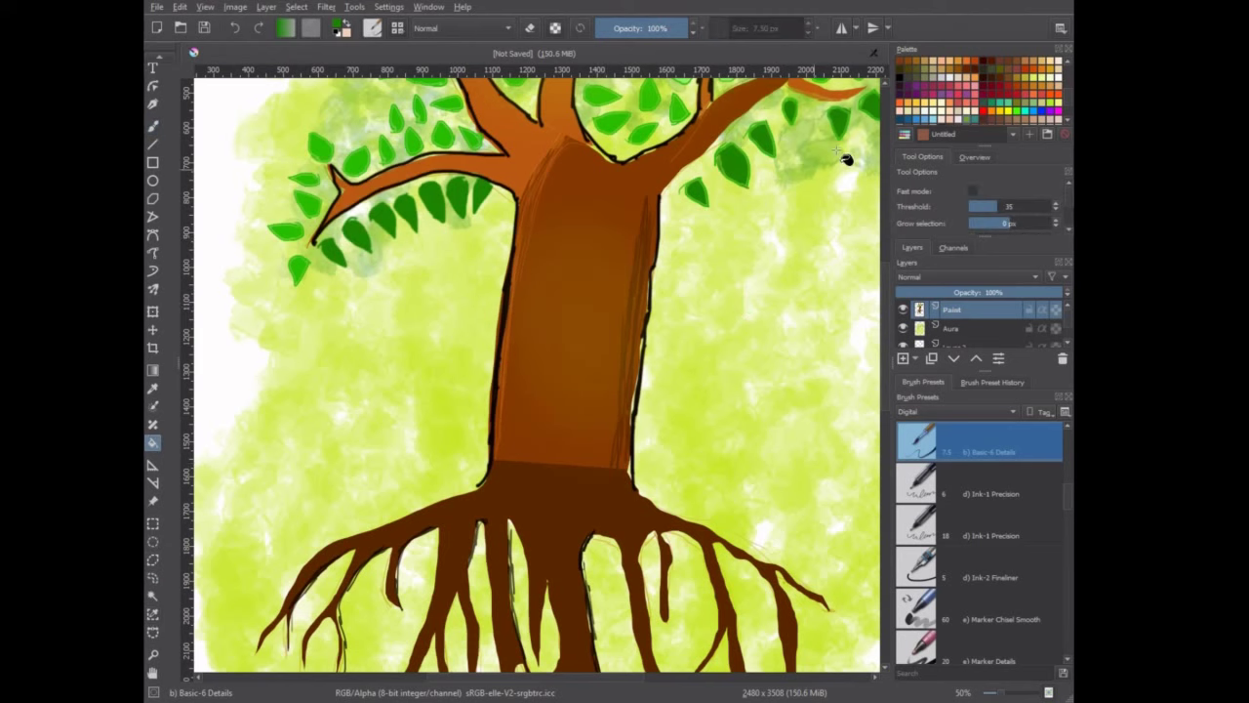